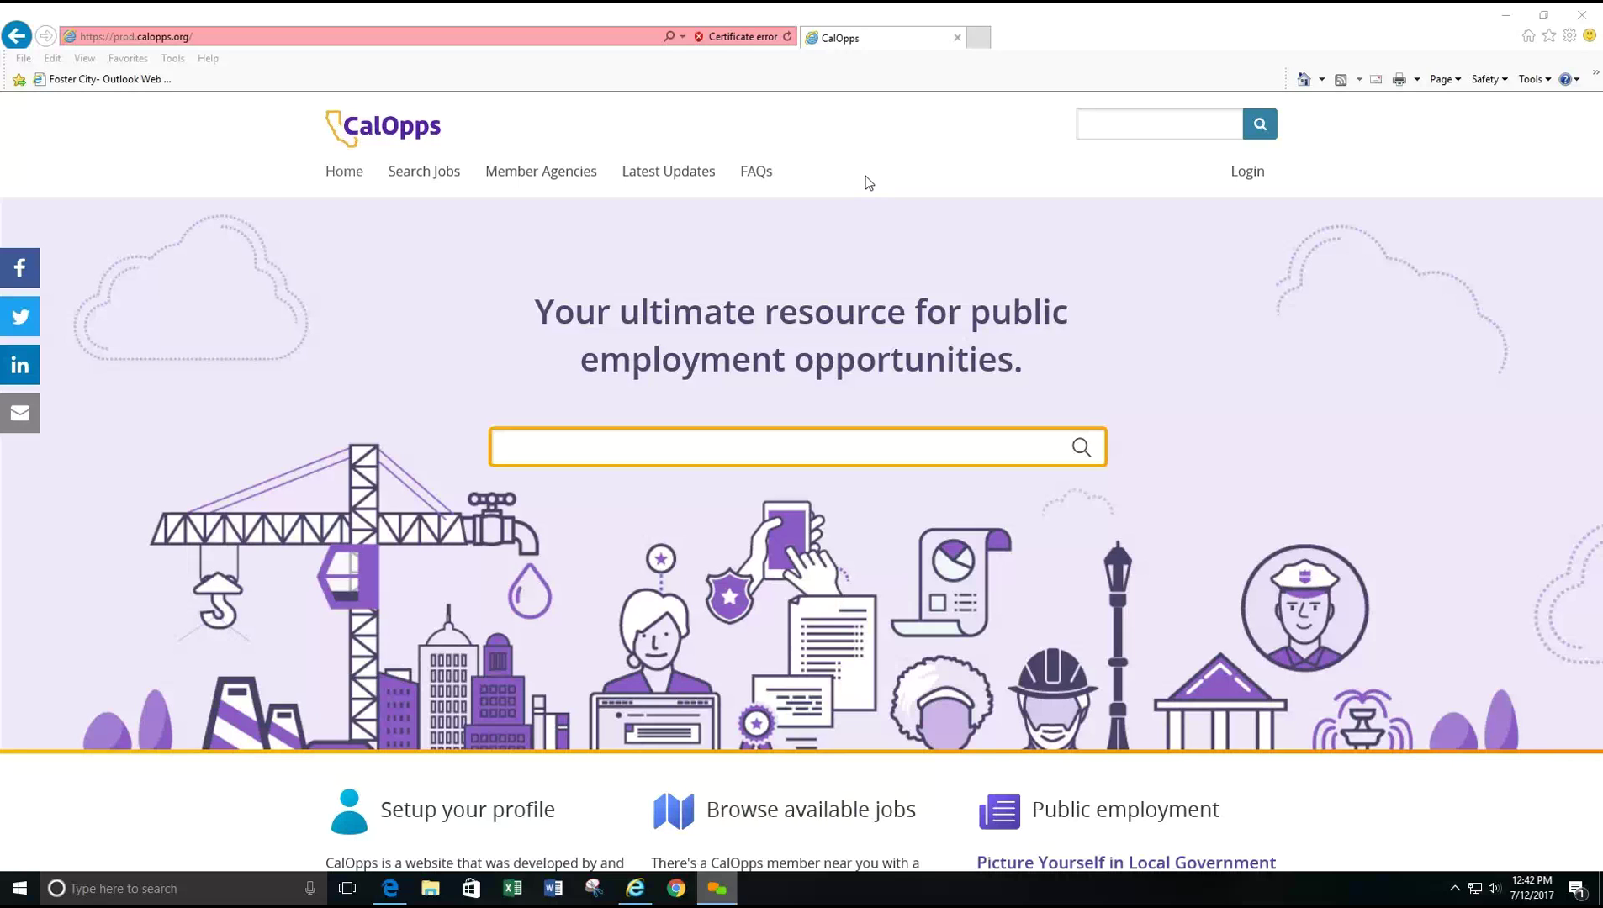
# - Open the user account sign-in page, look at the Request new password form, then return to Log in
pyautogui.click(1243, 174)
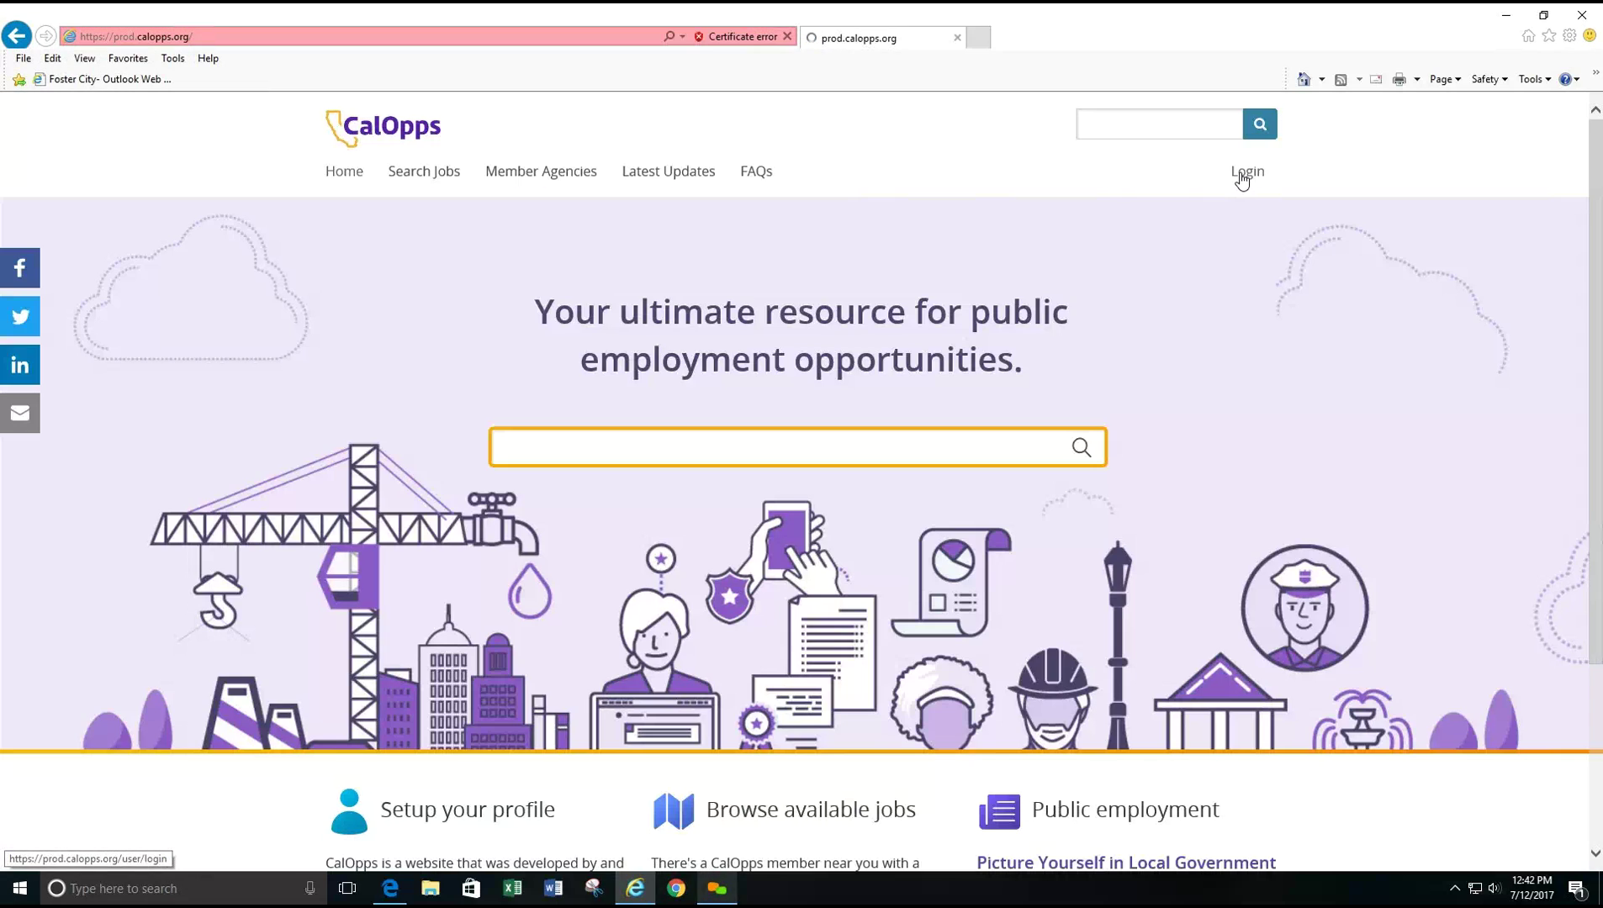
pyautogui.click(422, 449)
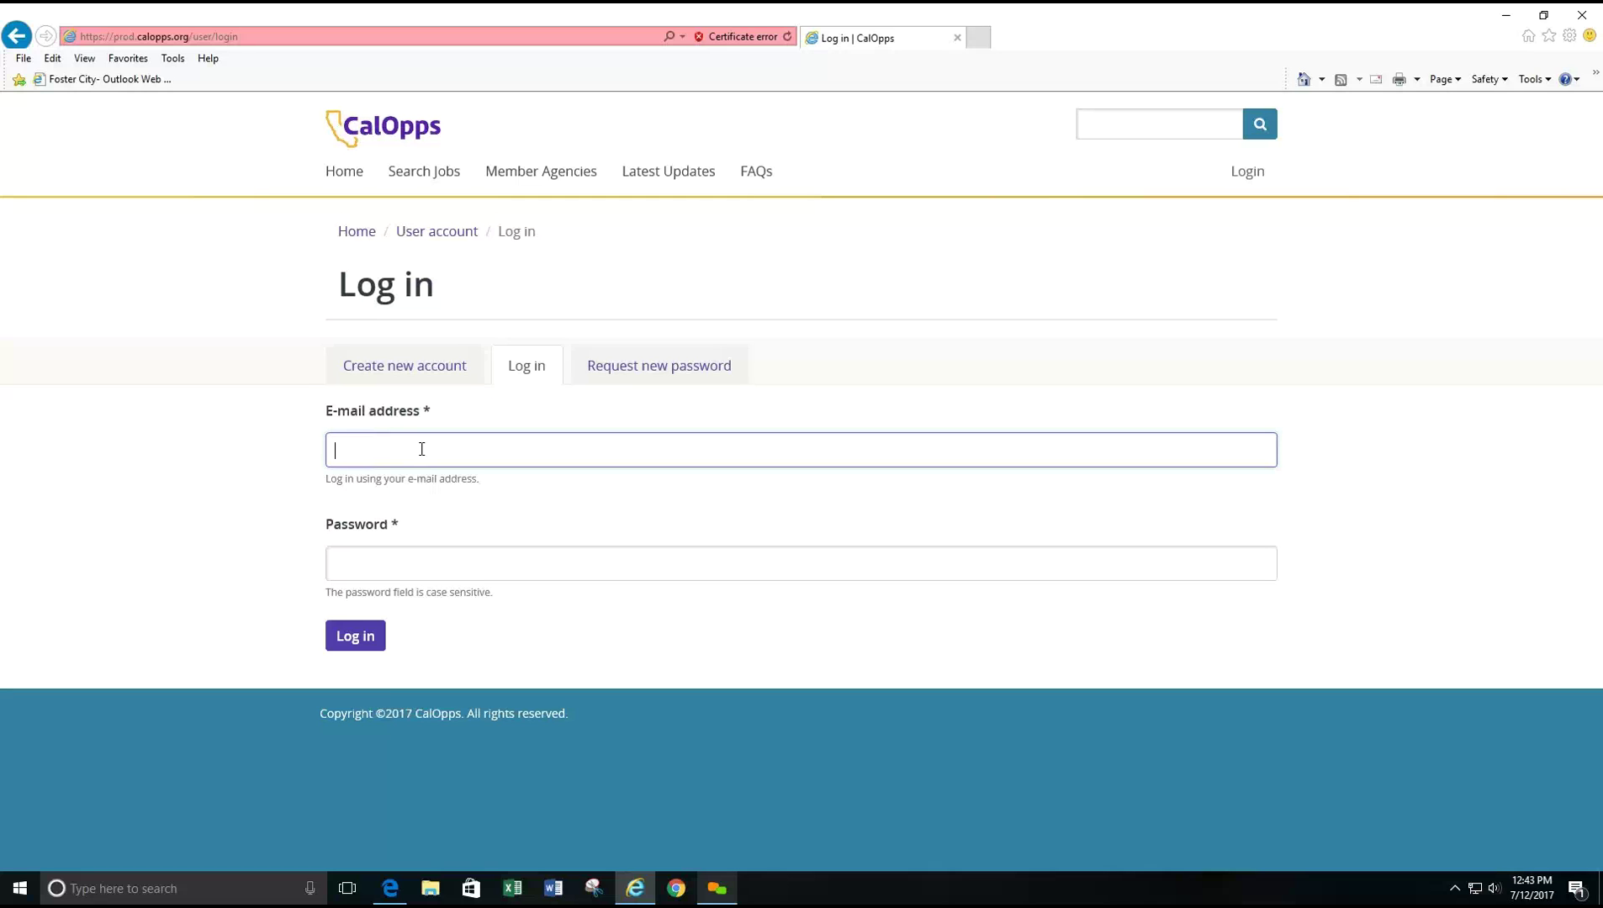
pyautogui.click(634, 375)
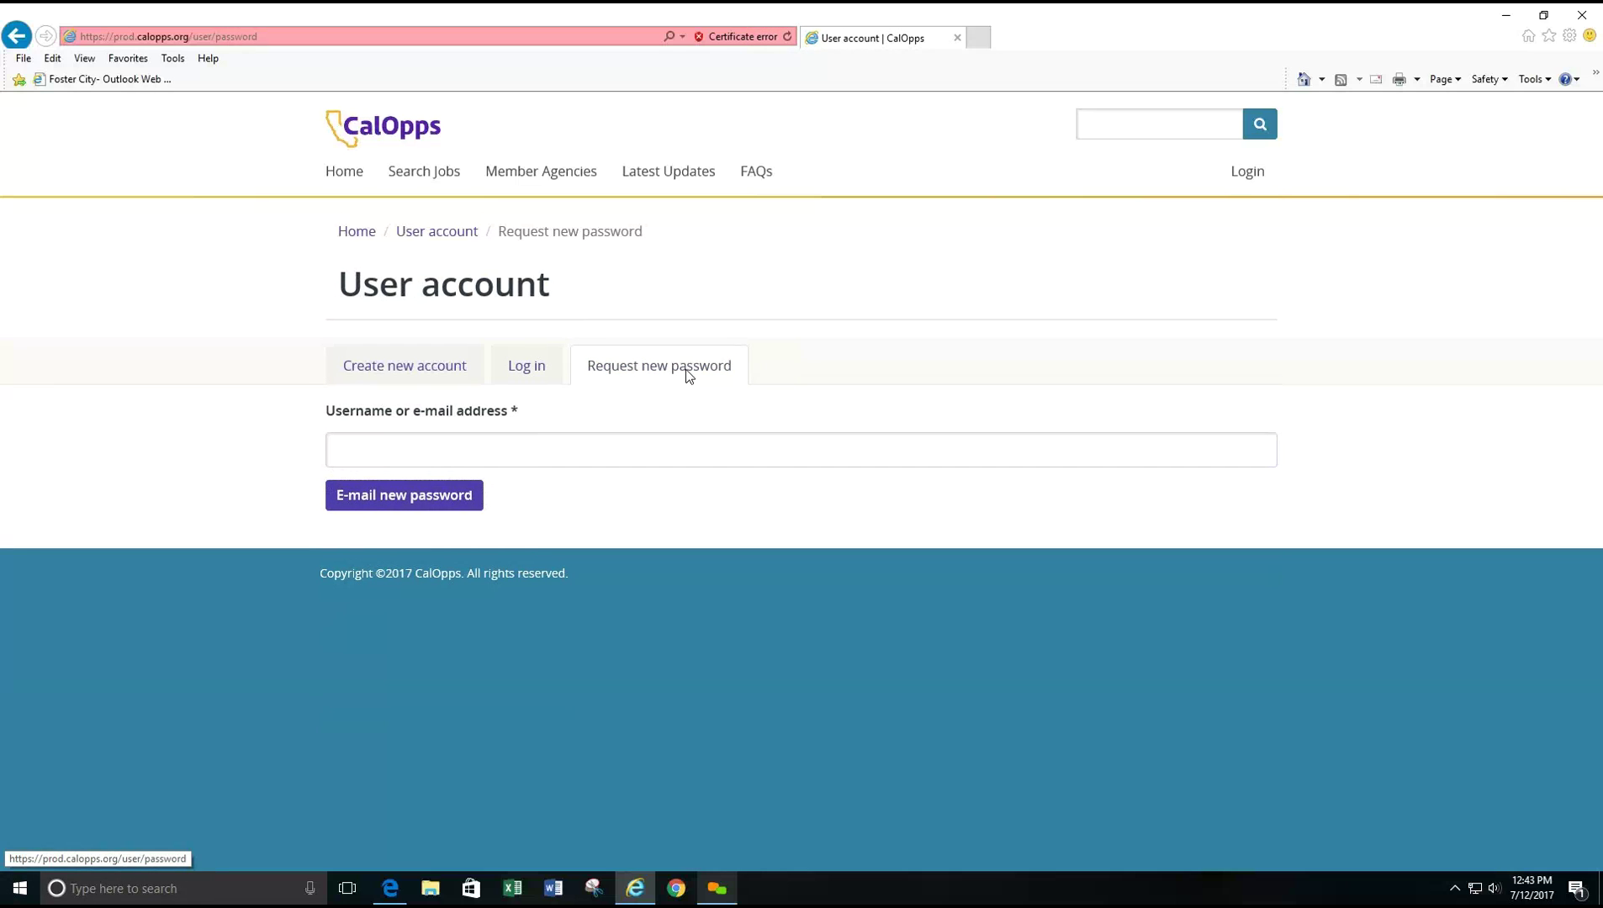
pyautogui.click(436, 454)
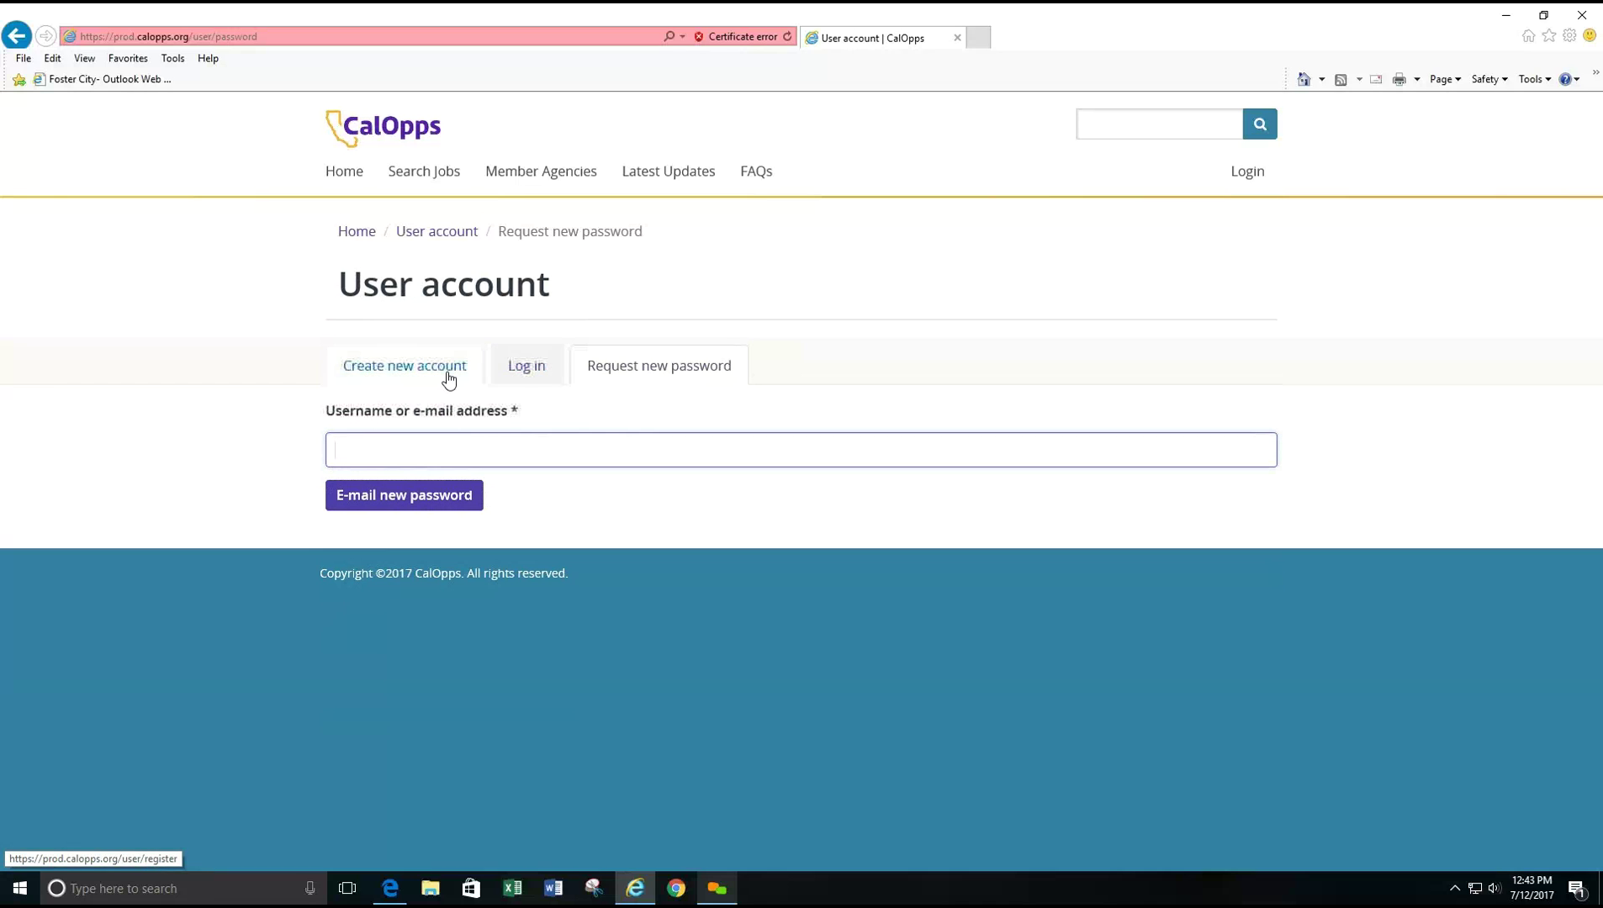
pyautogui.click(512, 374)
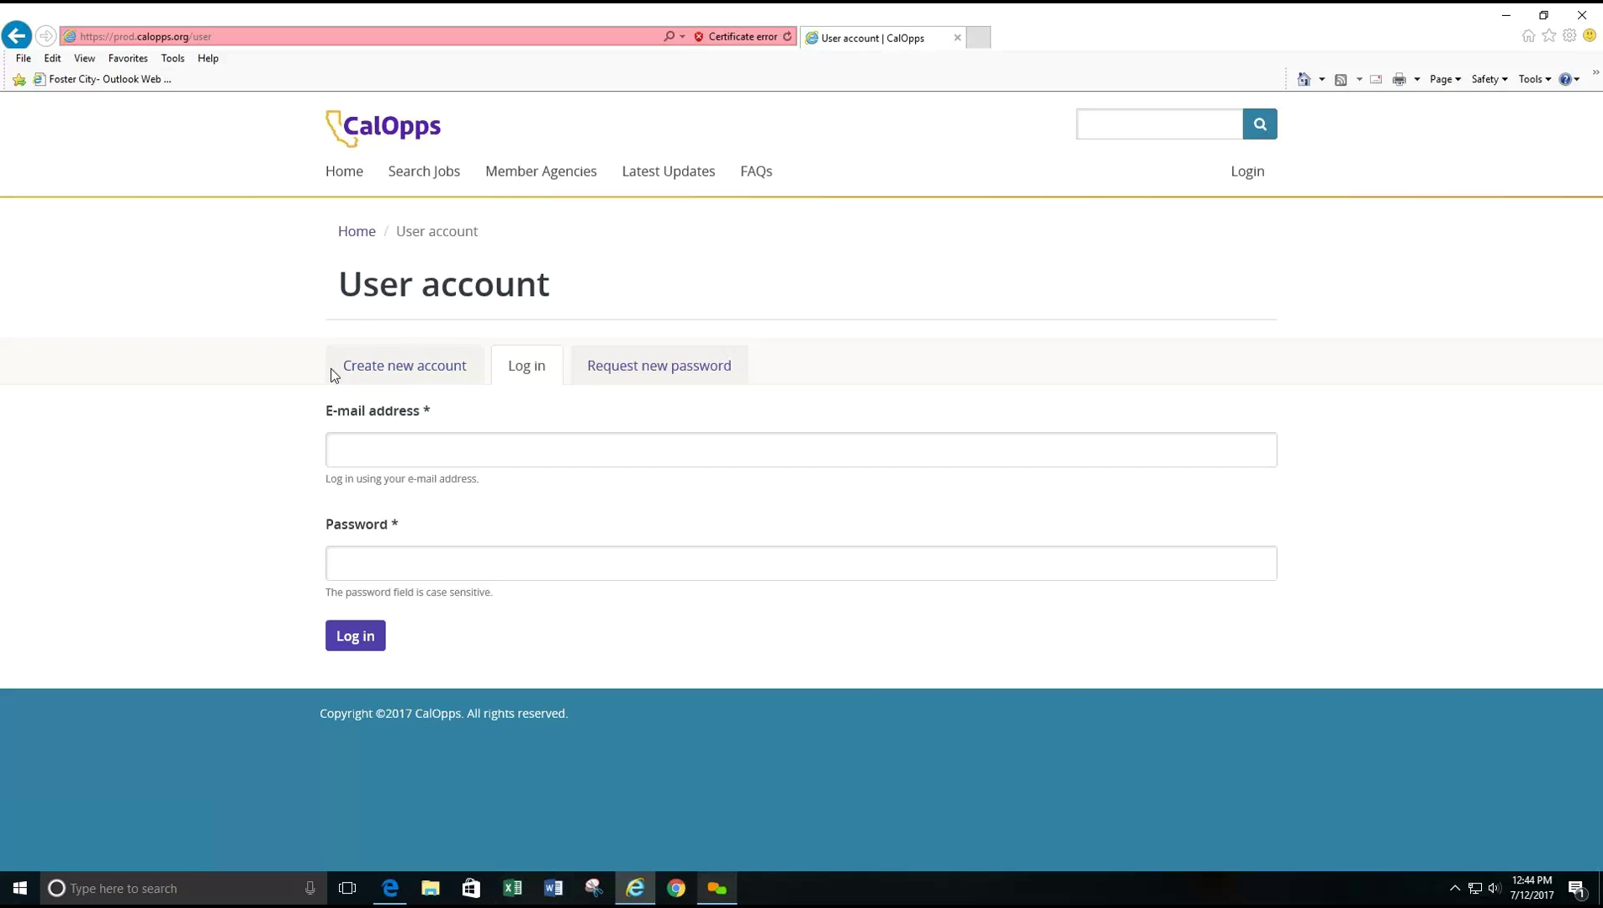
# - Log in with the agency account's e-mail and password and scroll the My Account dashboard
pyautogui.click(415, 453)
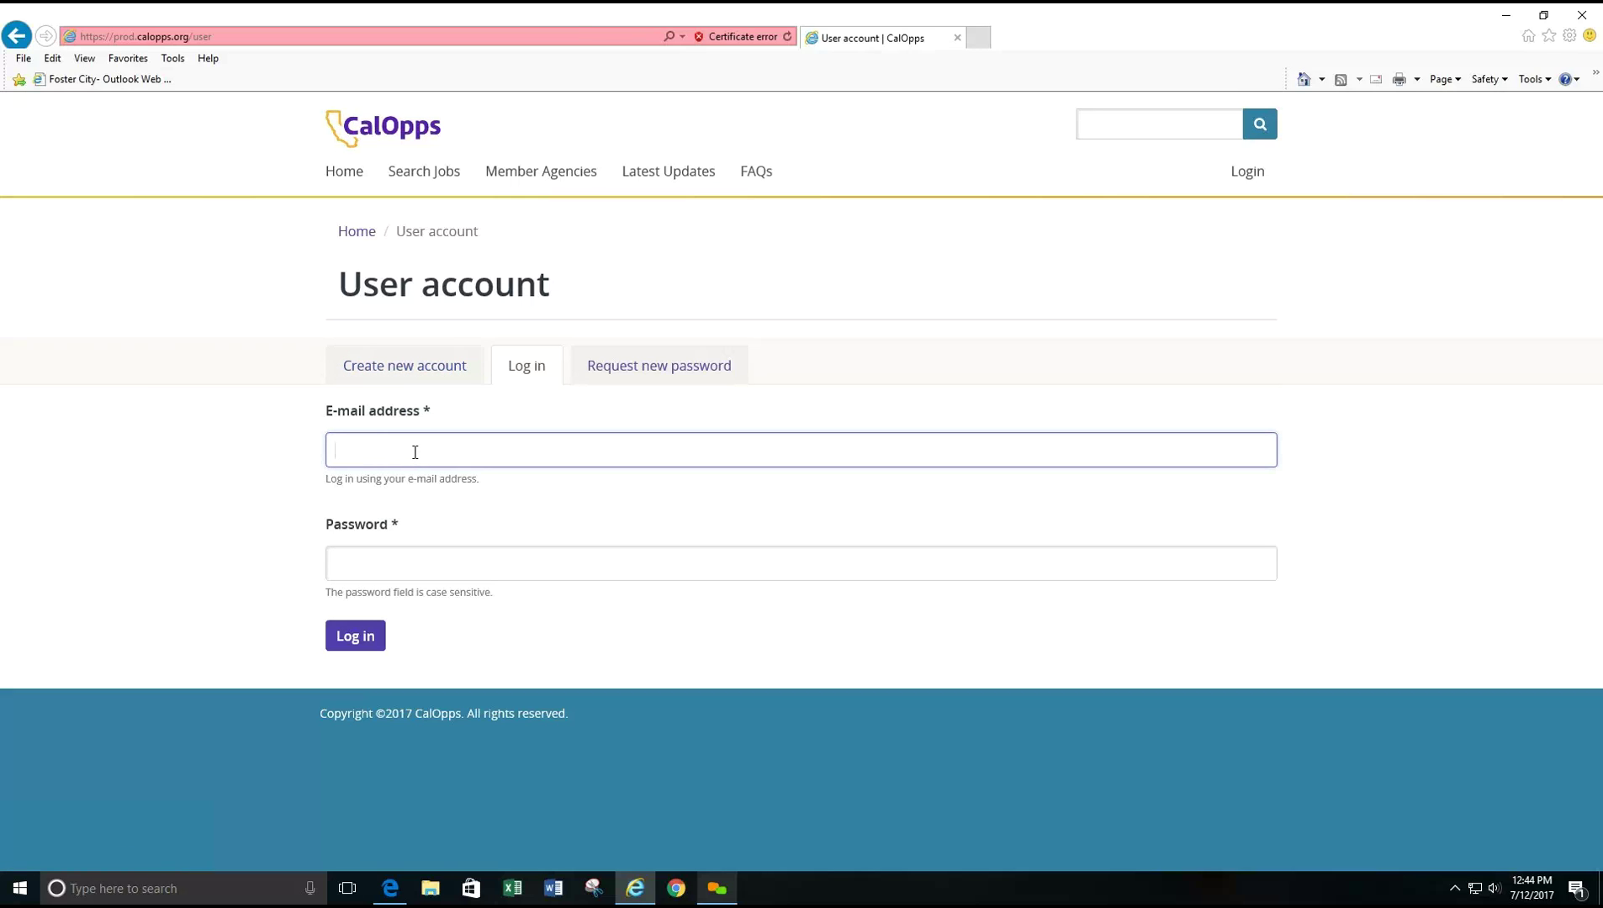
pyautogui.press('Tab')
pyautogui.write('•••••••')
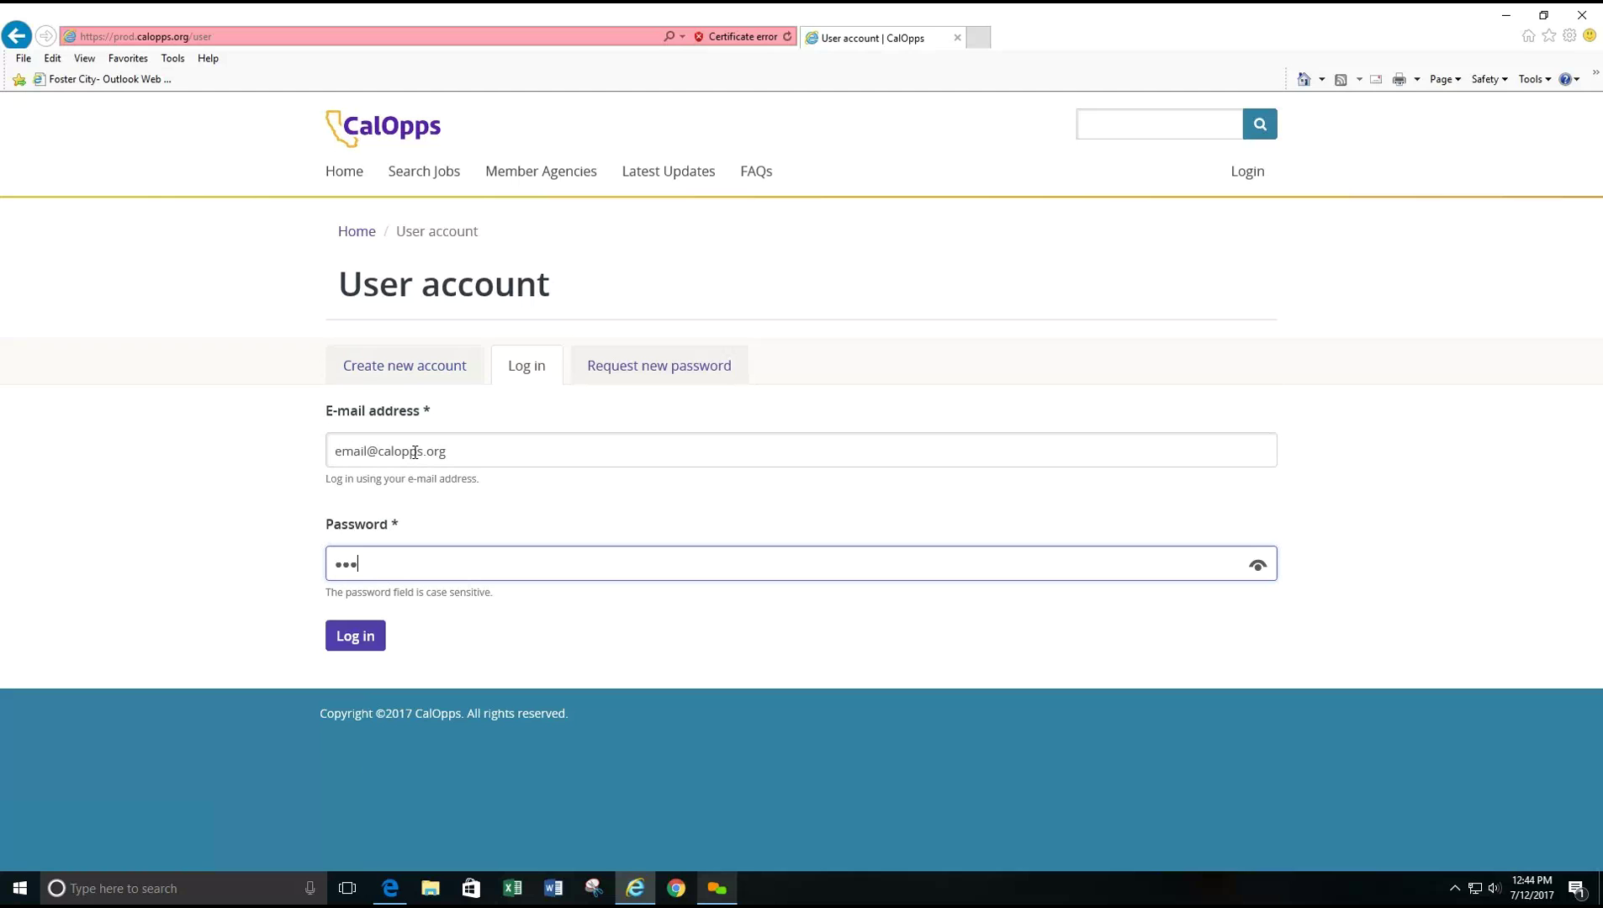
pyautogui.write('••')
pyautogui.press('Return')
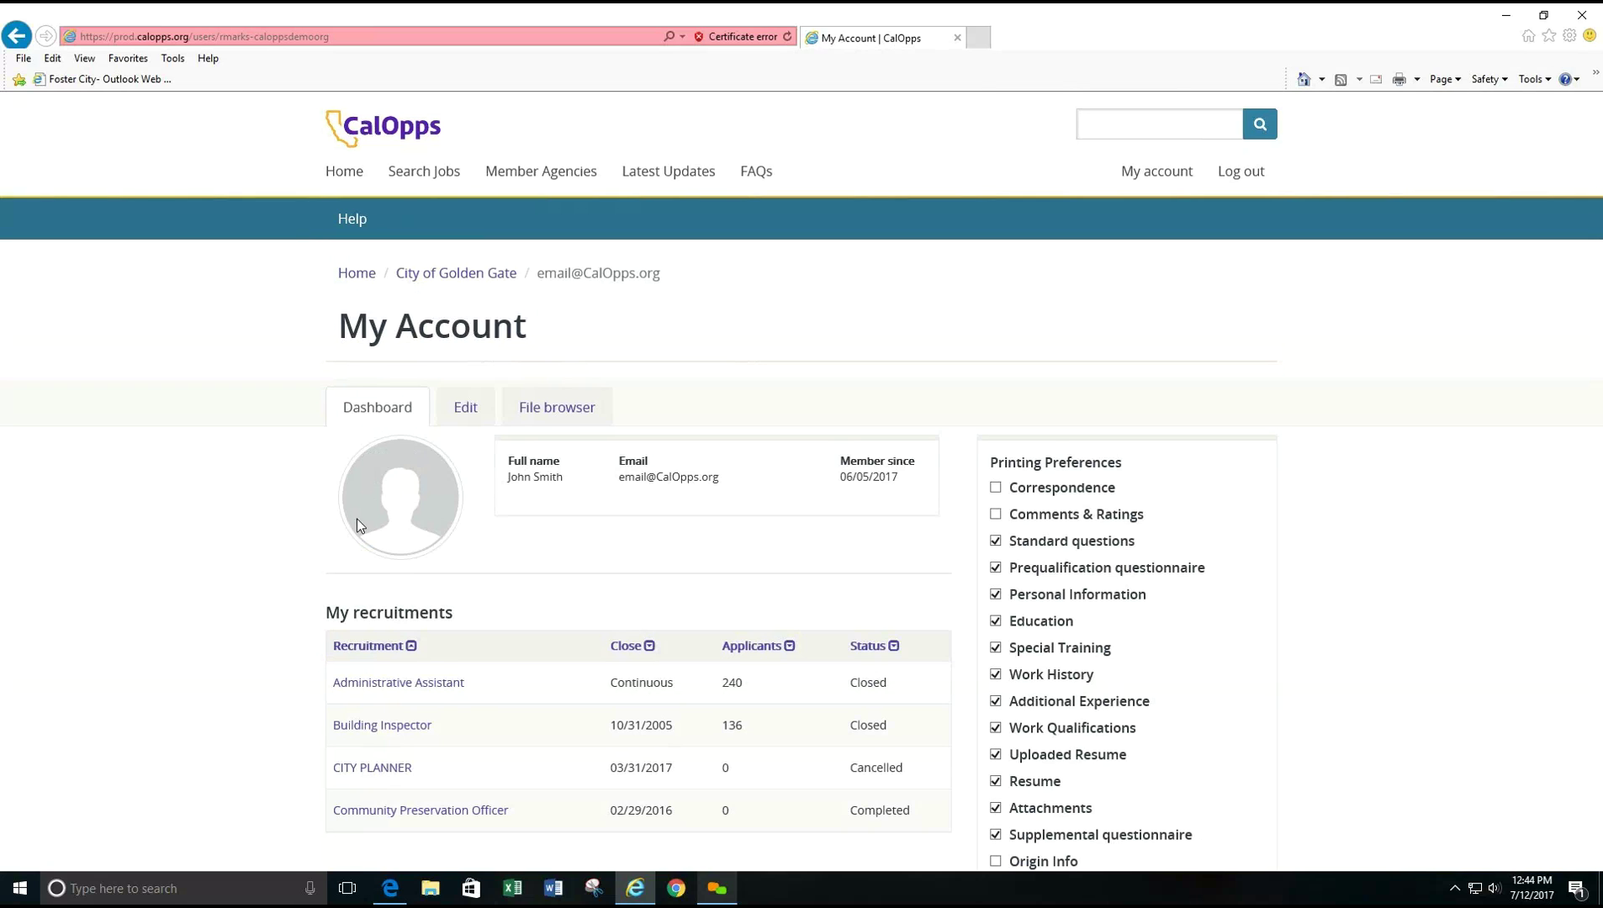
pyautogui.scroll(-3, 264, 528)
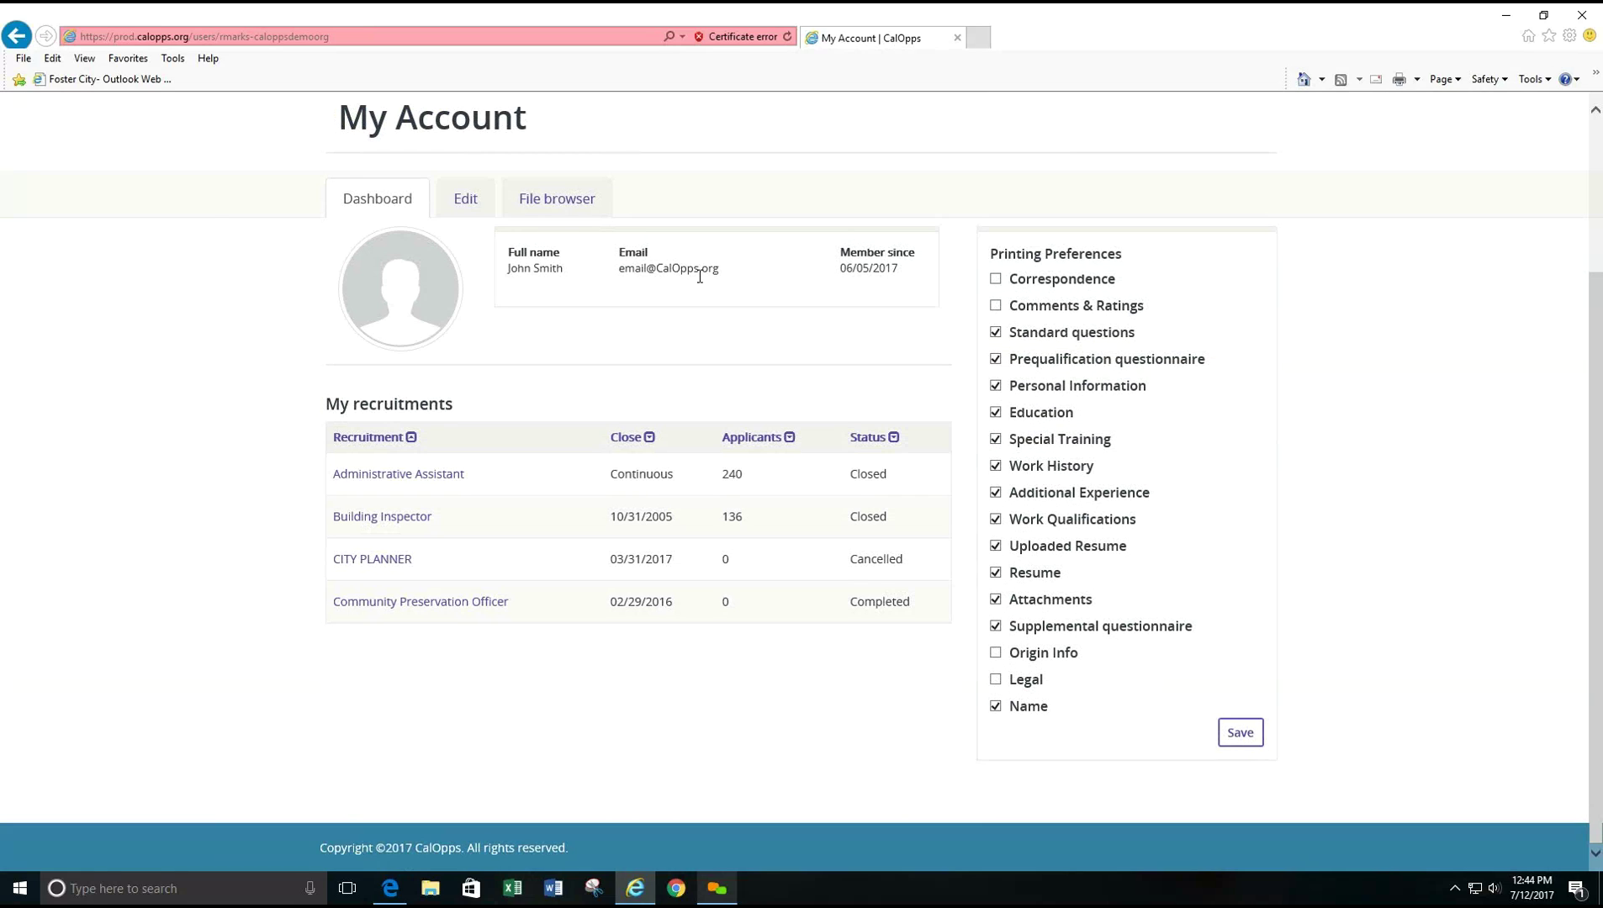
# - Review the account Edit form's personal details and password requirements, then go back to the Dashboard
pyautogui.click(461, 215)
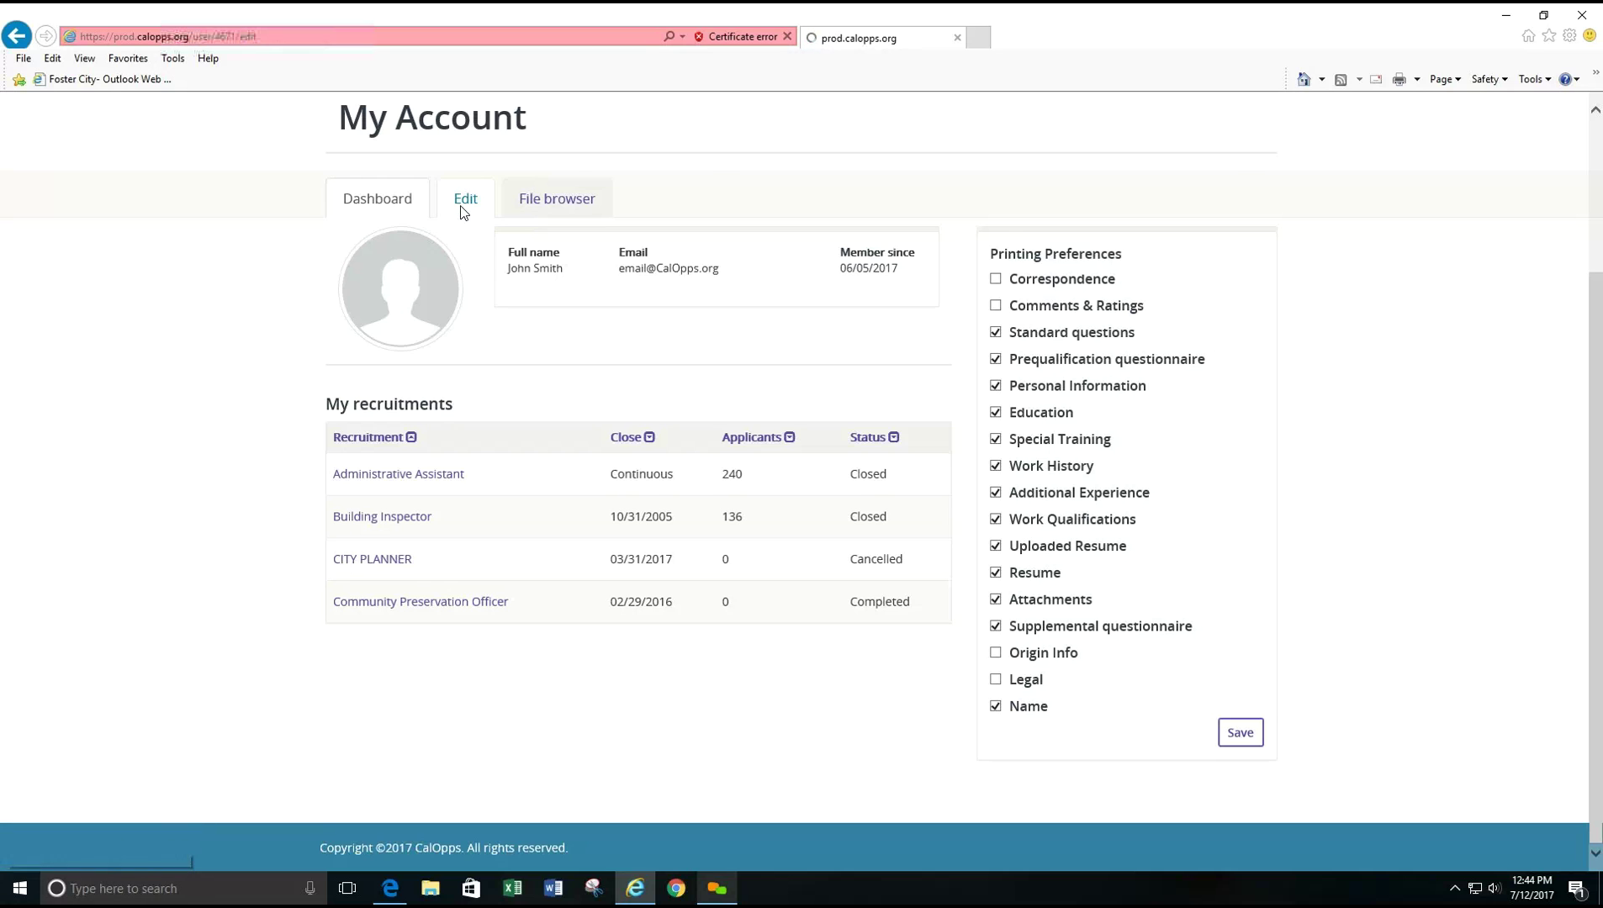
pyautogui.scroll(-2, 234, 454)
pyautogui.scroll(-2, 235, 455)
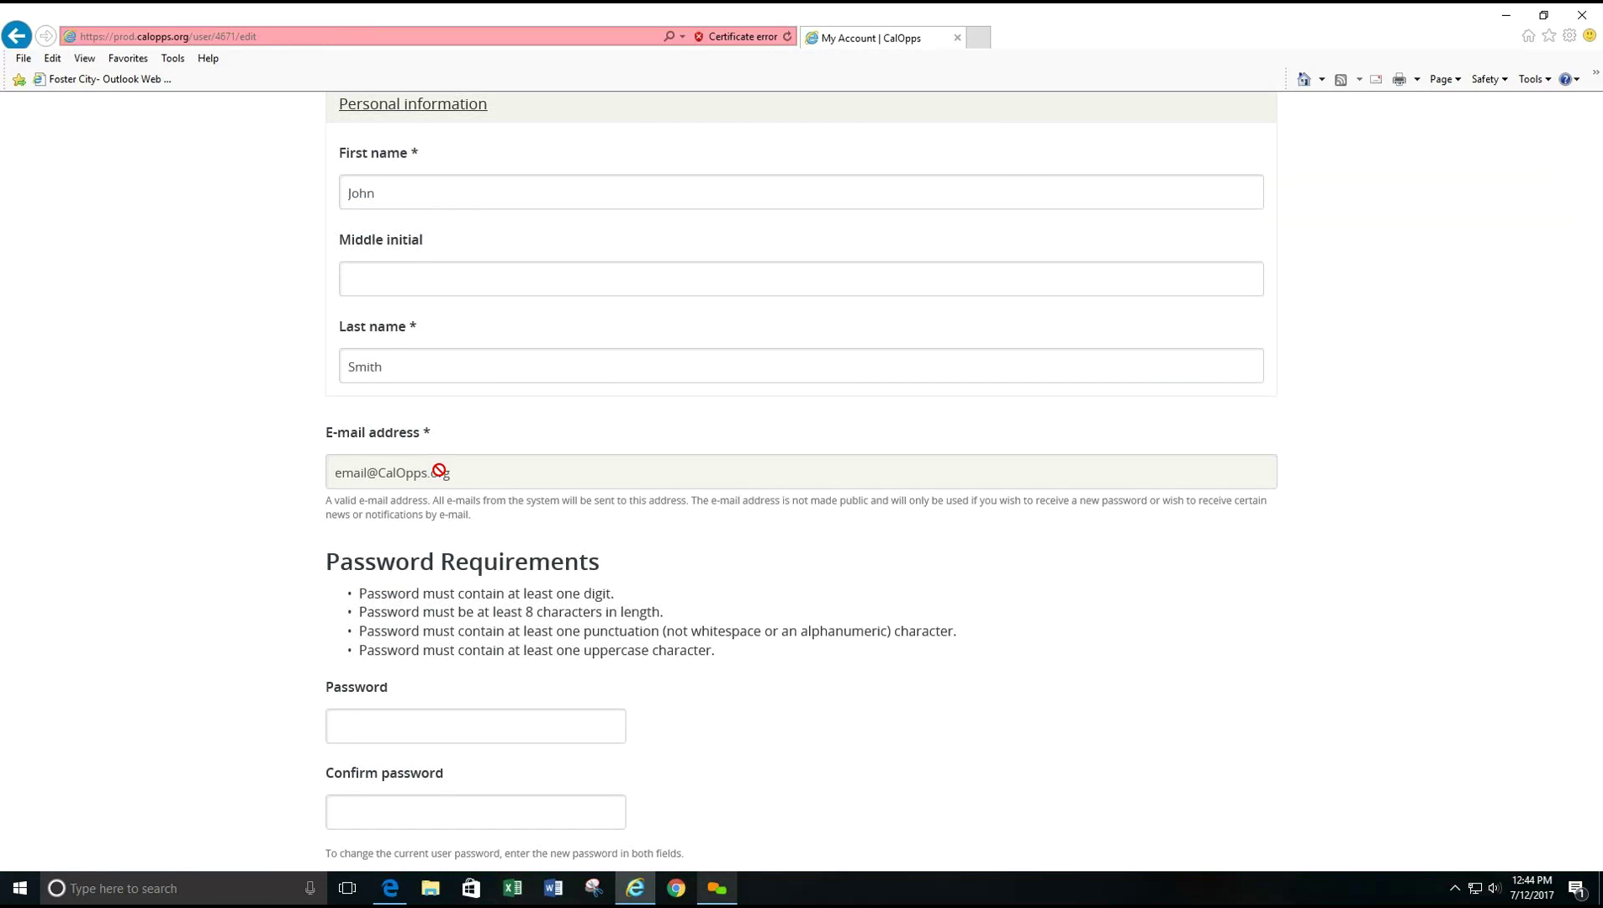
pyautogui.scroll(-4, 744, 599)
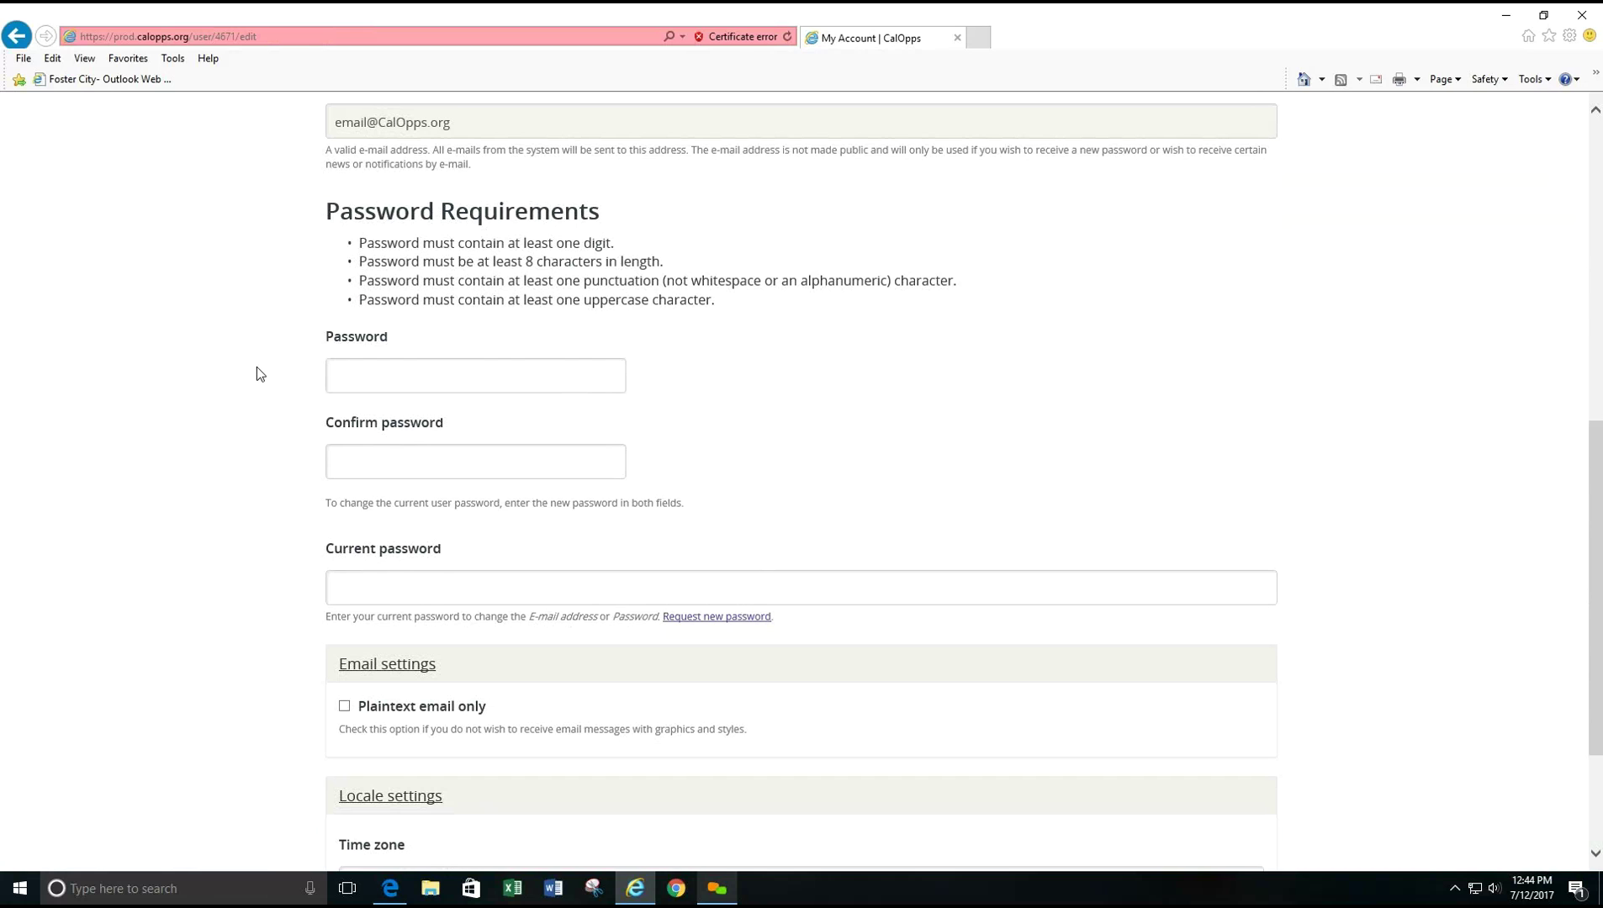
pyautogui.scroll(1, 255, 370)
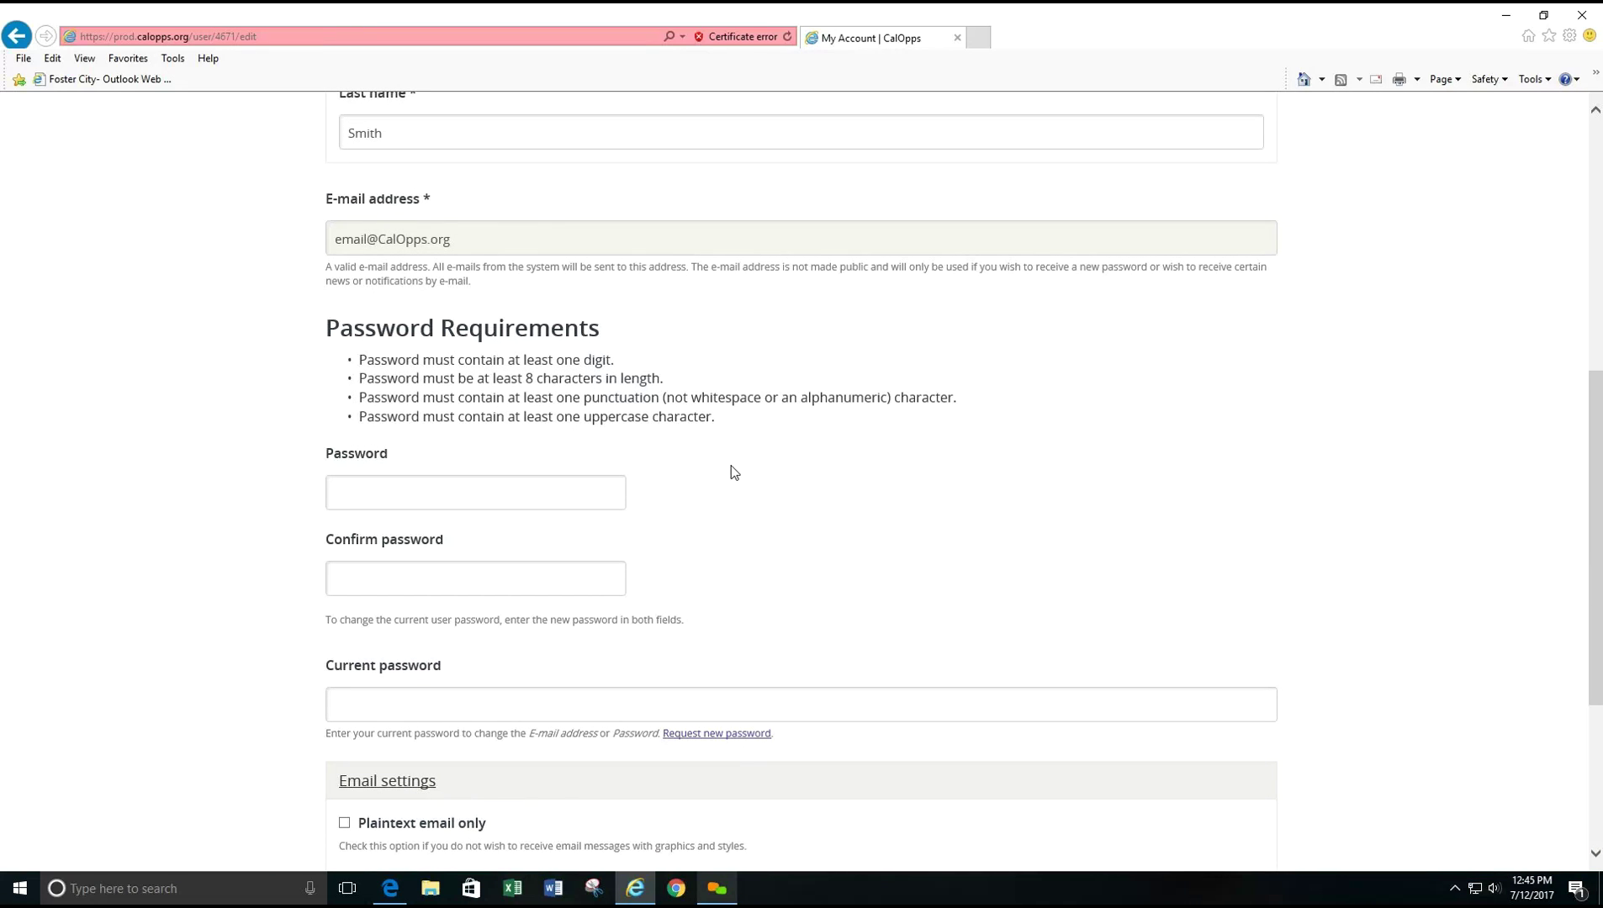
pyautogui.scroll(5, 738, 531)
pyautogui.click(396, 301)
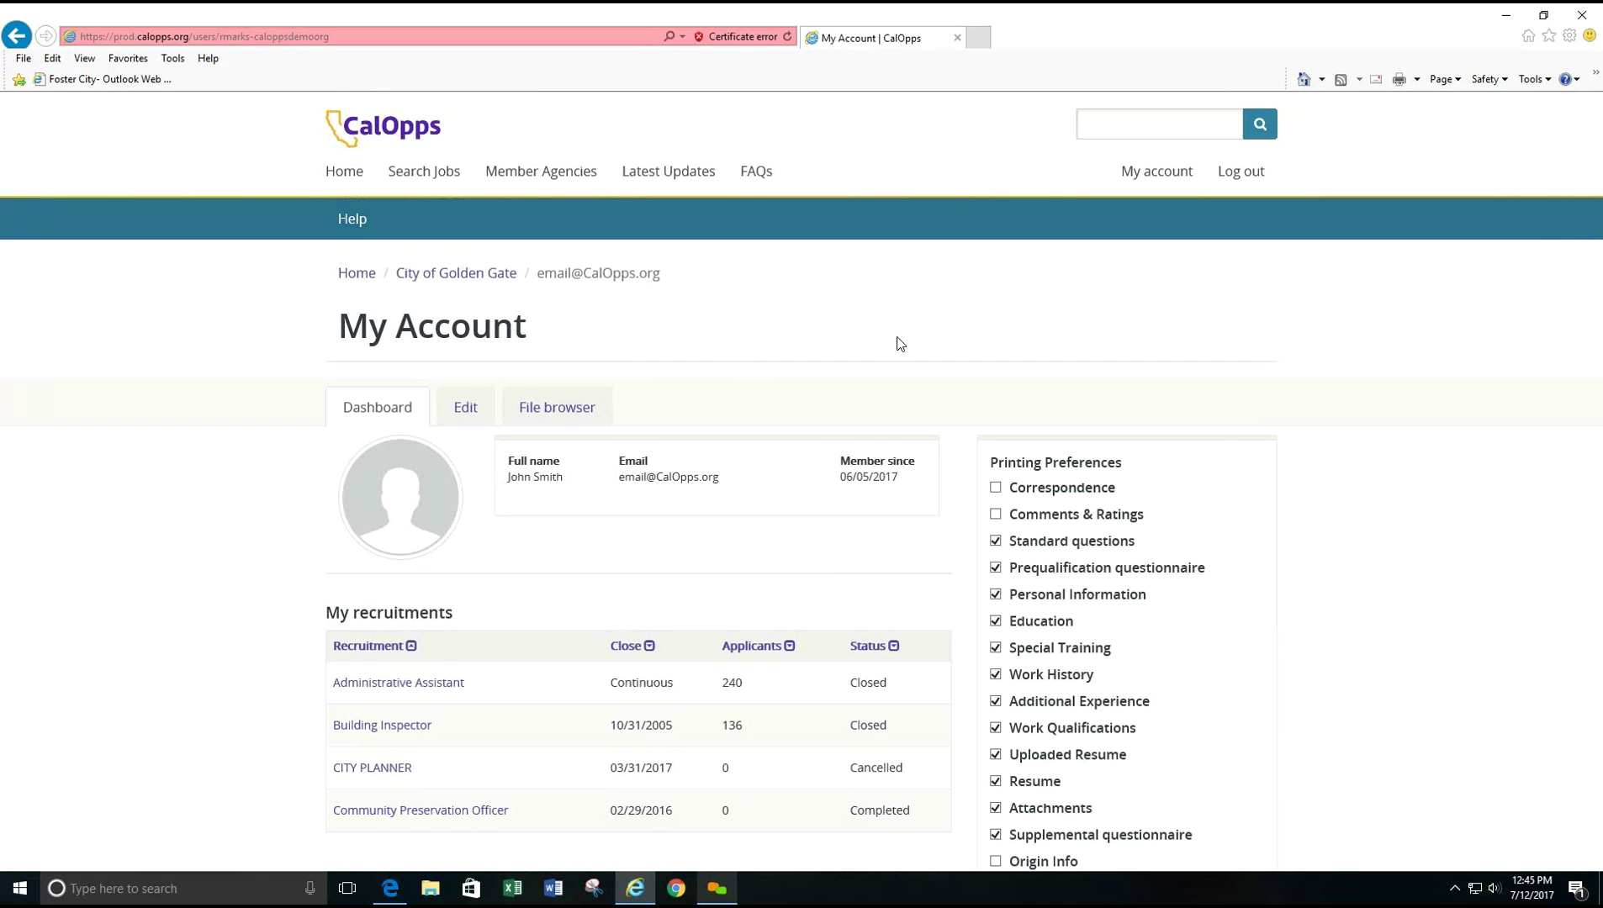
# - Uncheck Attachments in Printing Preferences and save the preferences
pyautogui.scroll(-1, 1298, 533)
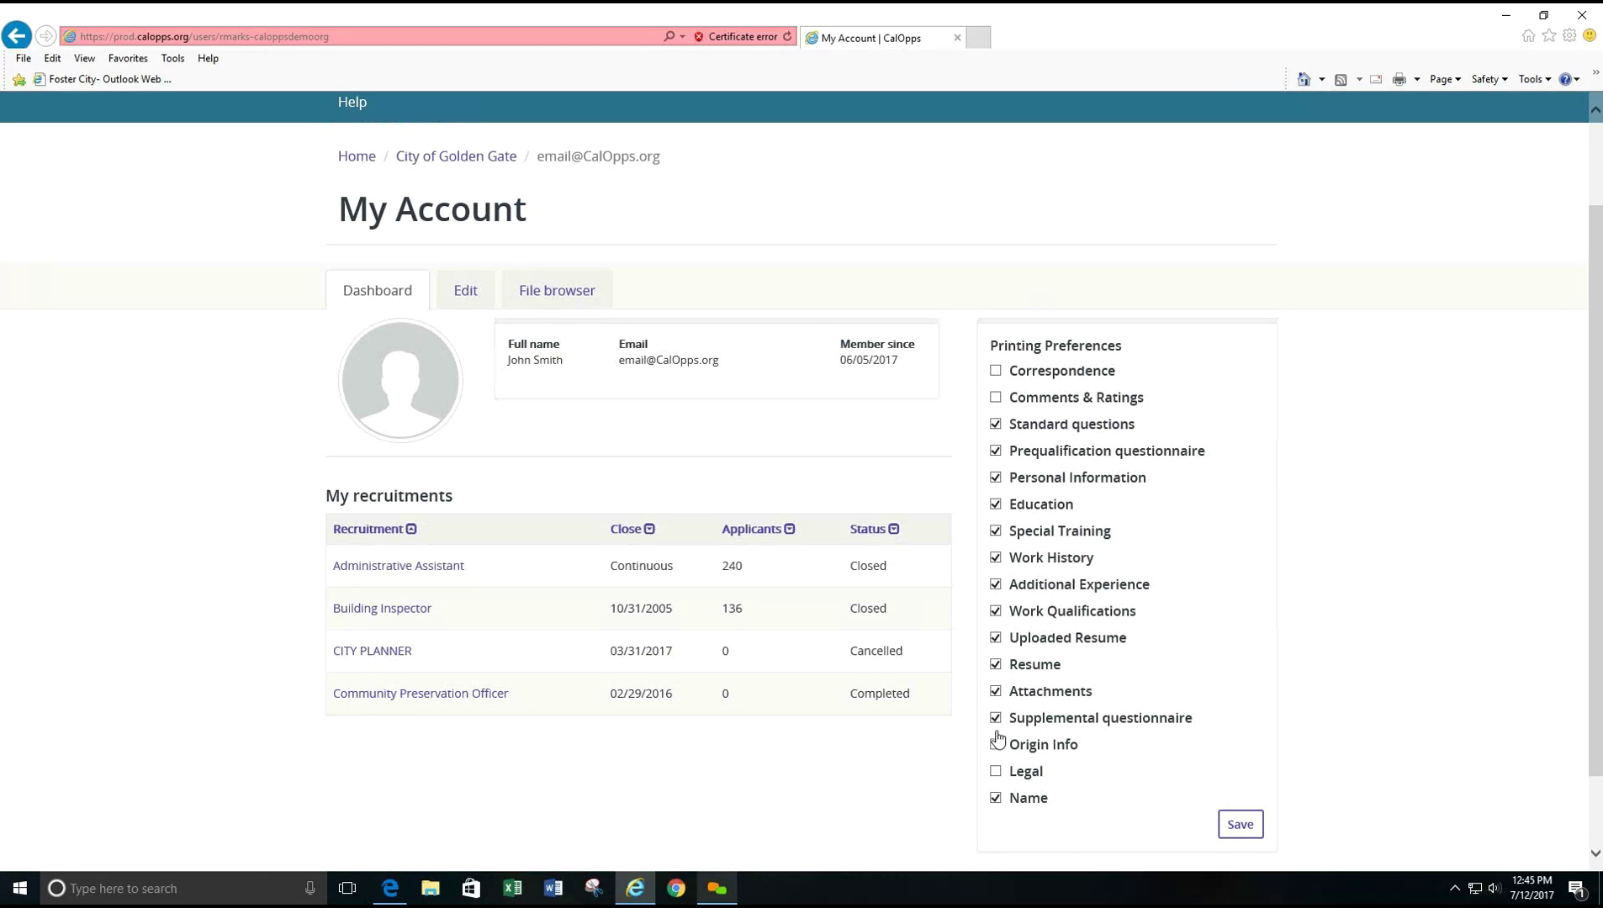
pyautogui.click(997, 689)
pyautogui.click(1236, 823)
pyautogui.scroll(-2, 1234, 823)
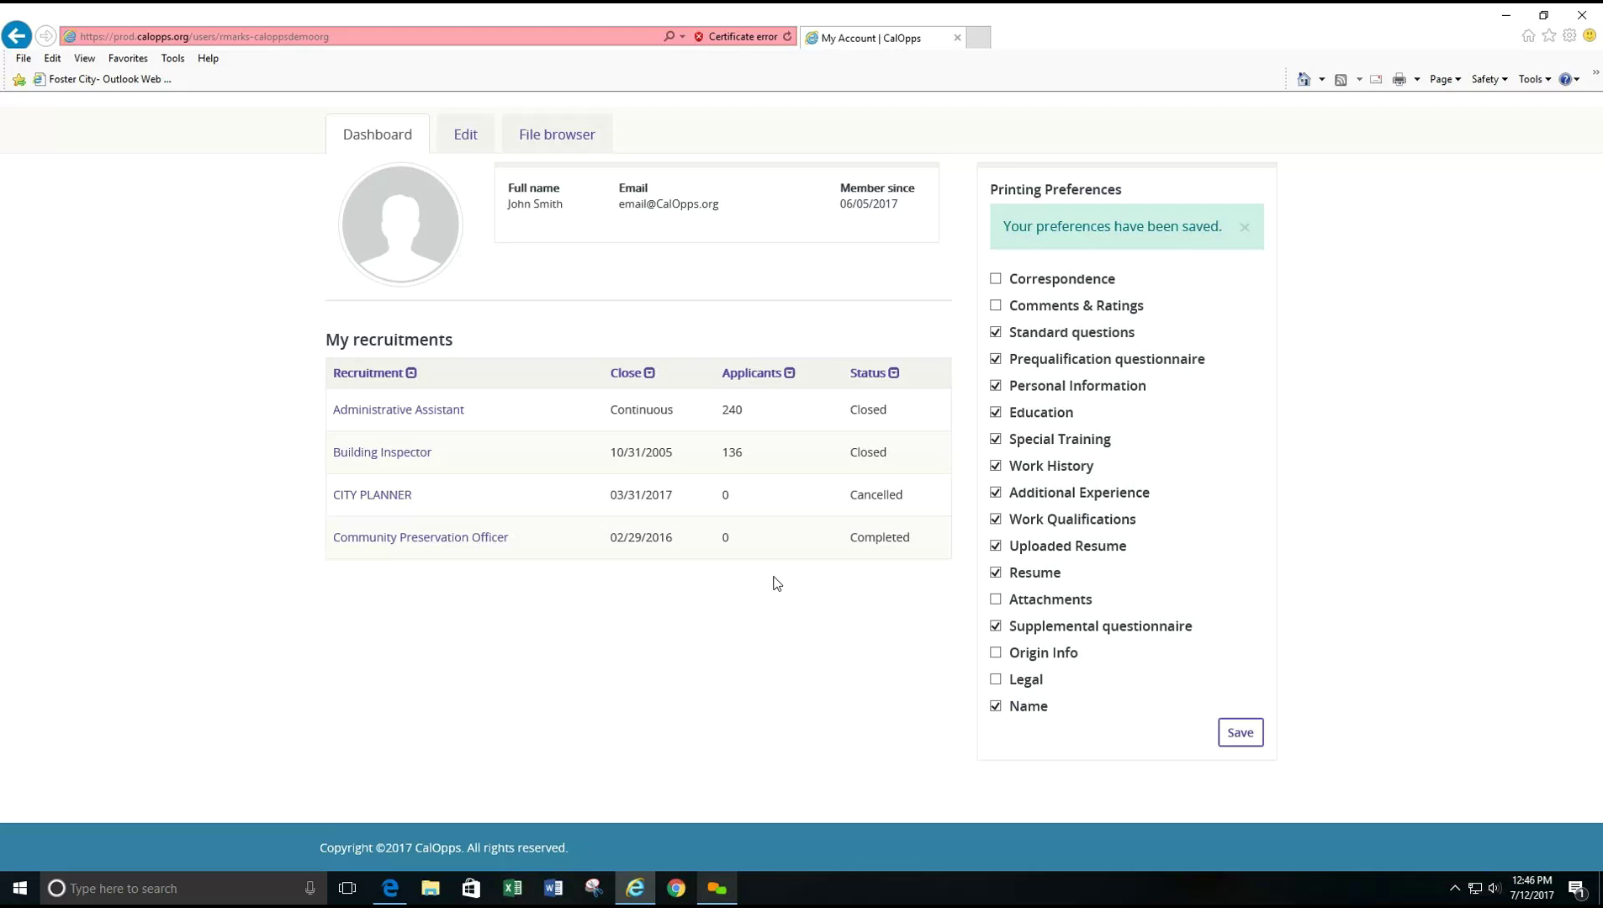
# - Open the Building Inspector recruitment and review its job posting's category, salary and location
pyautogui.click(386, 455)
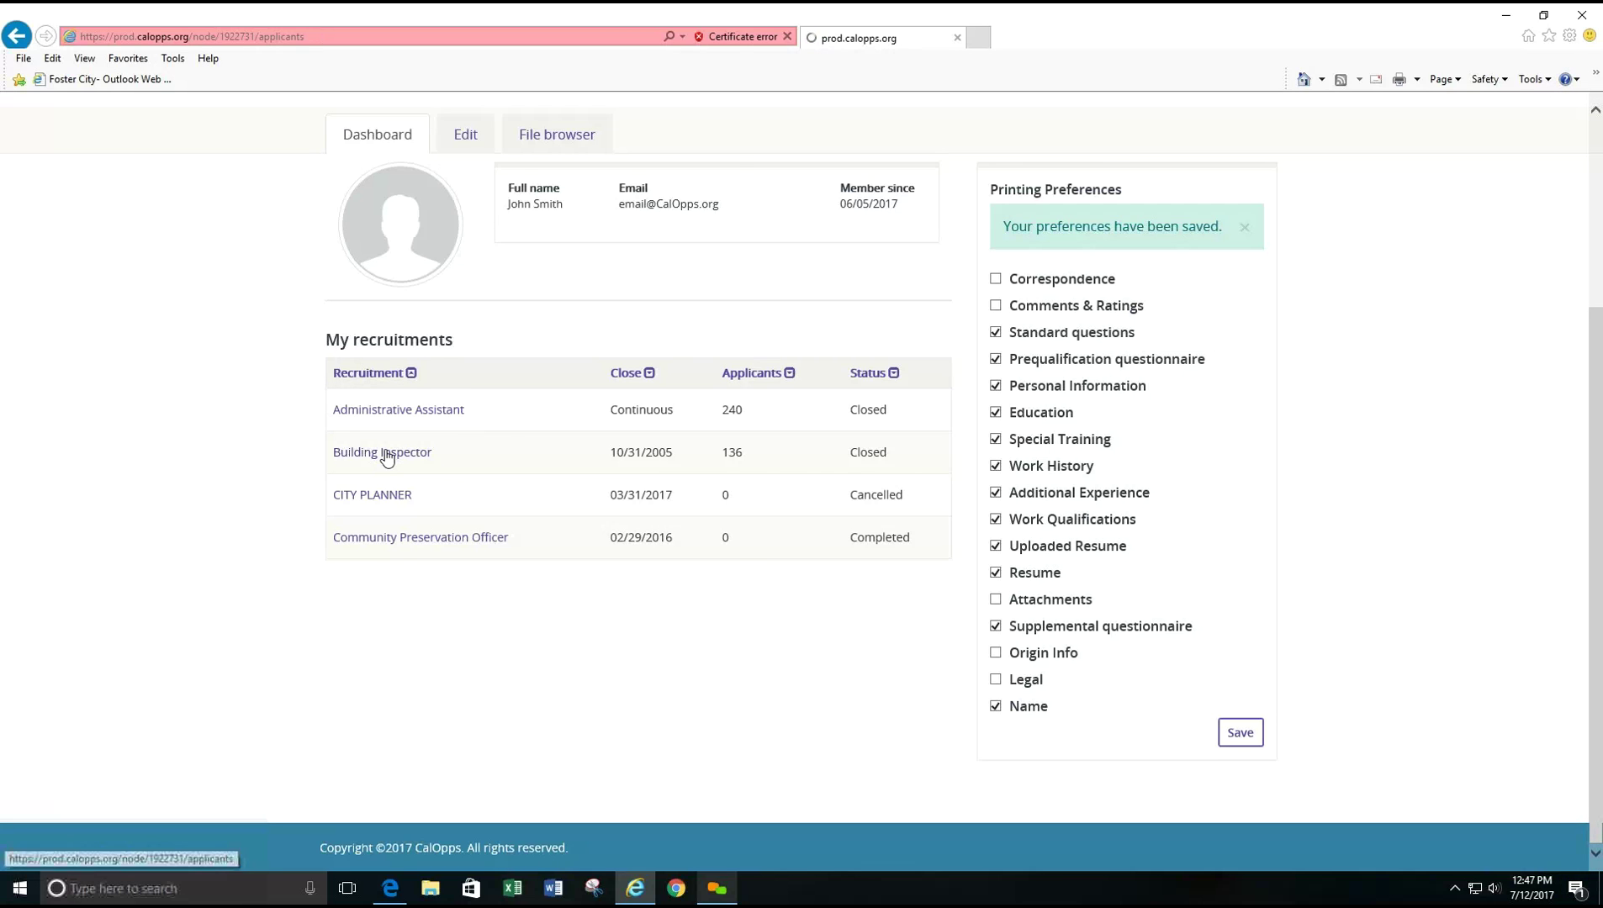
pyautogui.scroll(-3, 160, 679)
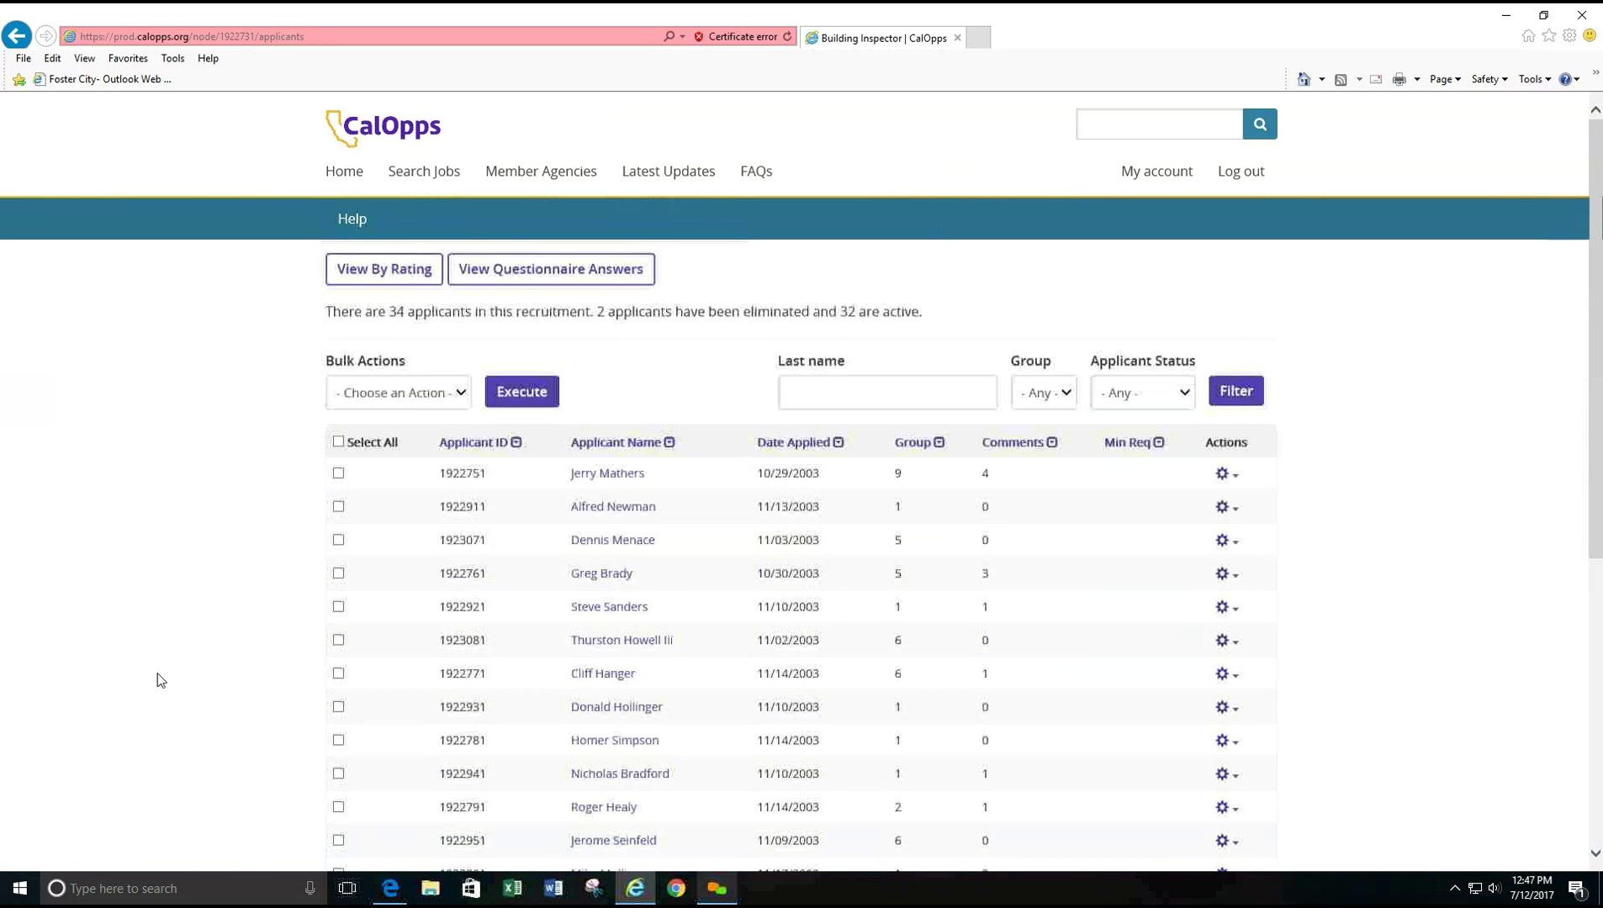
pyautogui.scroll(2, 98, 618)
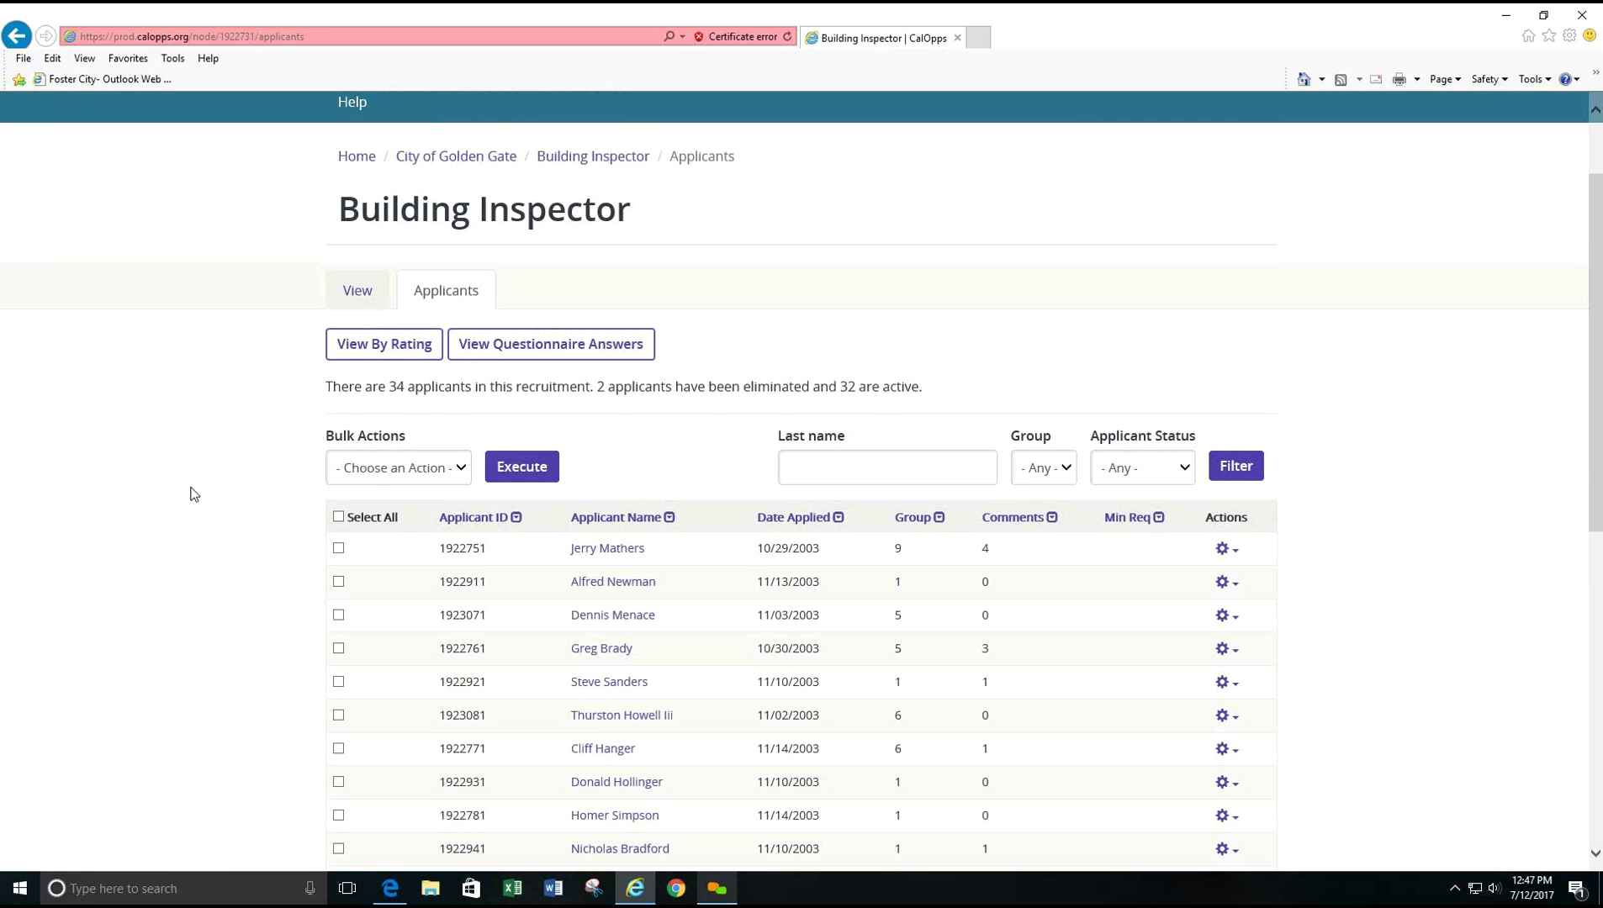
pyautogui.click(351, 294)
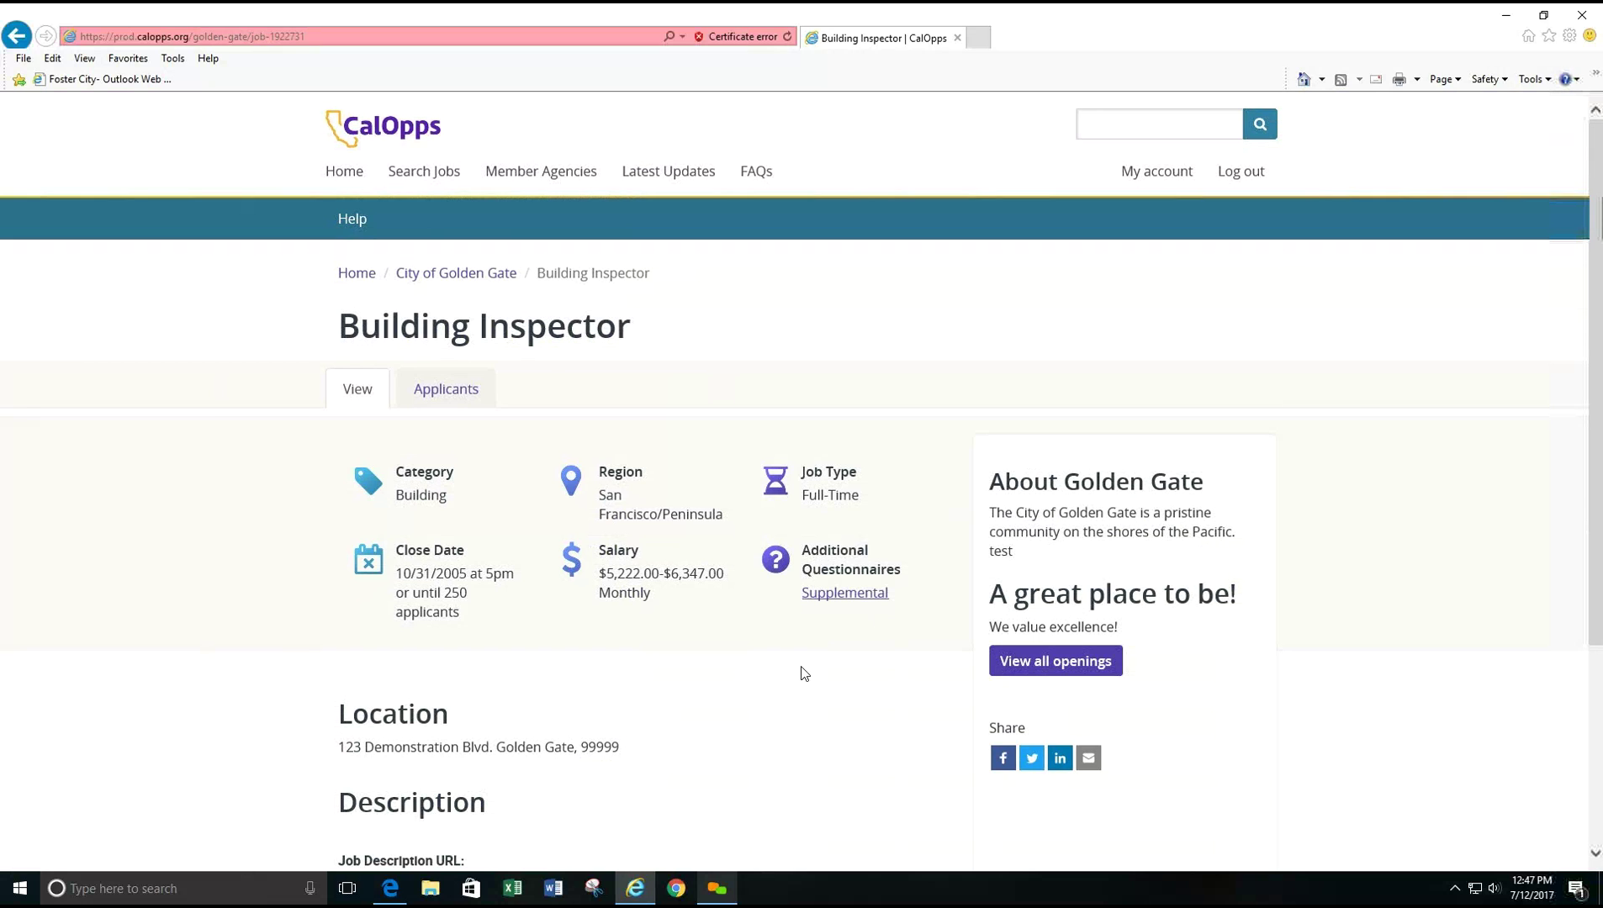
pyautogui.scroll(-3, 578, 731)
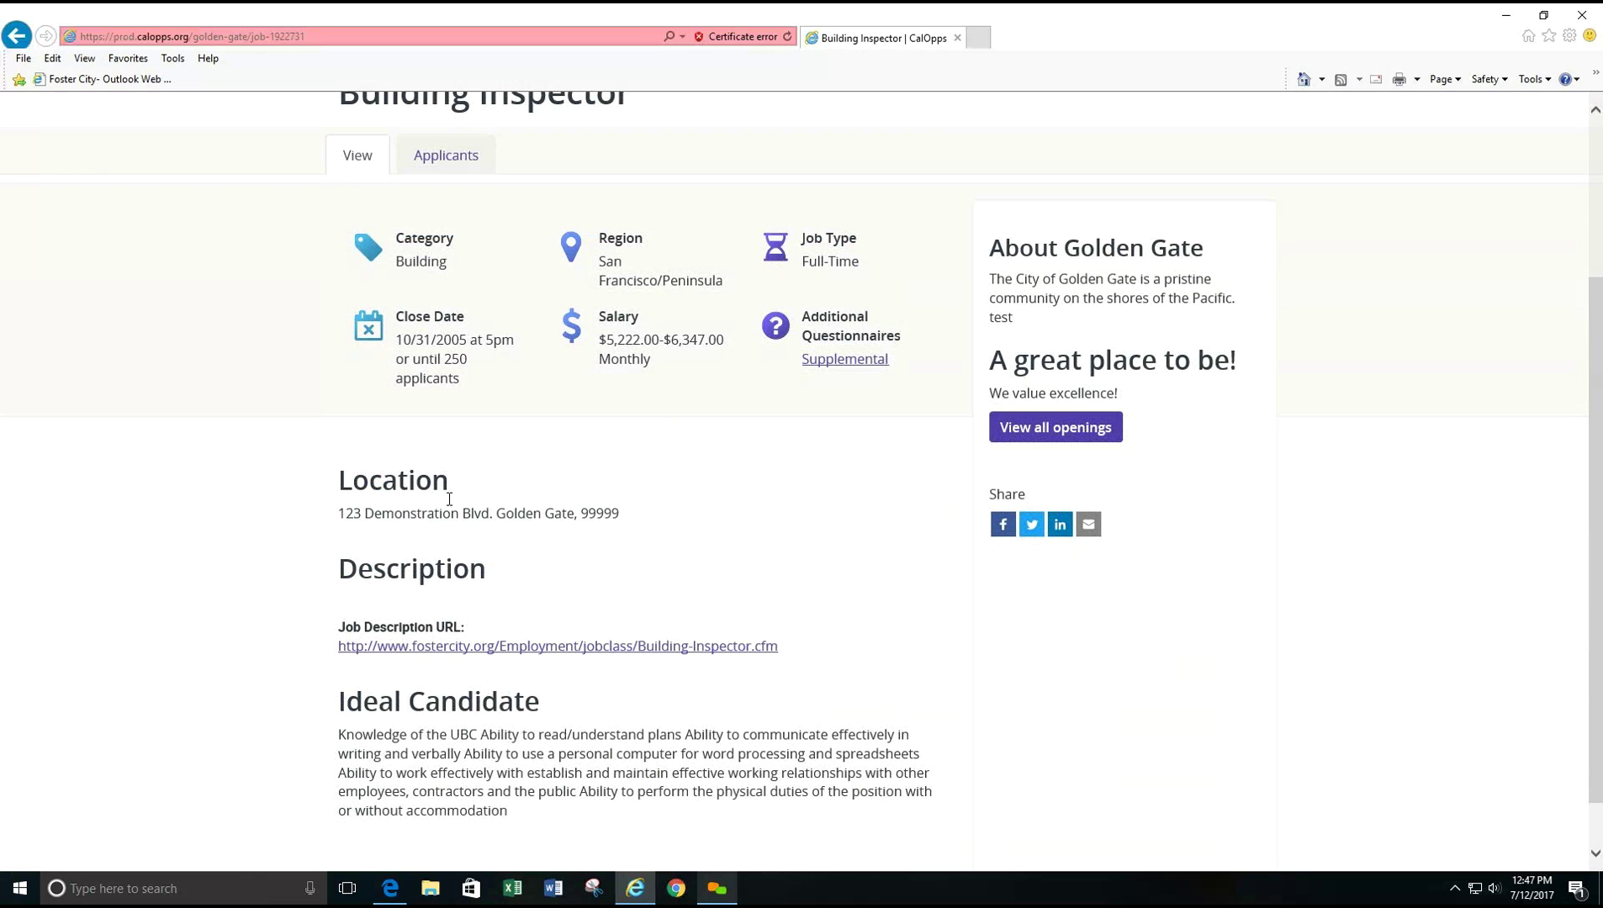
pyautogui.scroll(3, 895, 596)
pyautogui.click(439, 391)
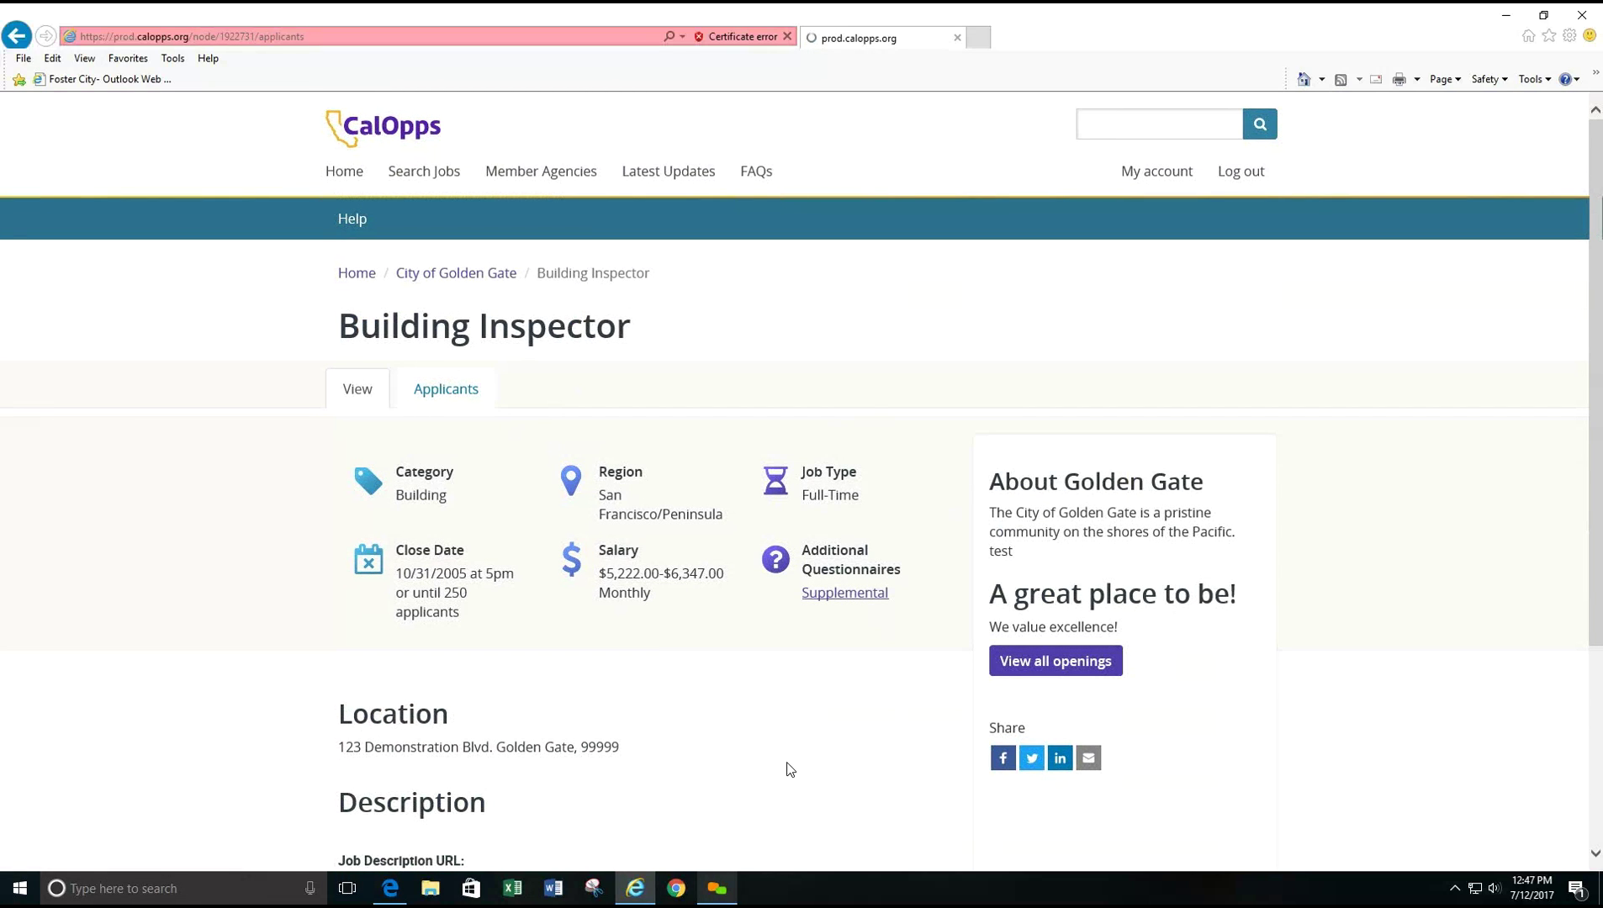
# - Check the first applicant's gear Actions menu, then tick two Building Inspector applicants
pyautogui.scroll(-4, 204, 659)
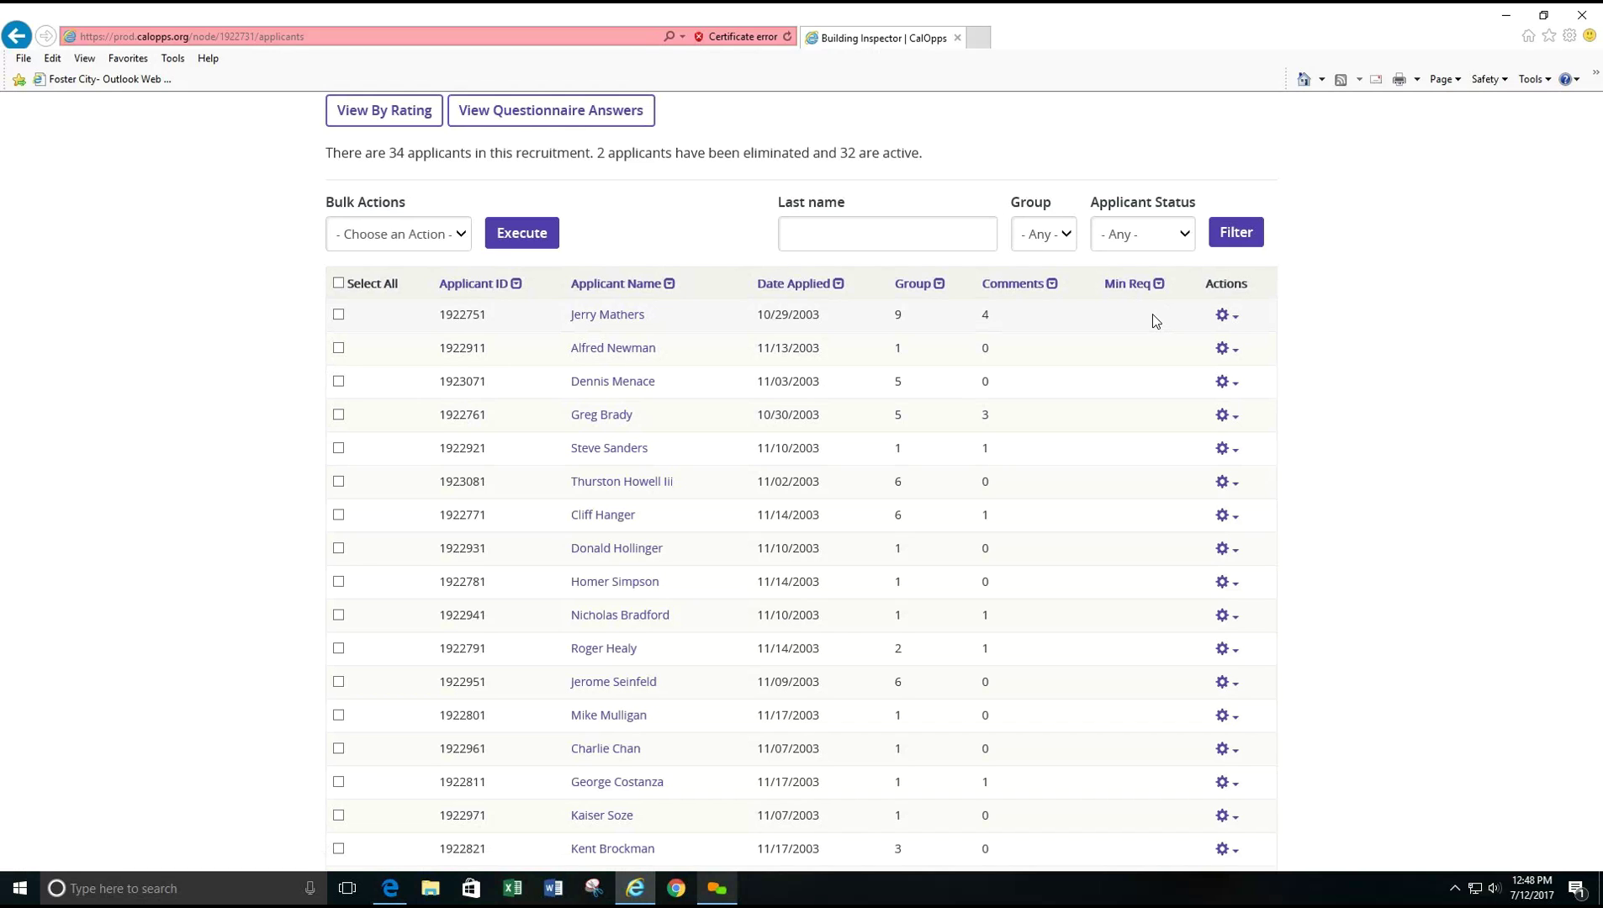
pyautogui.click(1228, 316)
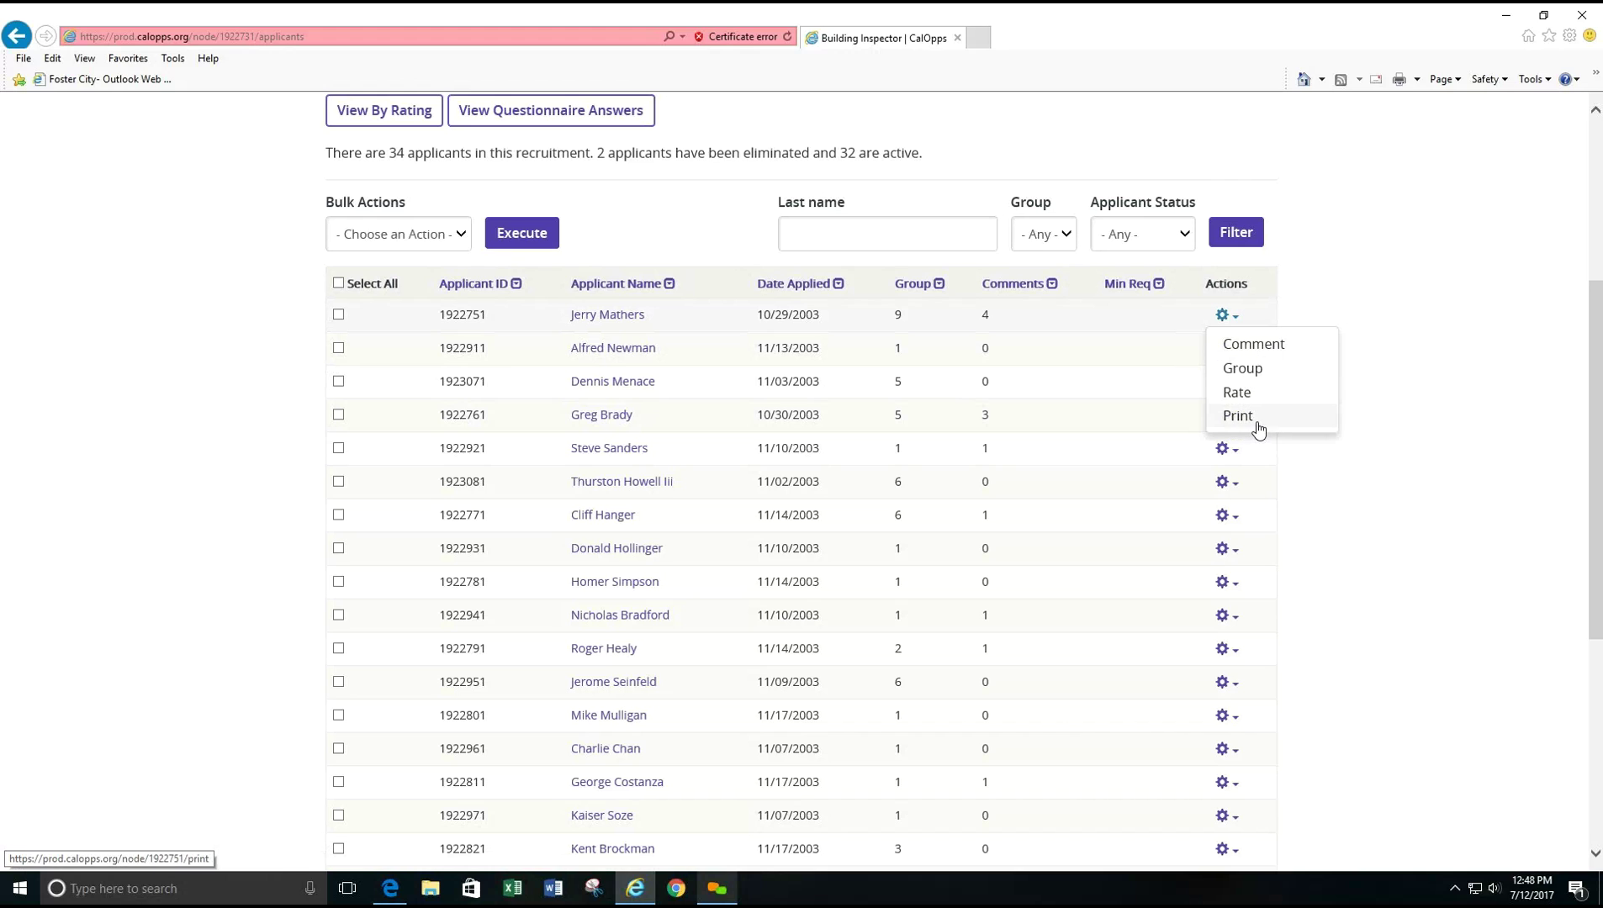
pyautogui.click(1364, 292)
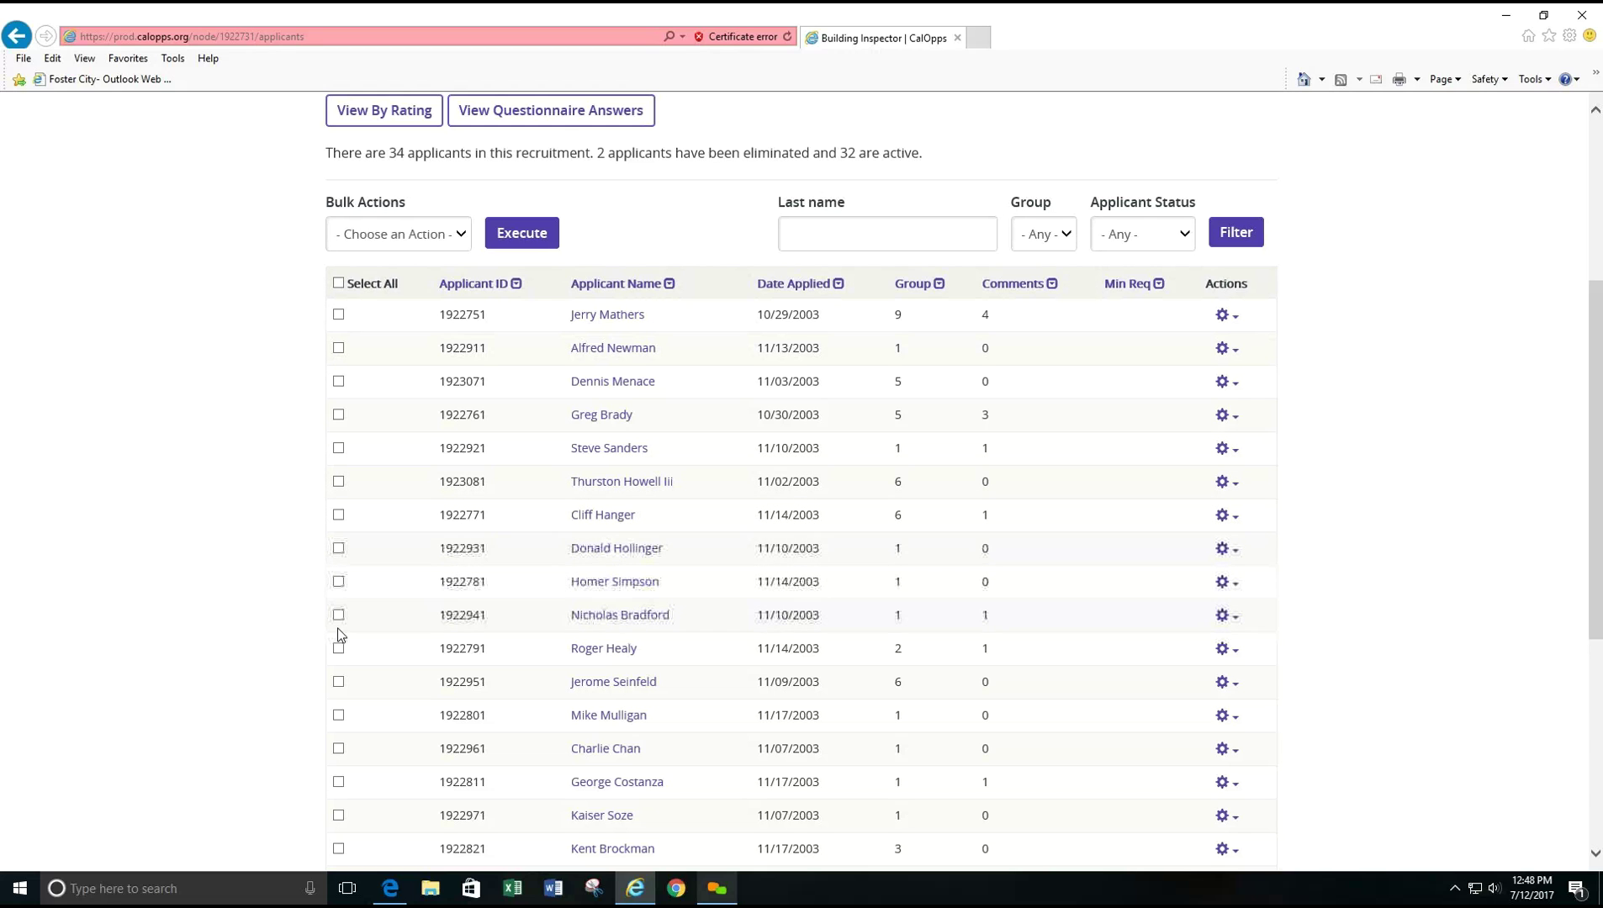
pyautogui.click(338, 716)
pyautogui.click(338, 682)
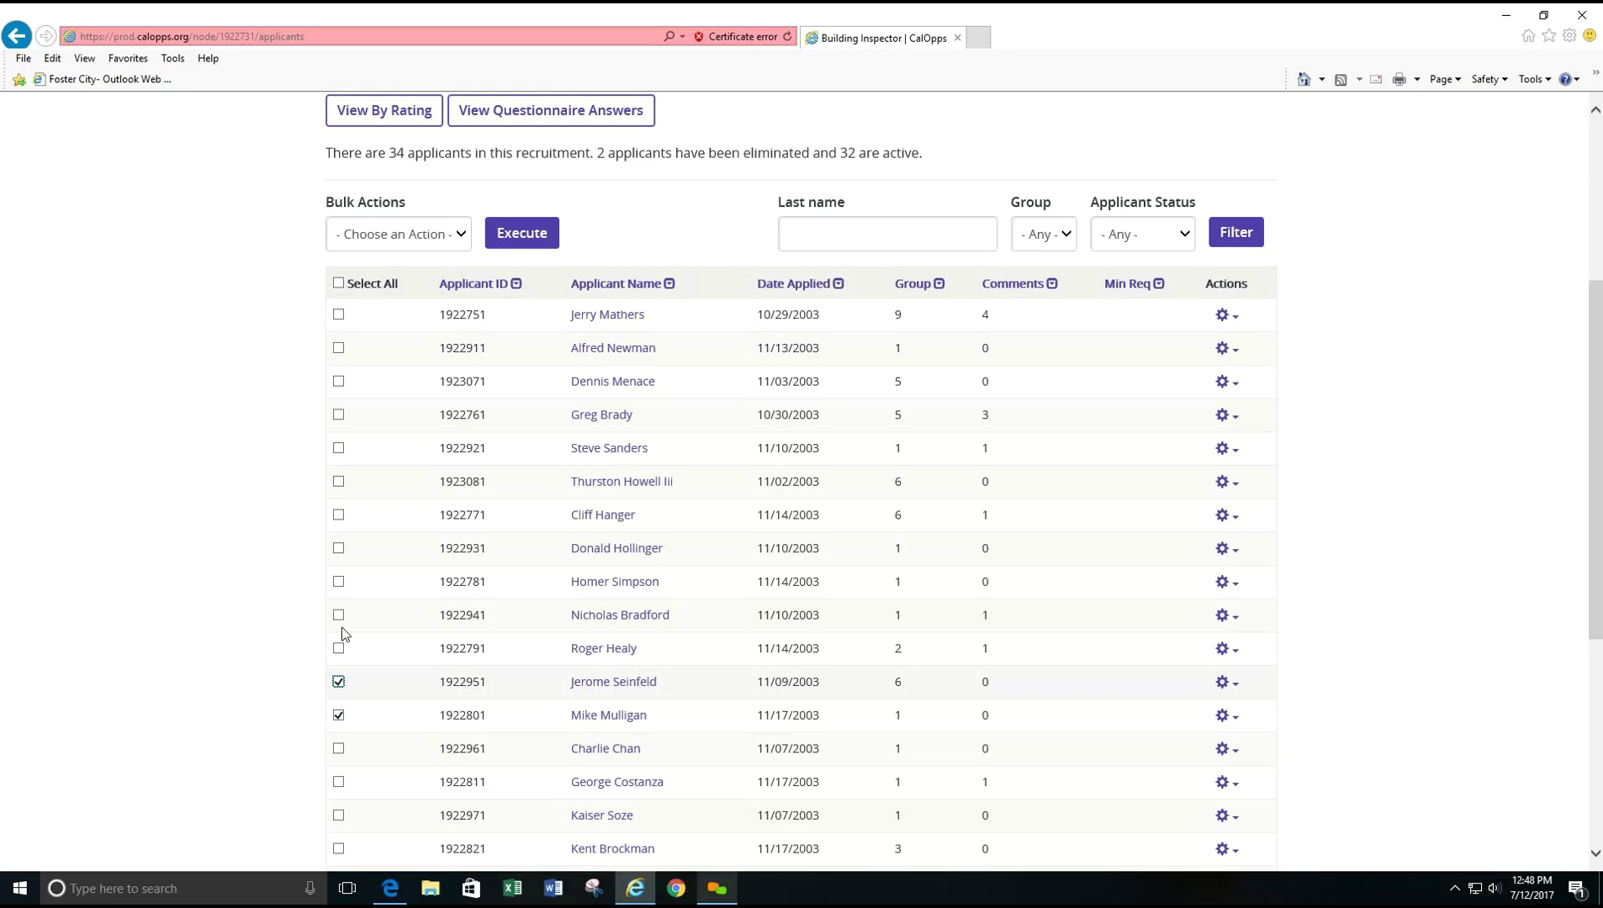
# - Use the group bulk action to put both checked applicants in group 6
pyautogui.click(379, 238)
pyautogui.click(361, 252)
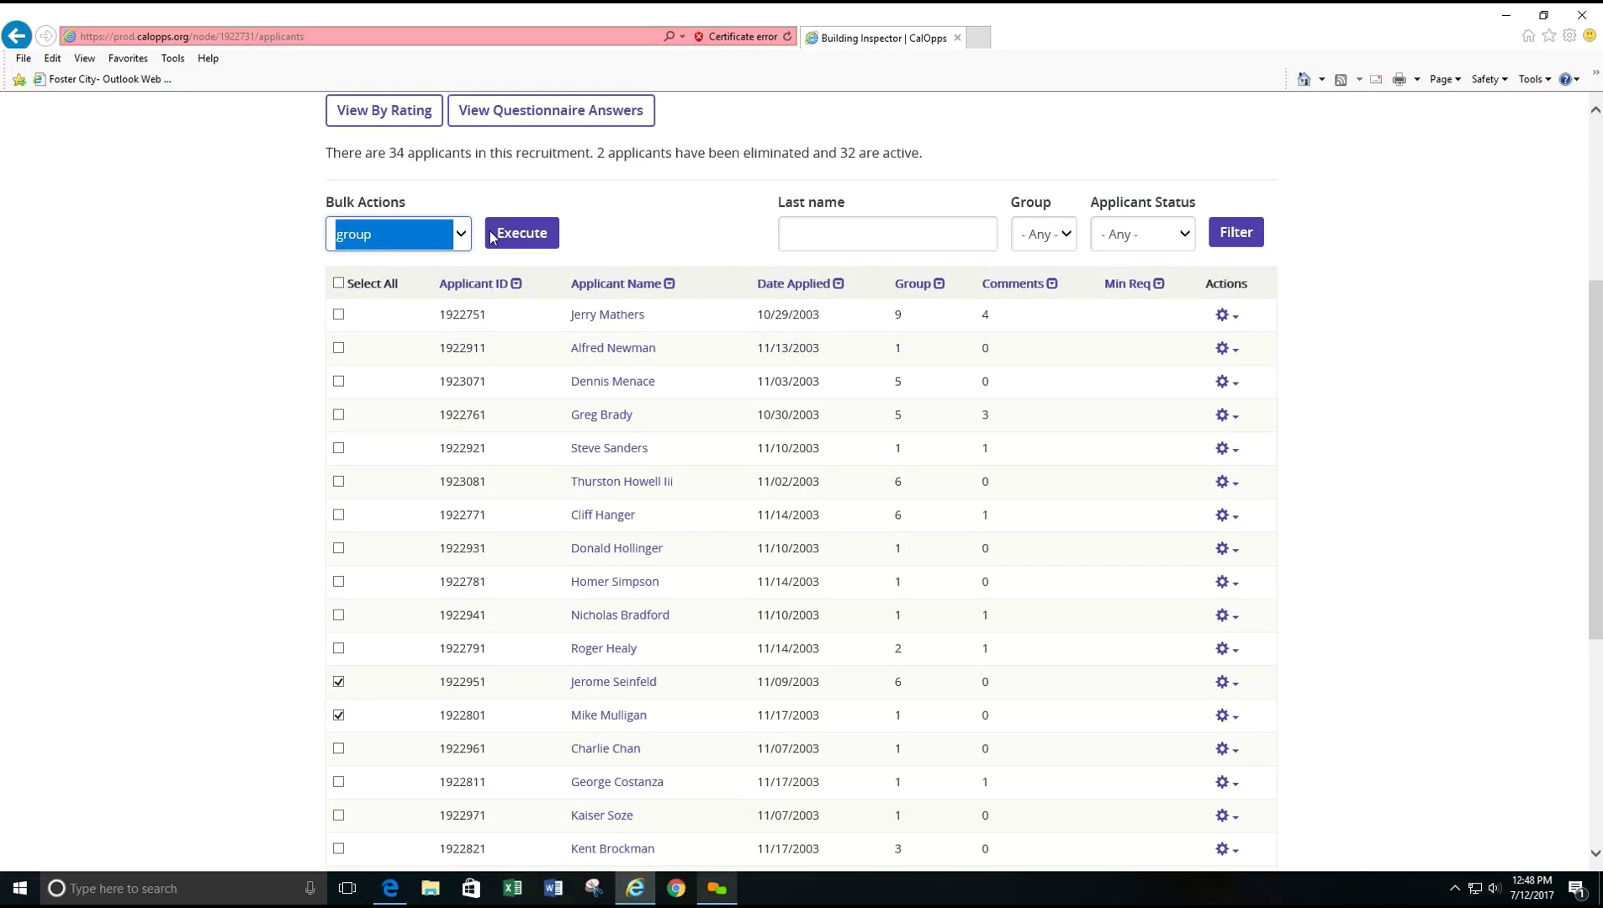
pyautogui.click(522, 235)
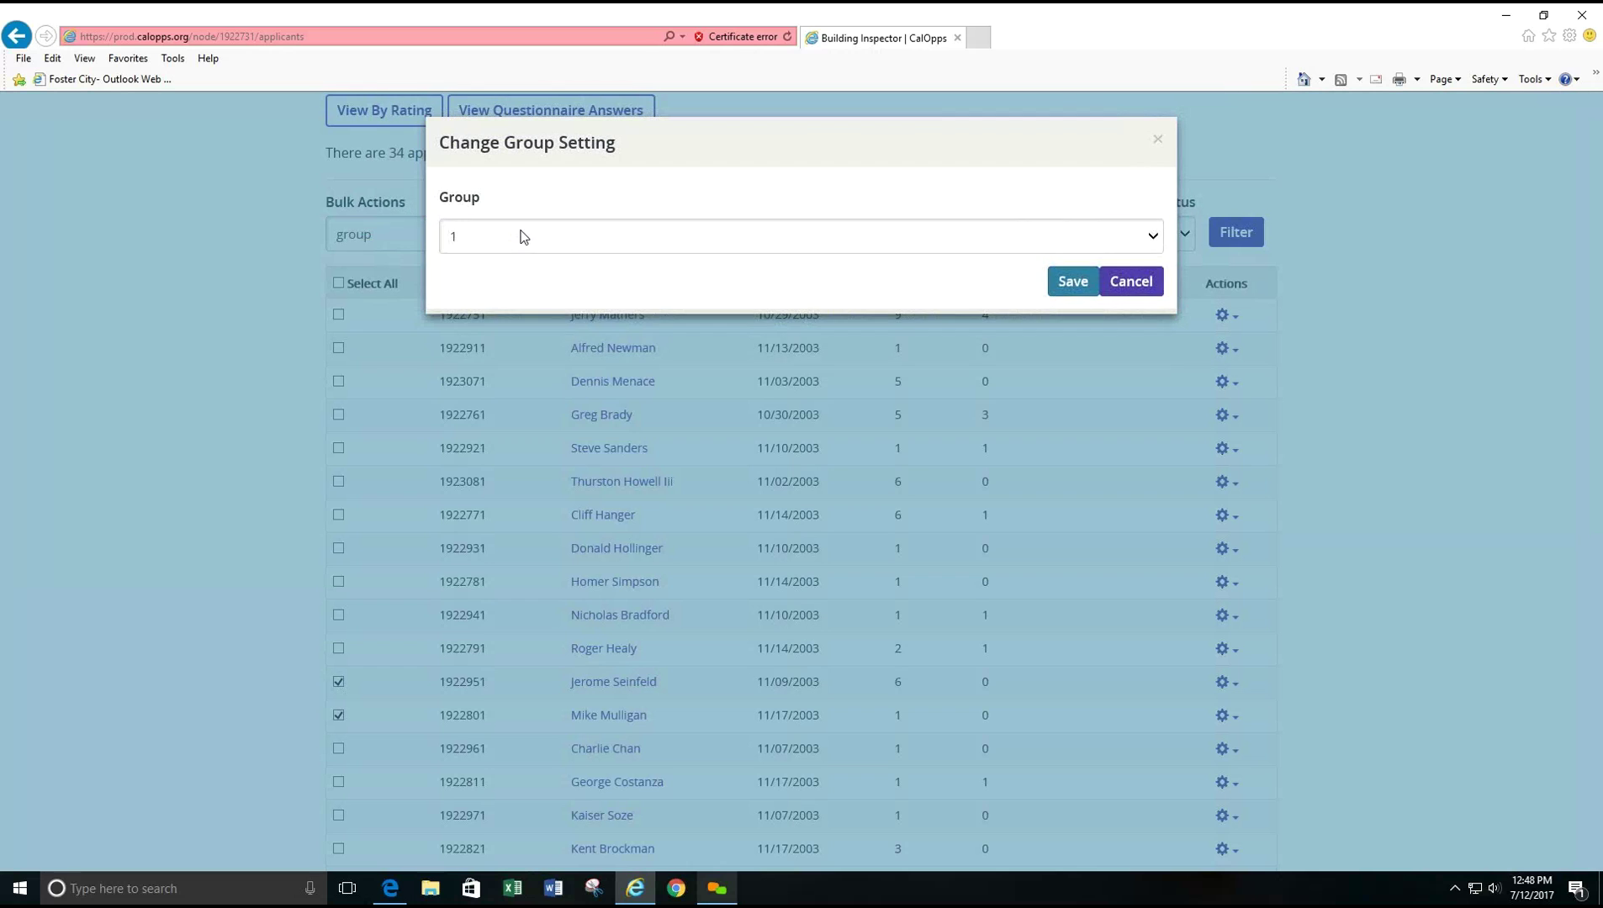
pyautogui.click(520, 236)
pyautogui.click(510, 326)
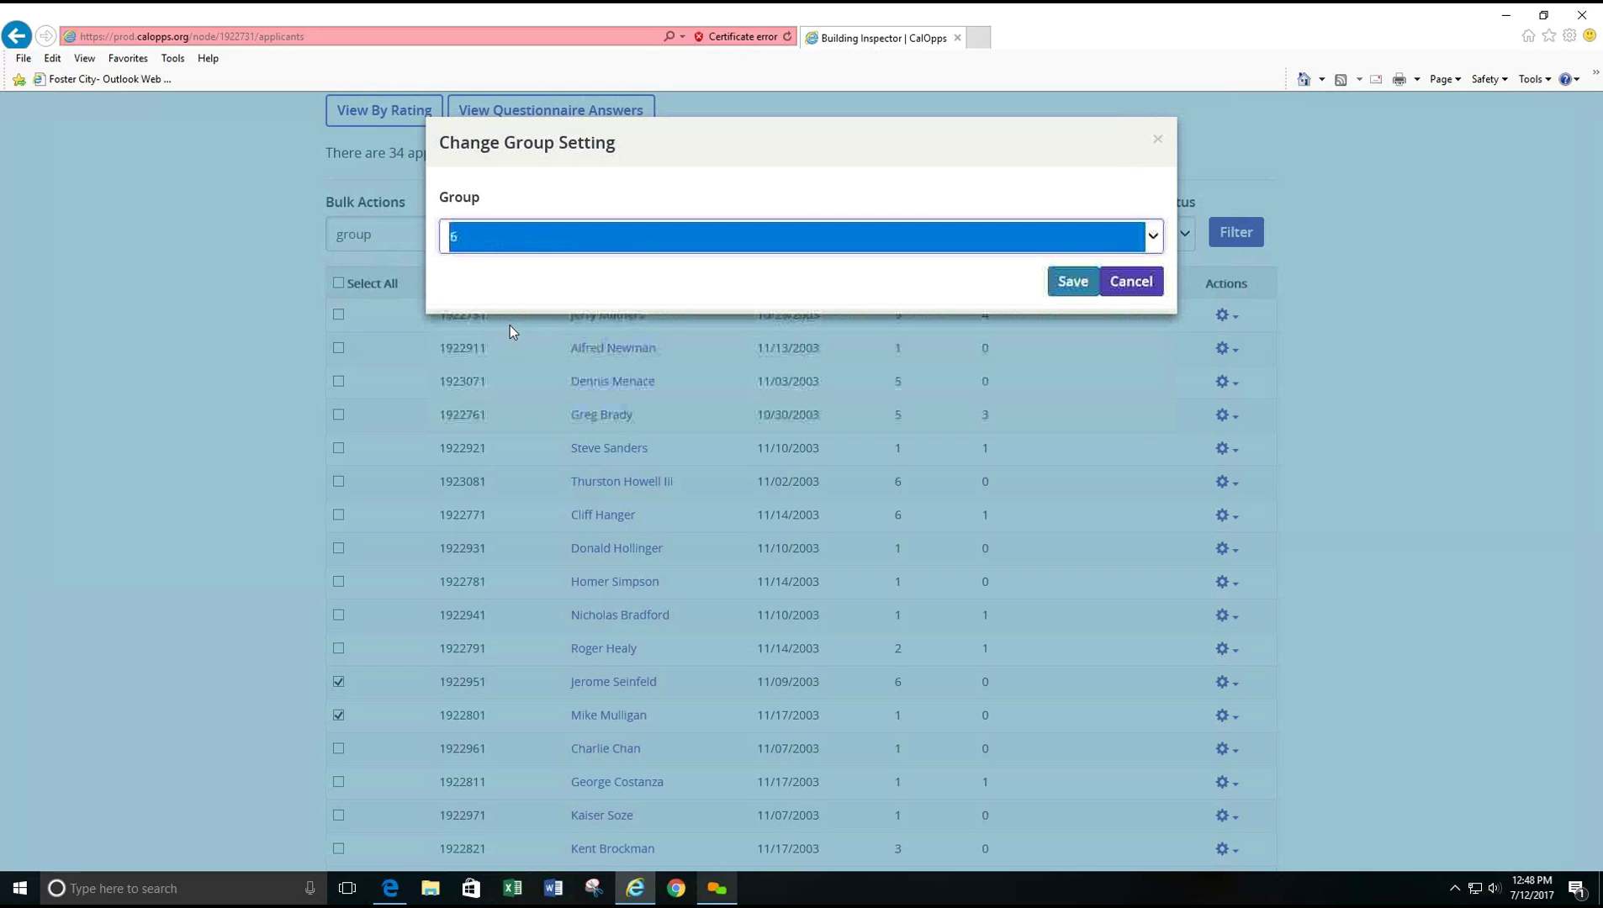
pyautogui.click(1073, 283)
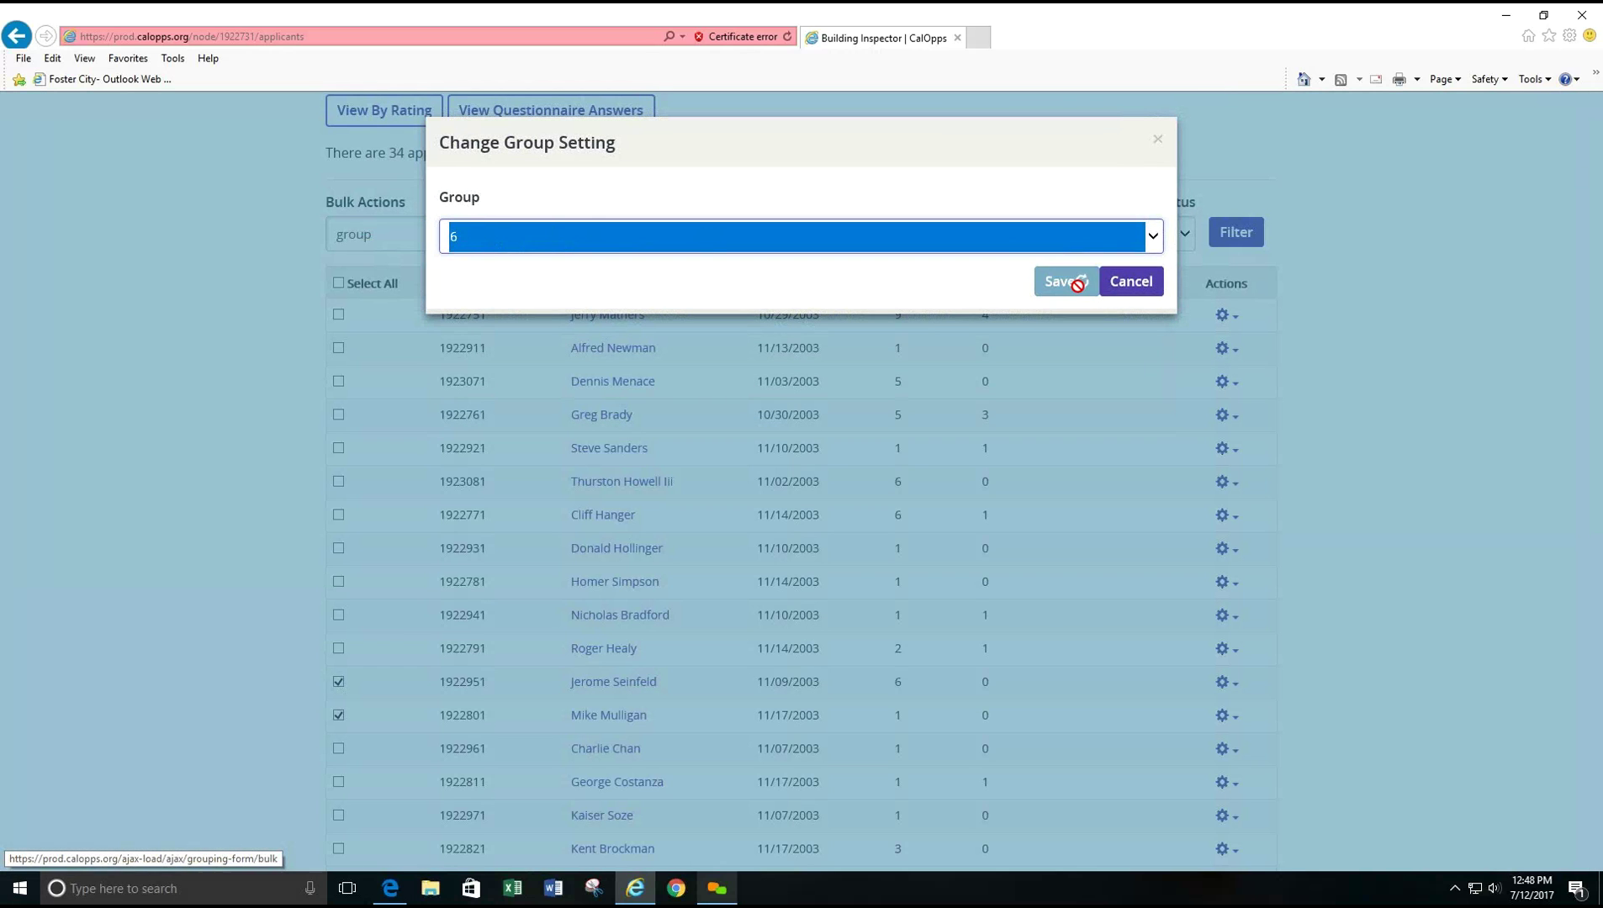
pyautogui.scroll(-6, 751, 531)
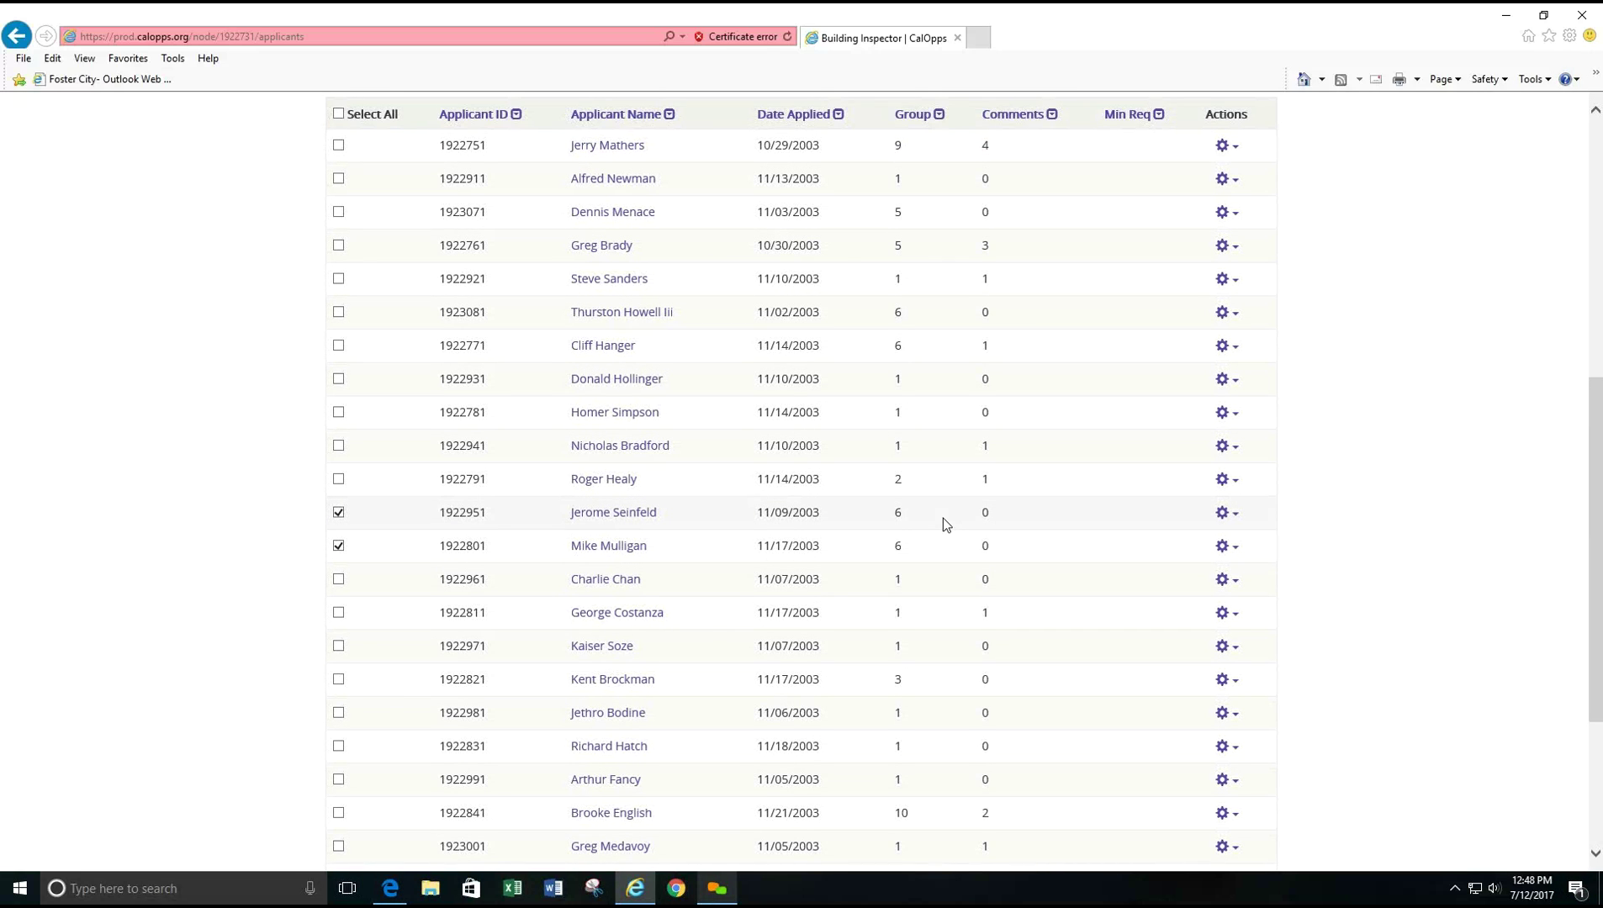
pyautogui.scroll(3, 258, 326)
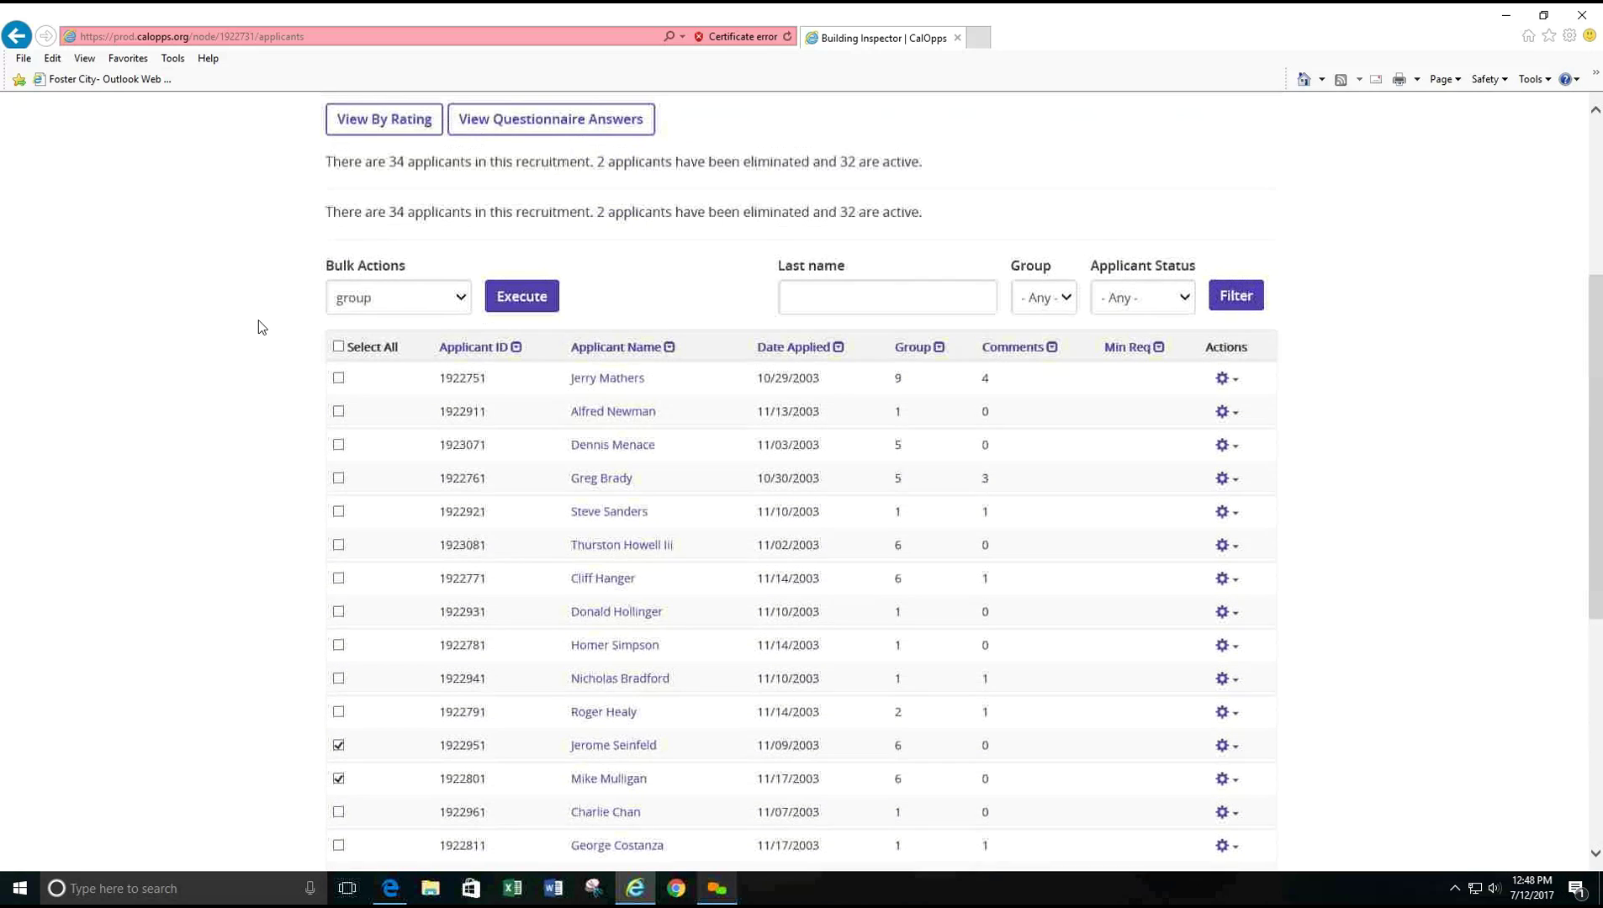
# - Give the two checked applicants a rating of 8 with the rate bulk action
pyautogui.click(353, 300)
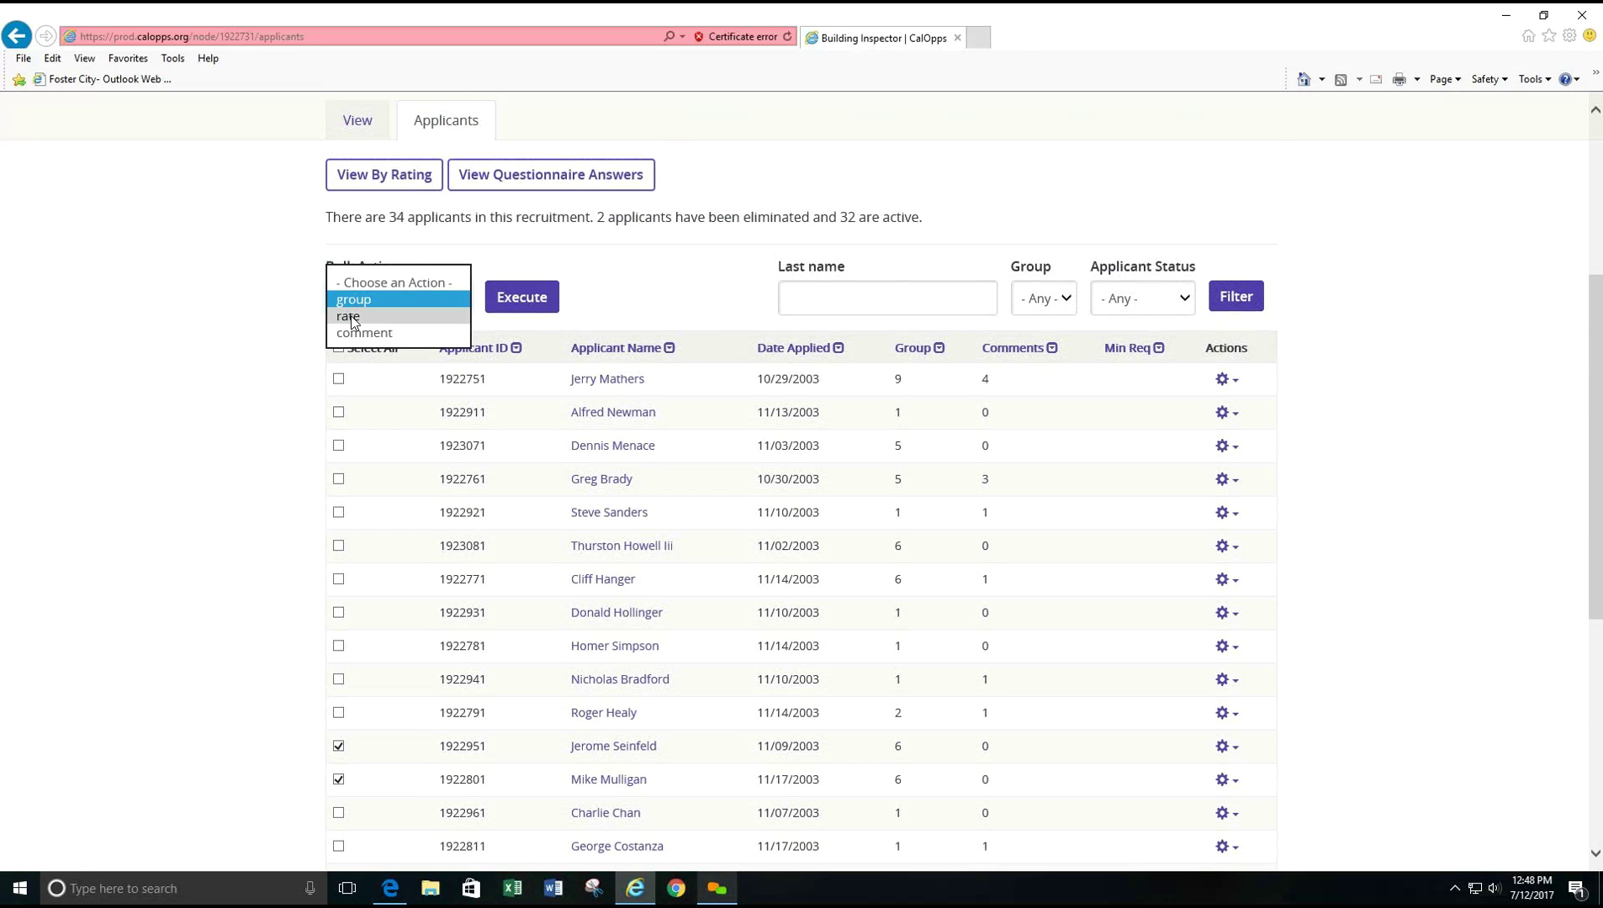
pyautogui.click(351, 317)
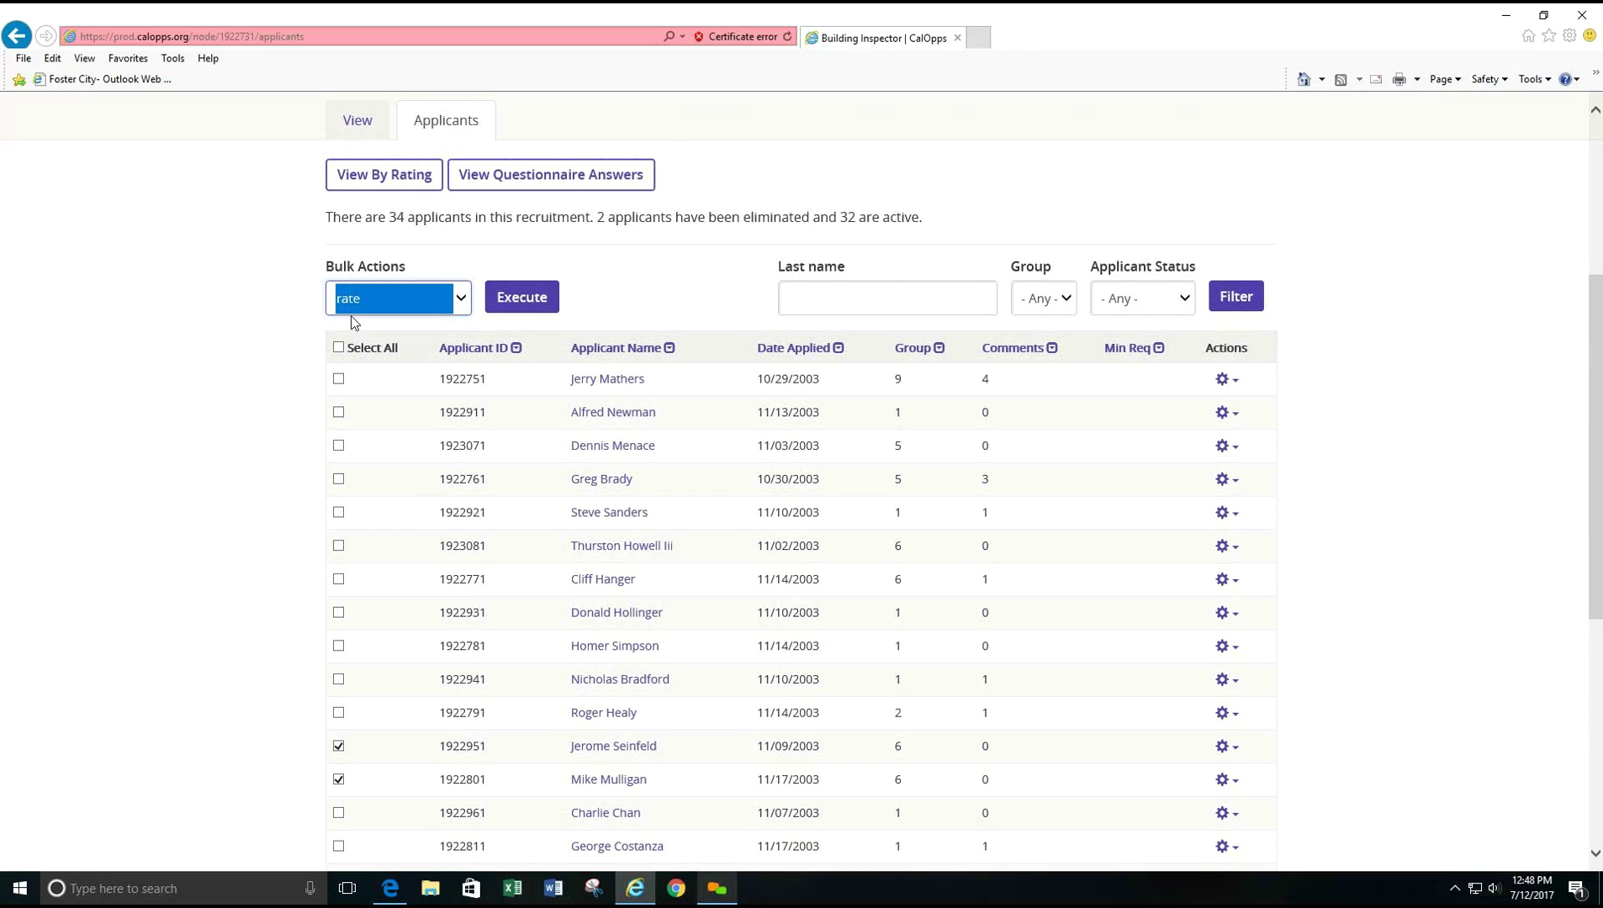
pyautogui.click(510, 300)
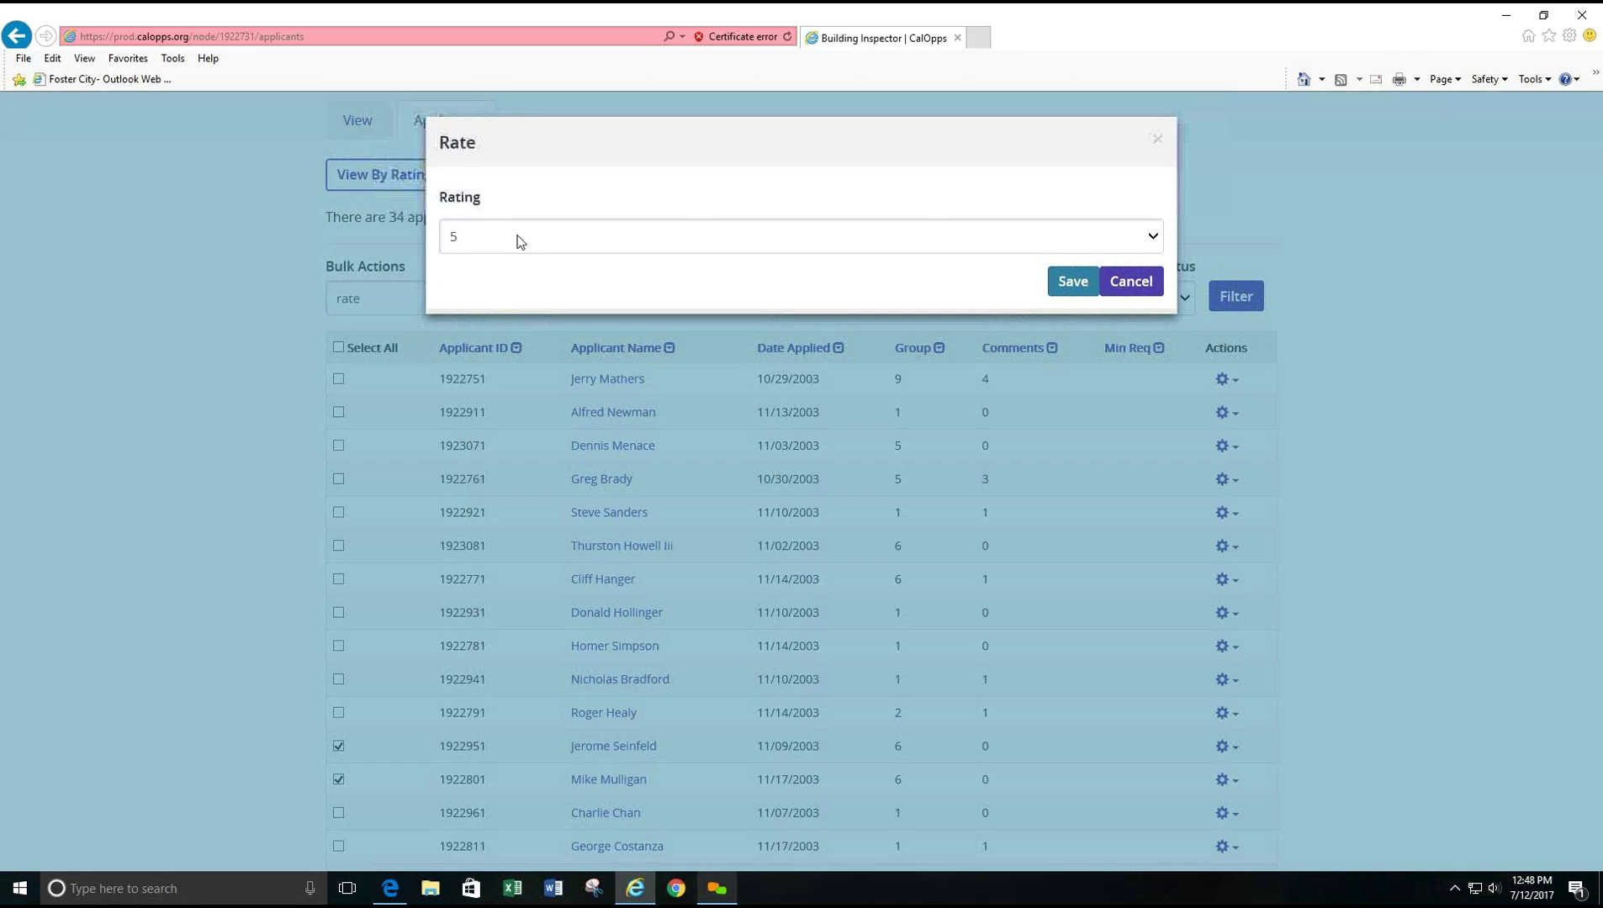
pyautogui.click(520, 242)
pyautogui.click(504, 287)
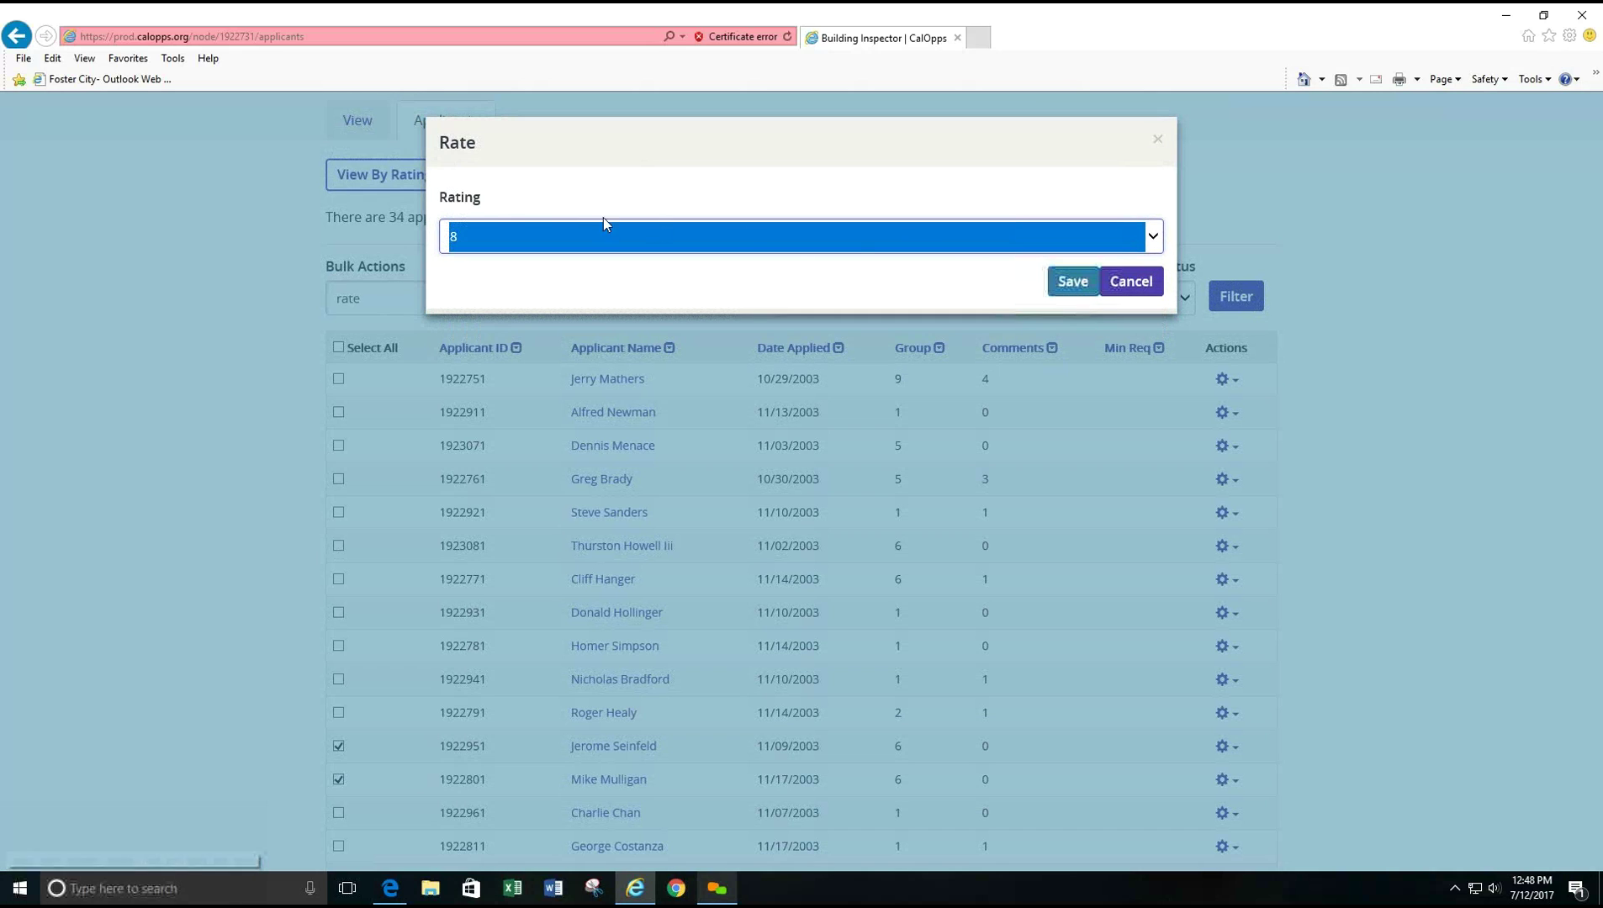
pyautogui.click(1072, 285)
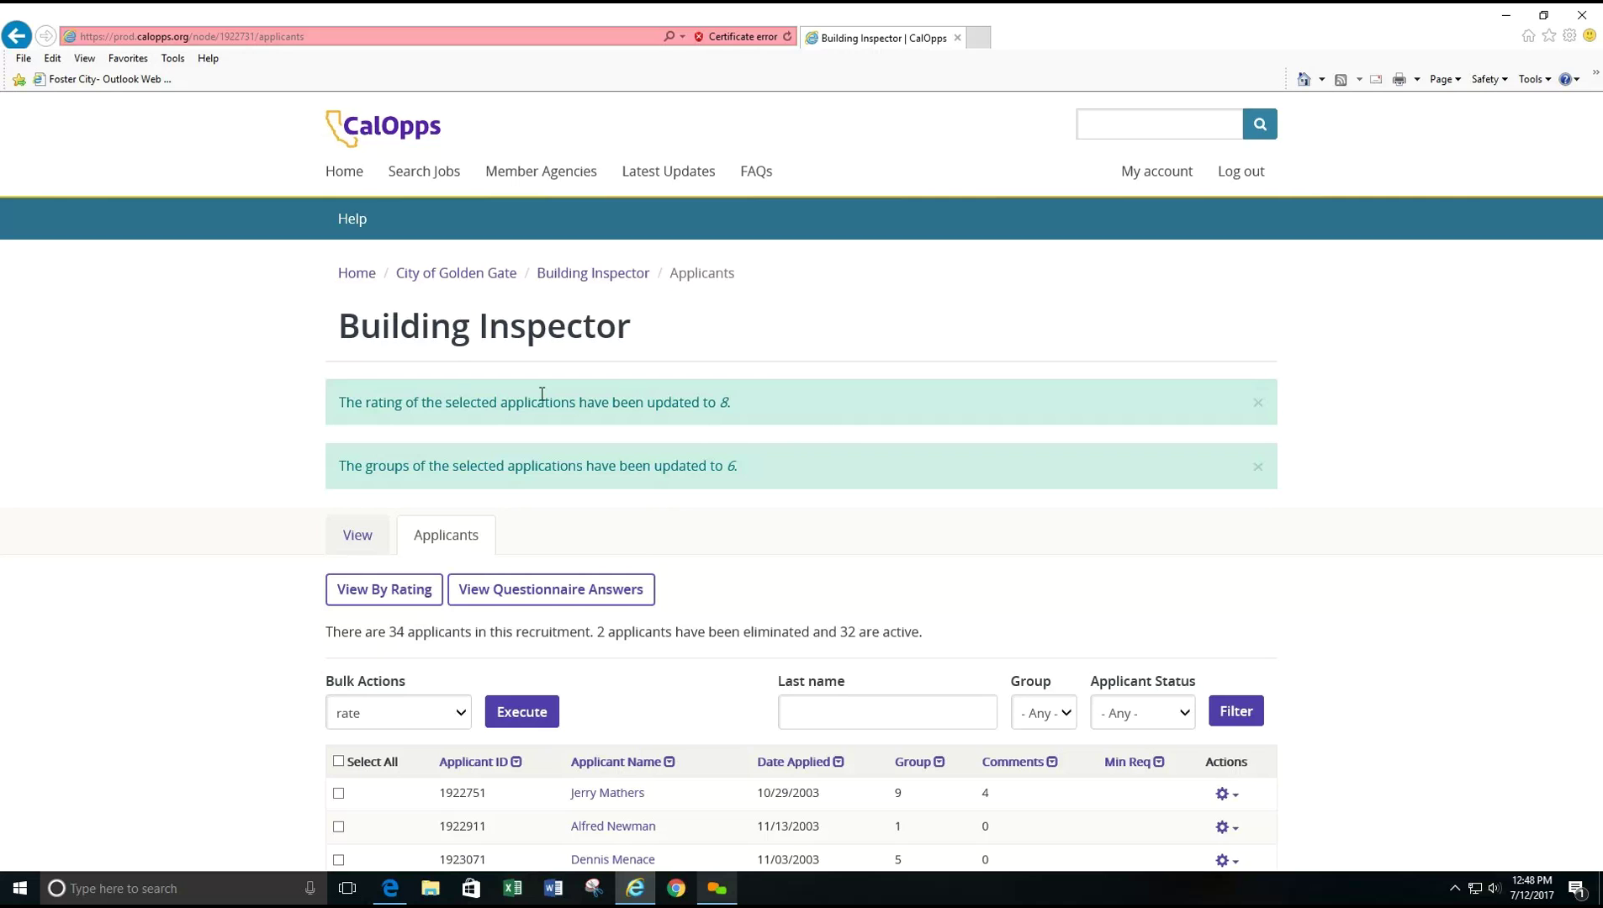
# - Close the rating-updated and groups-updated-to-6 confirmation messages
pyautogui.click(1261, 405)
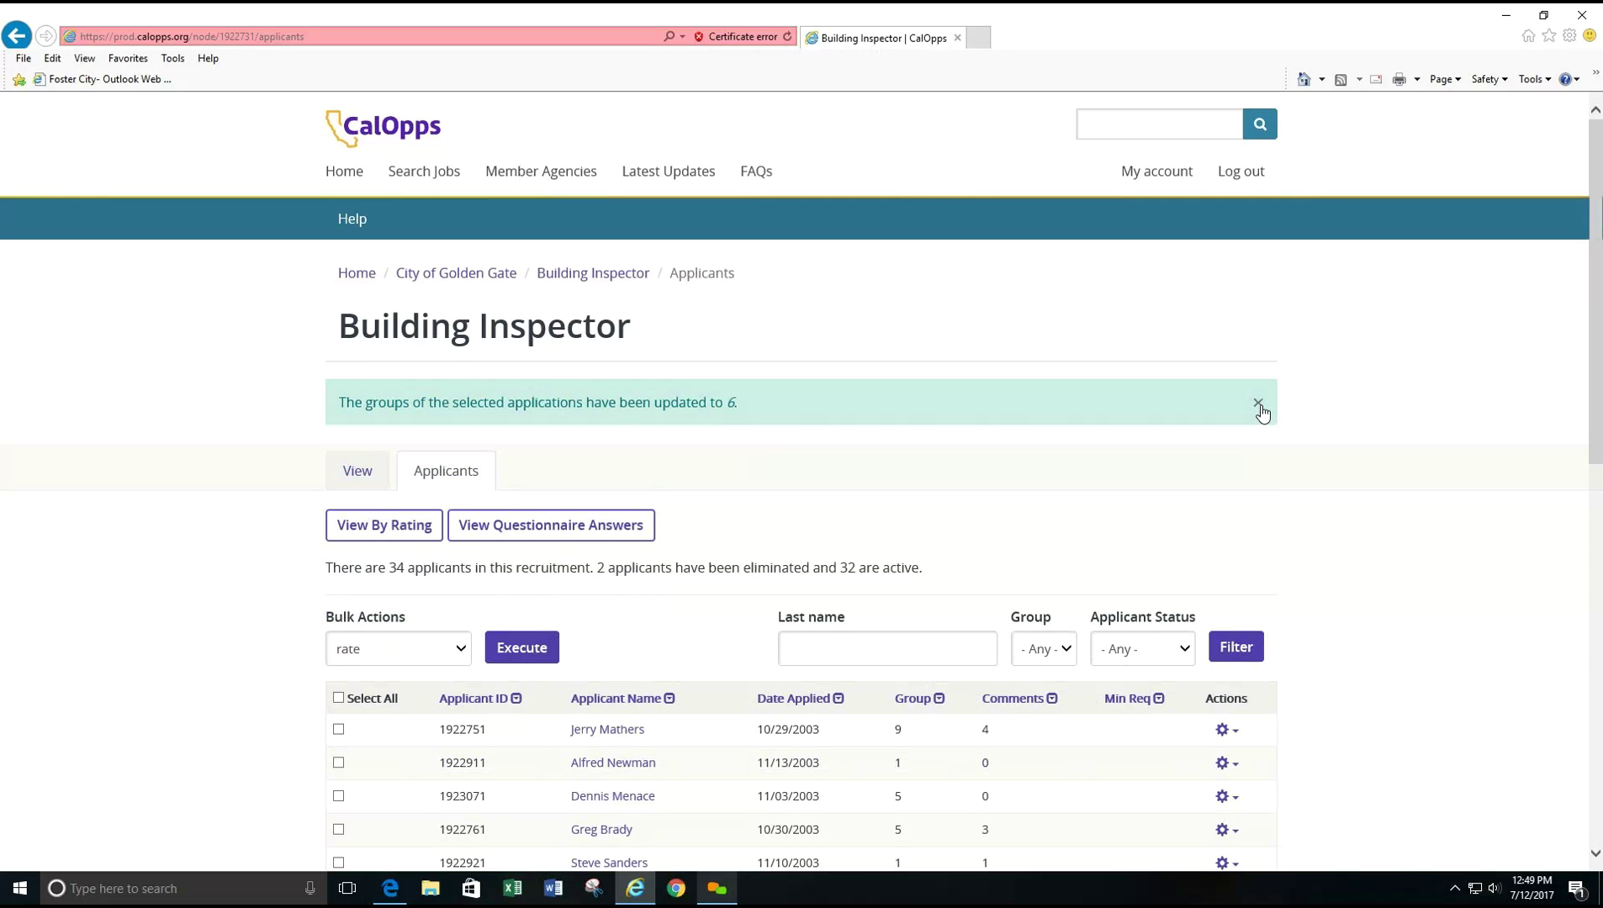
pyautogui.click(1259, 404)
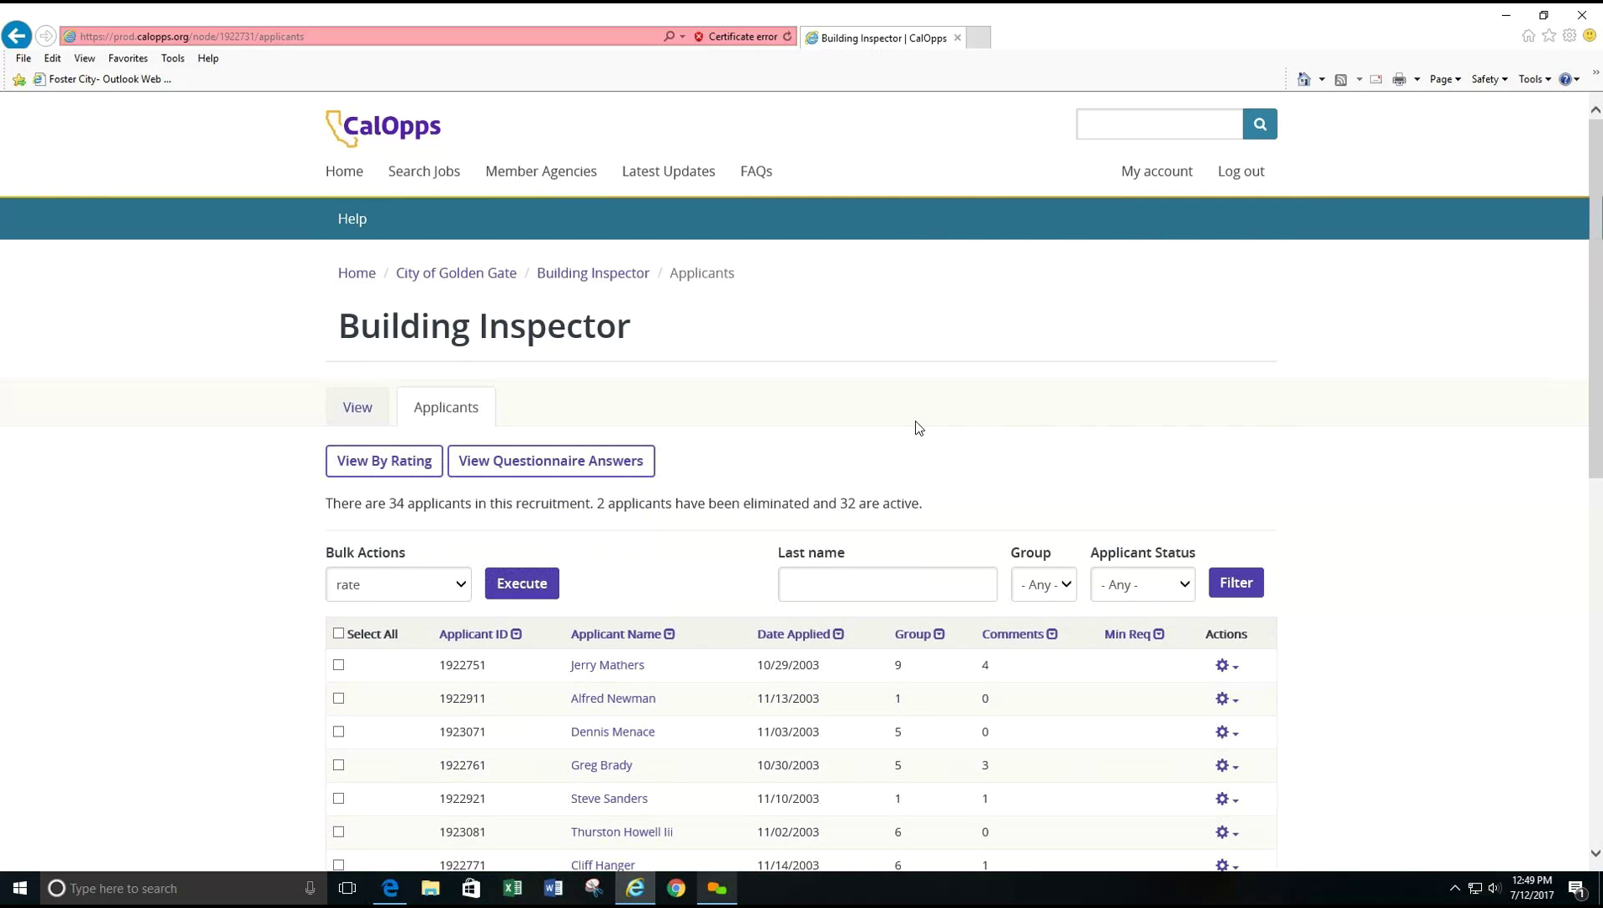
pyautogui.scroll(-1, 919, 428)
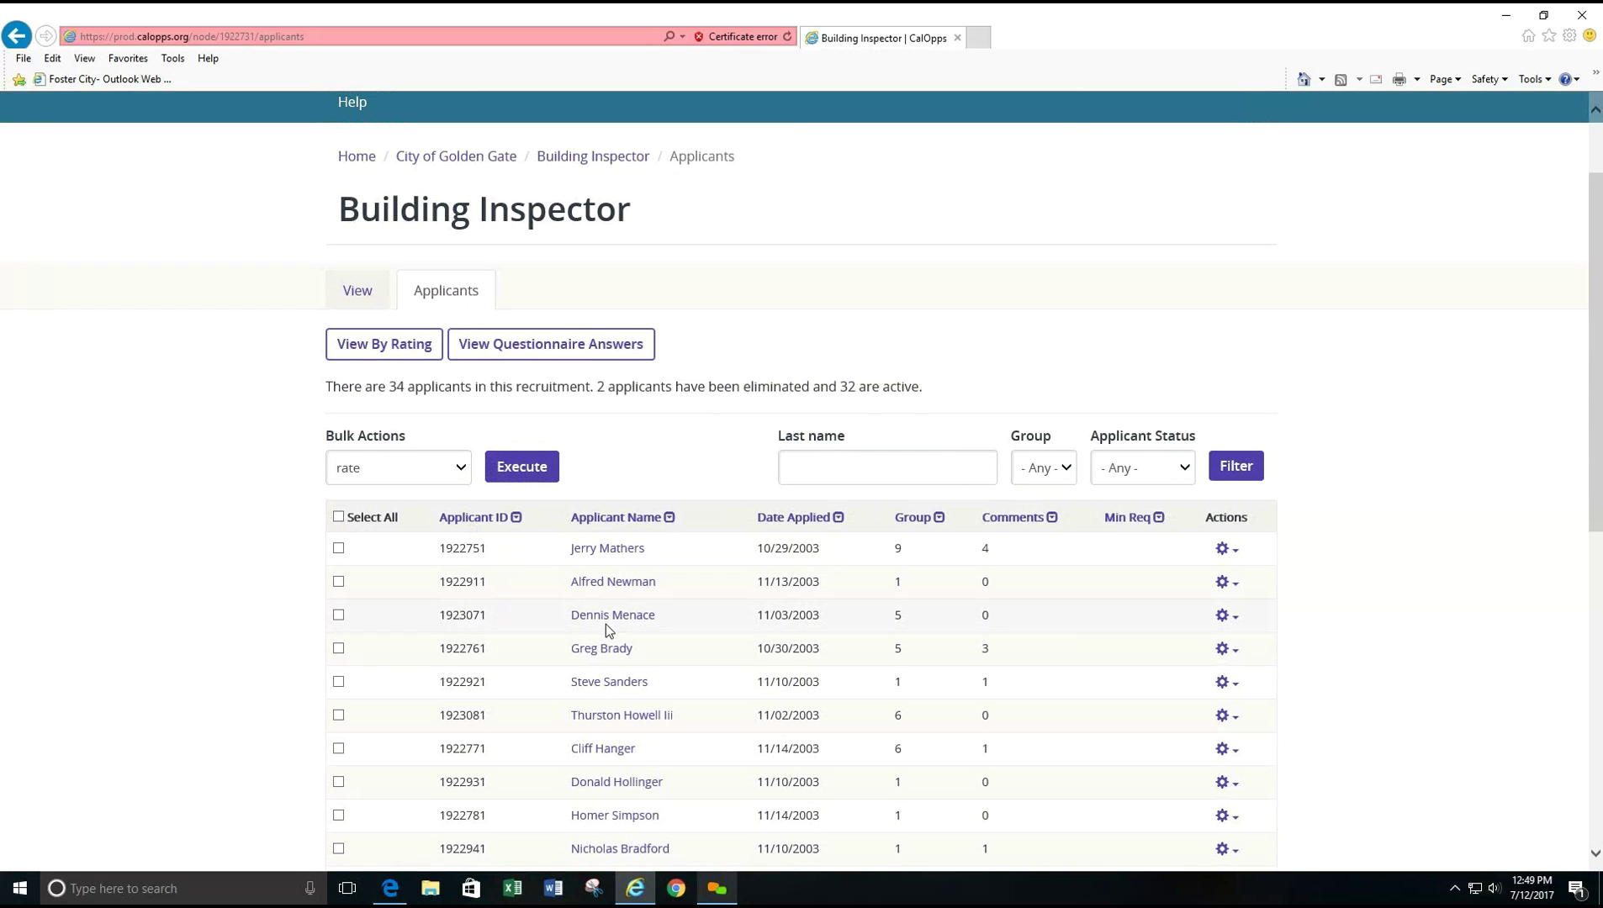
pyautogui.click(380, 354)
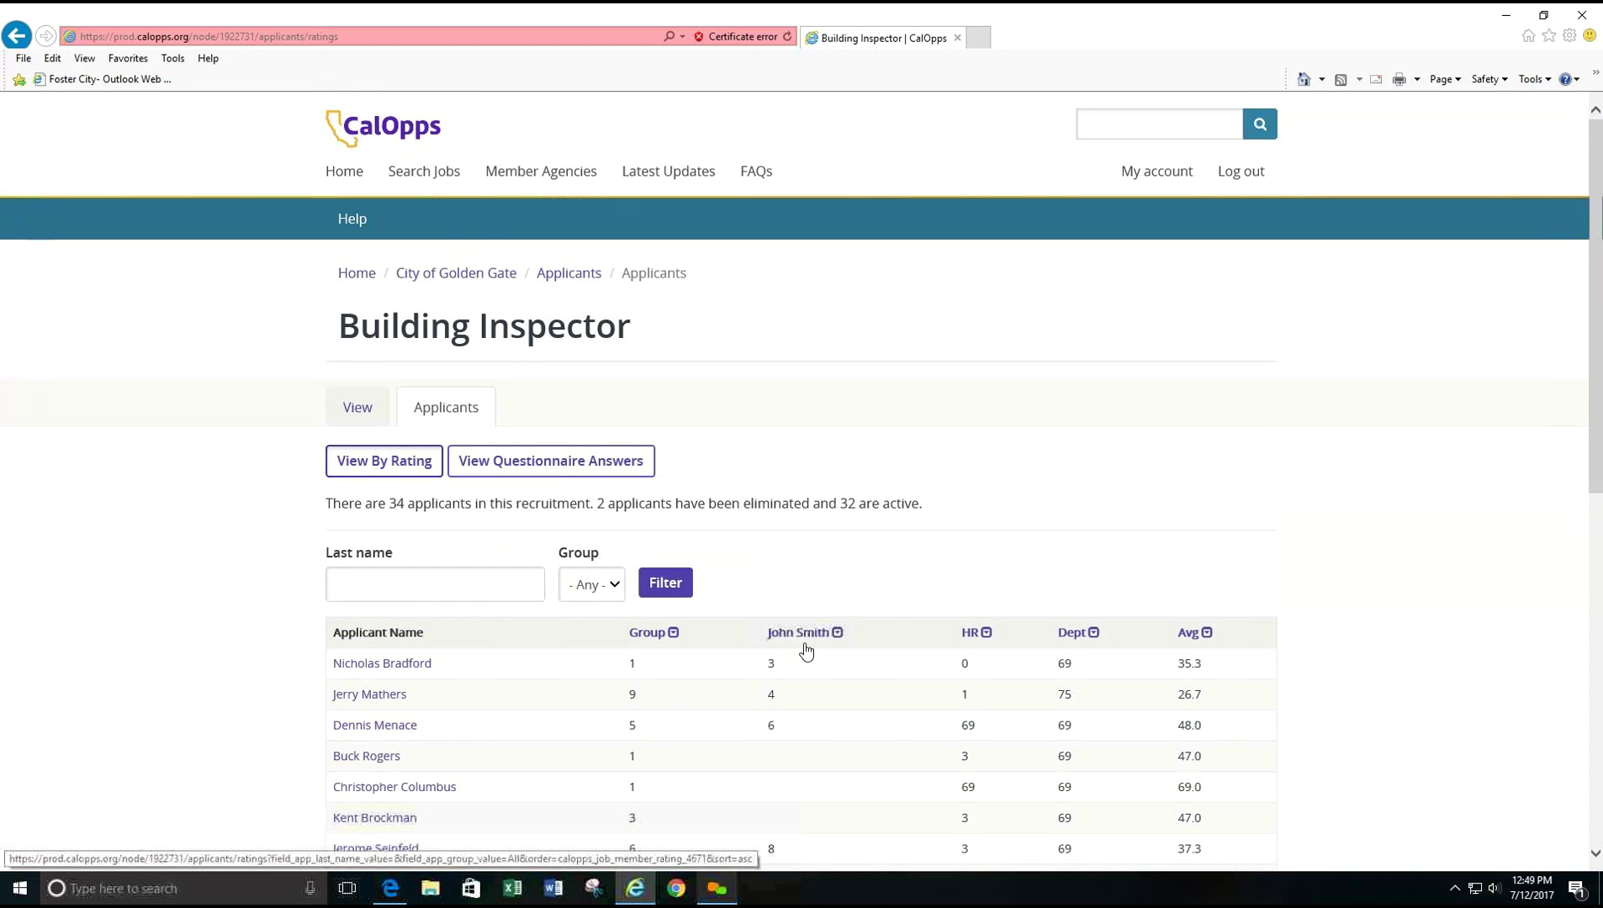
pyautogui.scroll(-3, 816, 670)
pyautogui.scroll(-4, 814, 670)
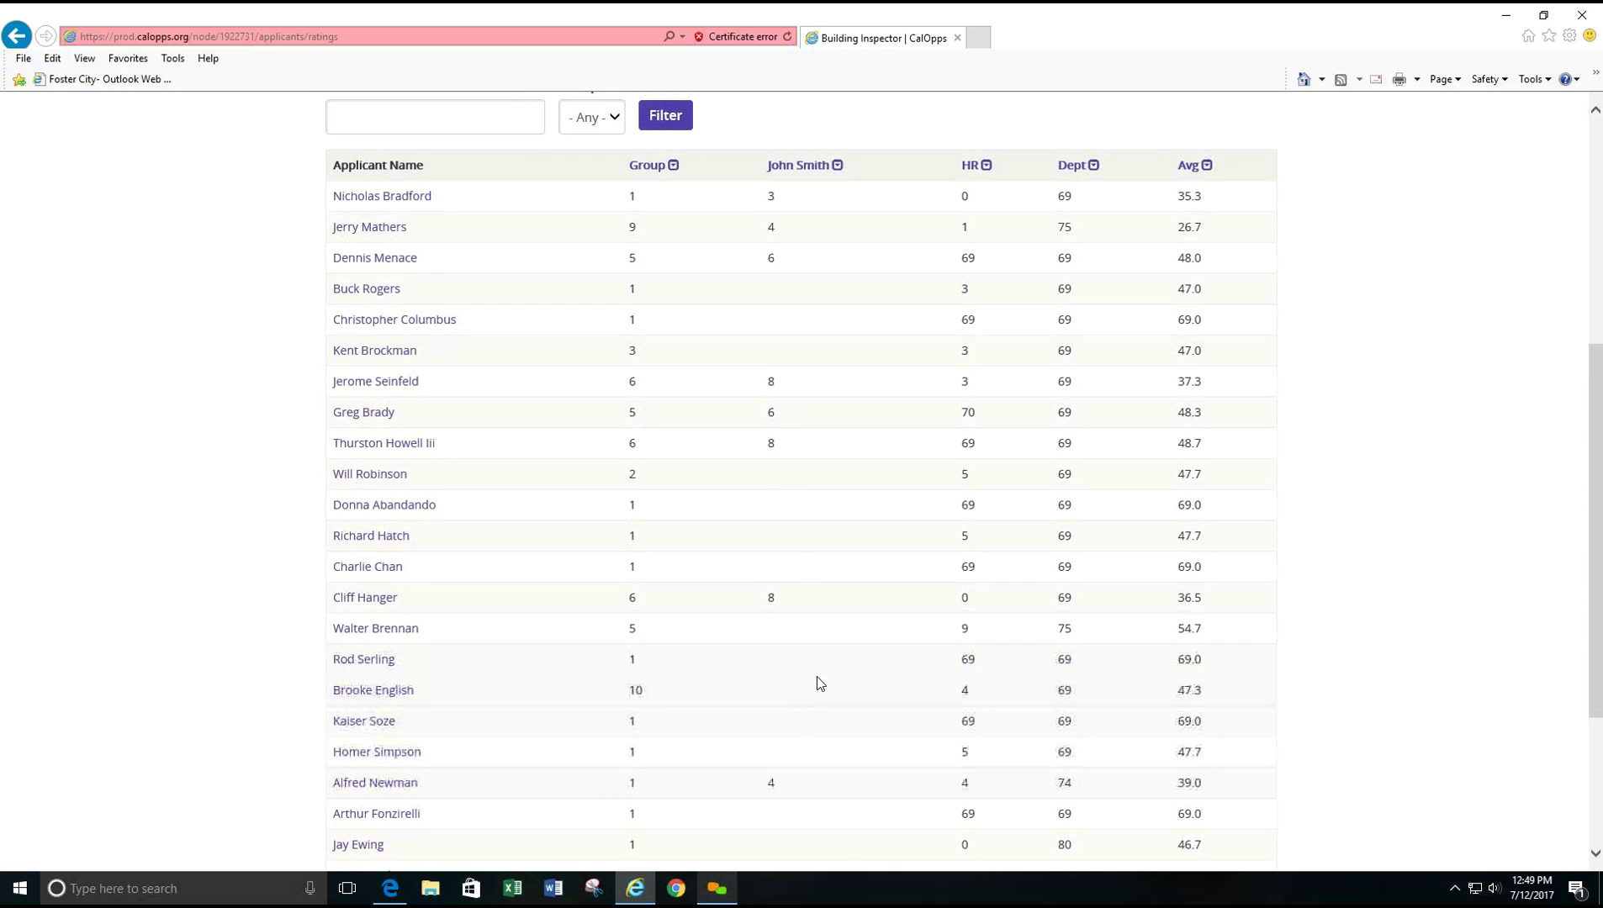
pyautogui.scroll(3, 818, 683)
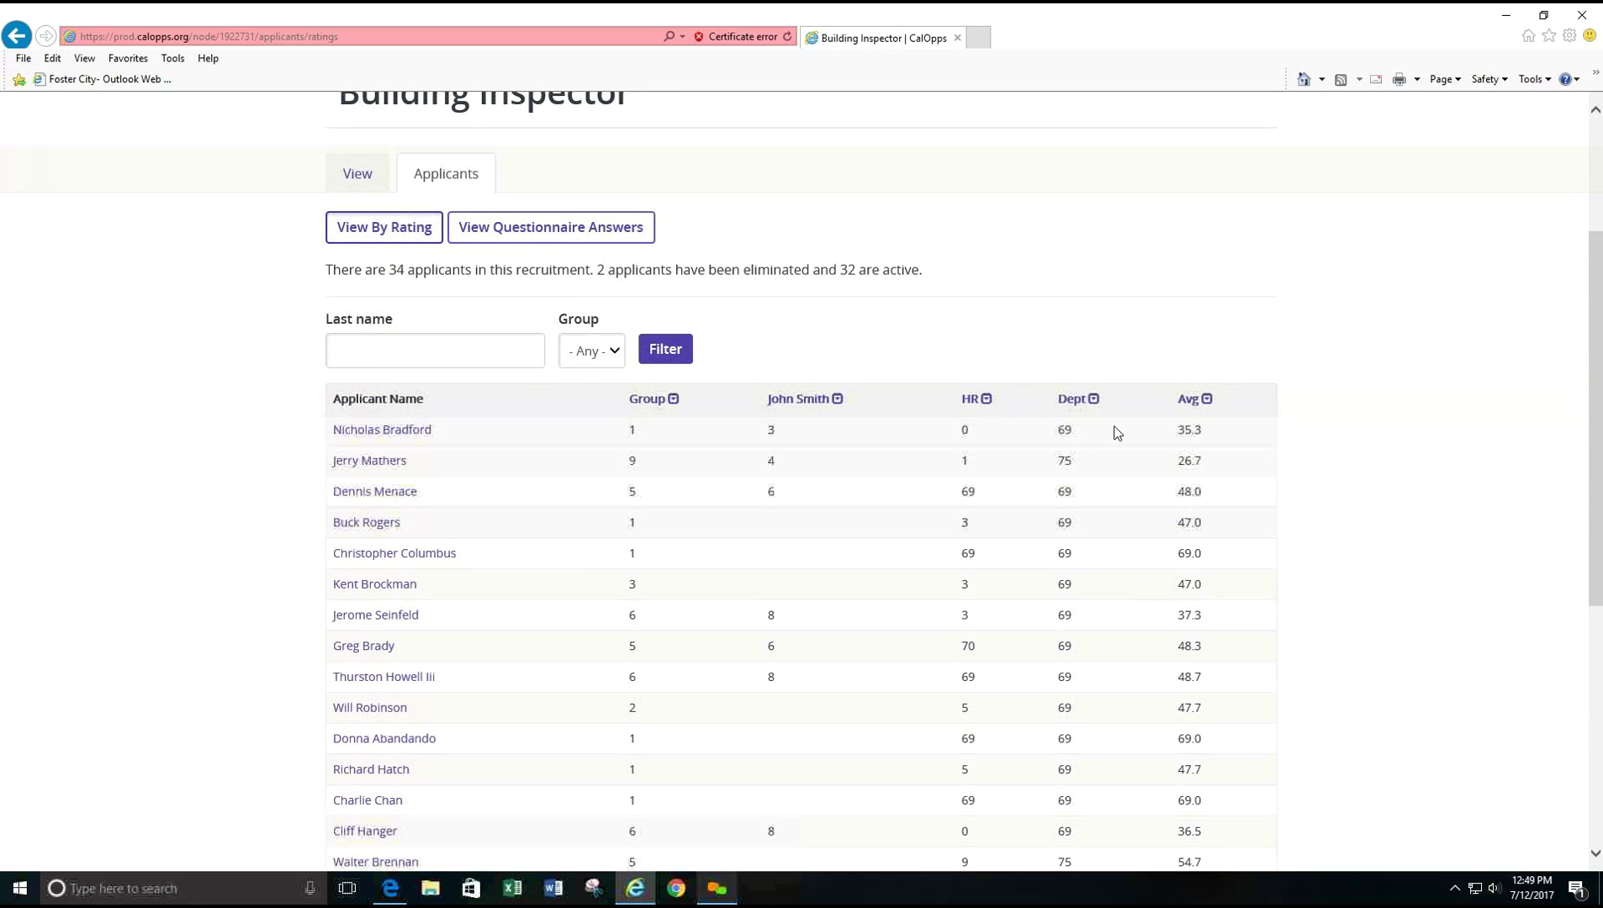
pyautogui.scroll(3, 801, 650)
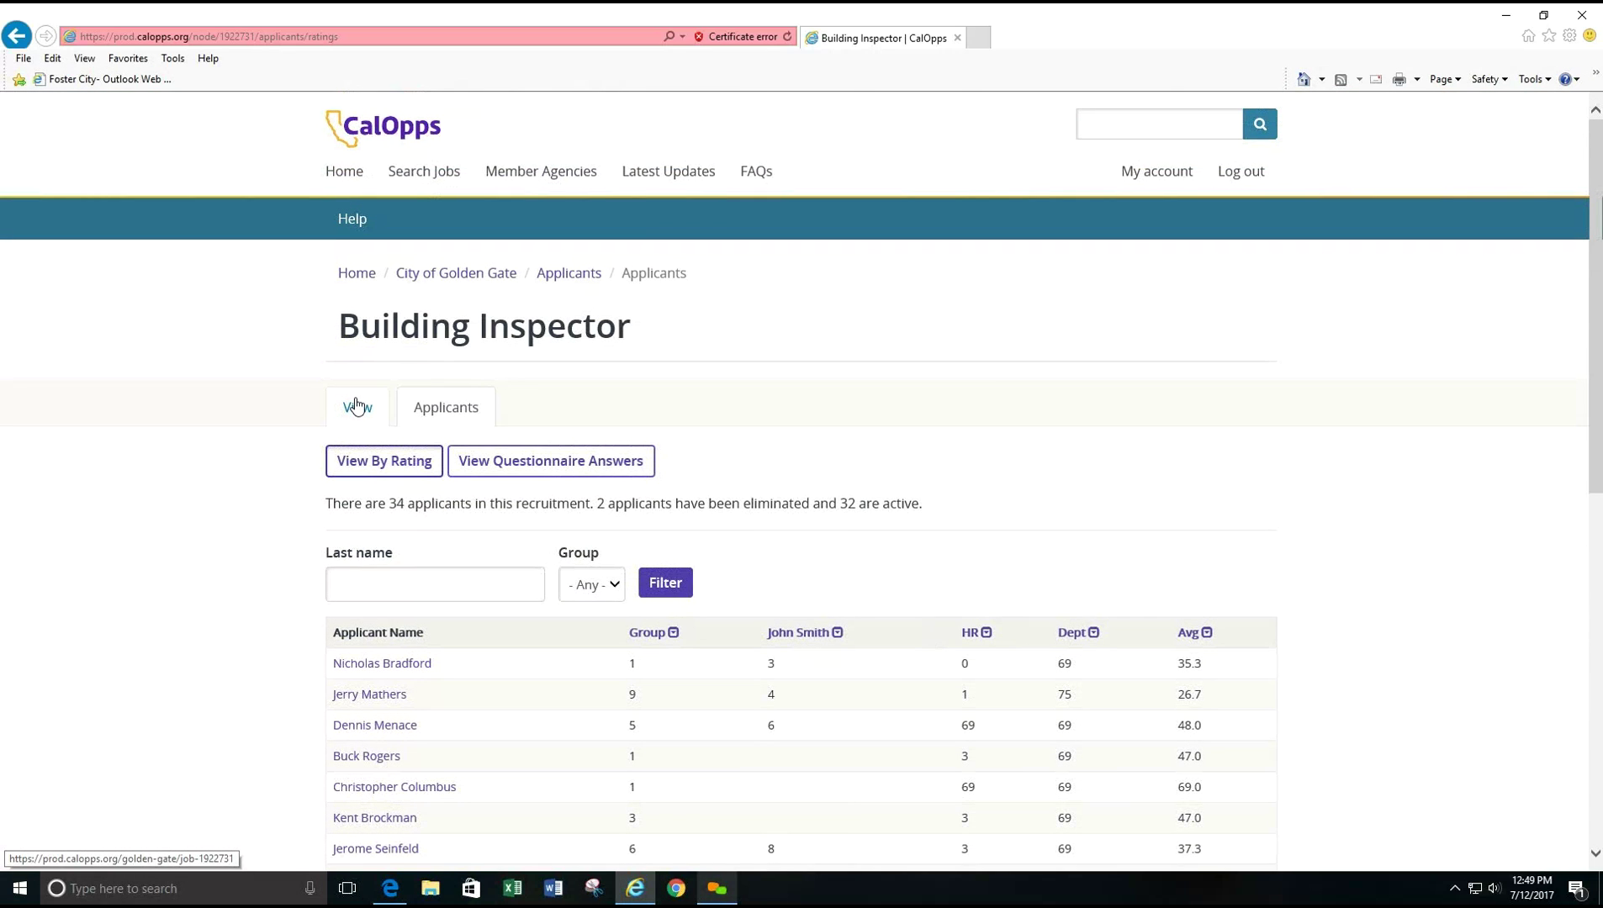
pyautogui.click(458, 412)
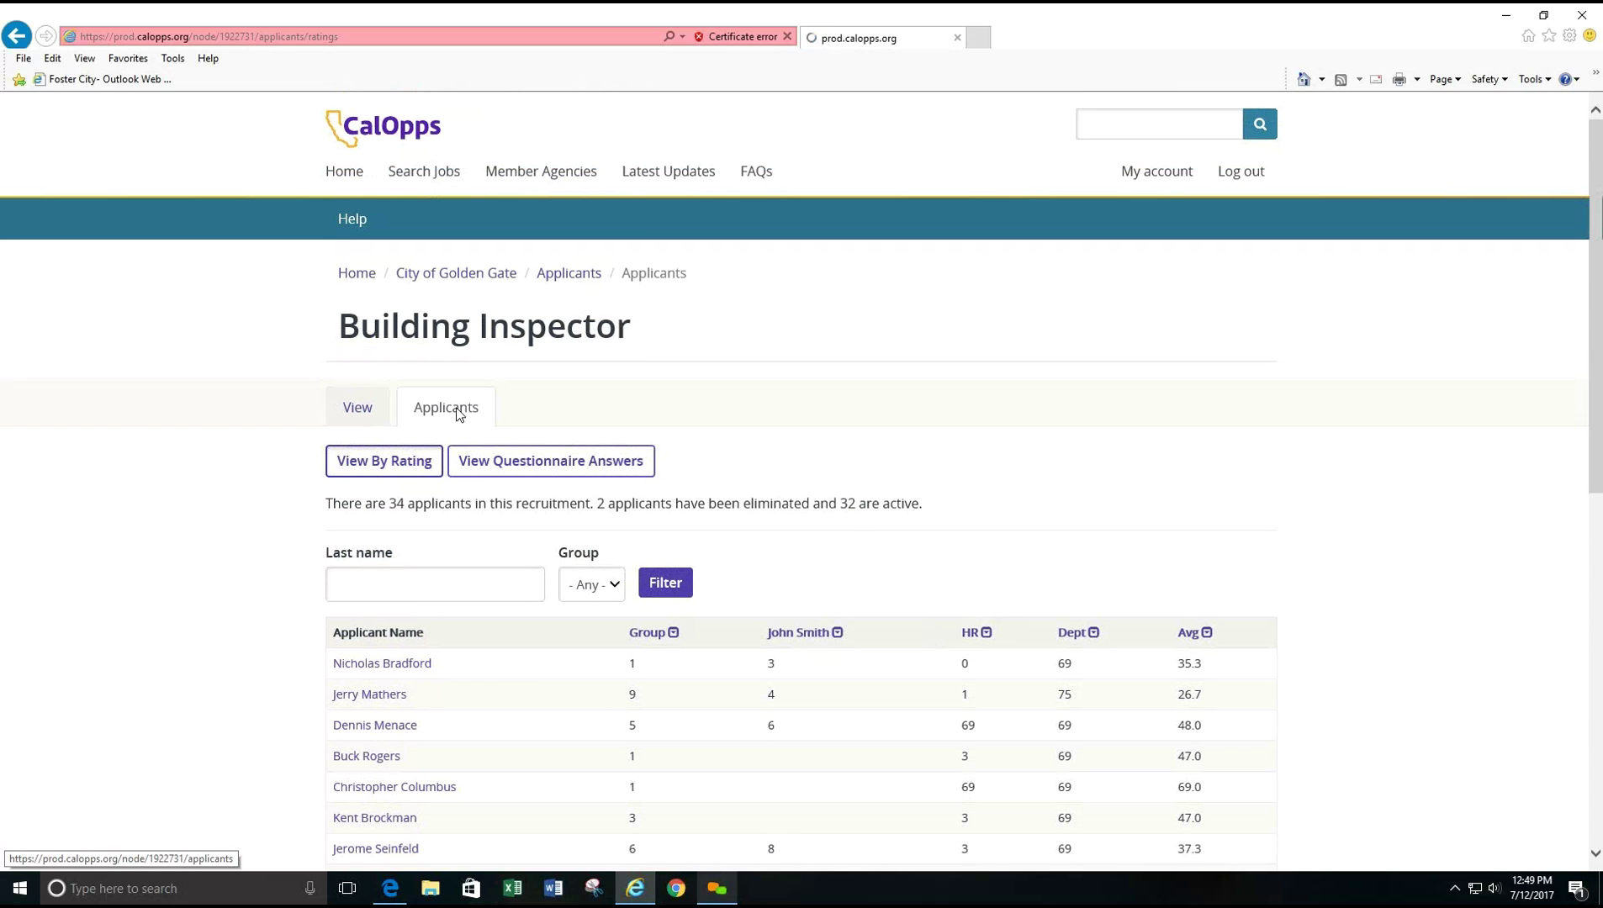
pyautogui.scroll(-1, 740, 540)
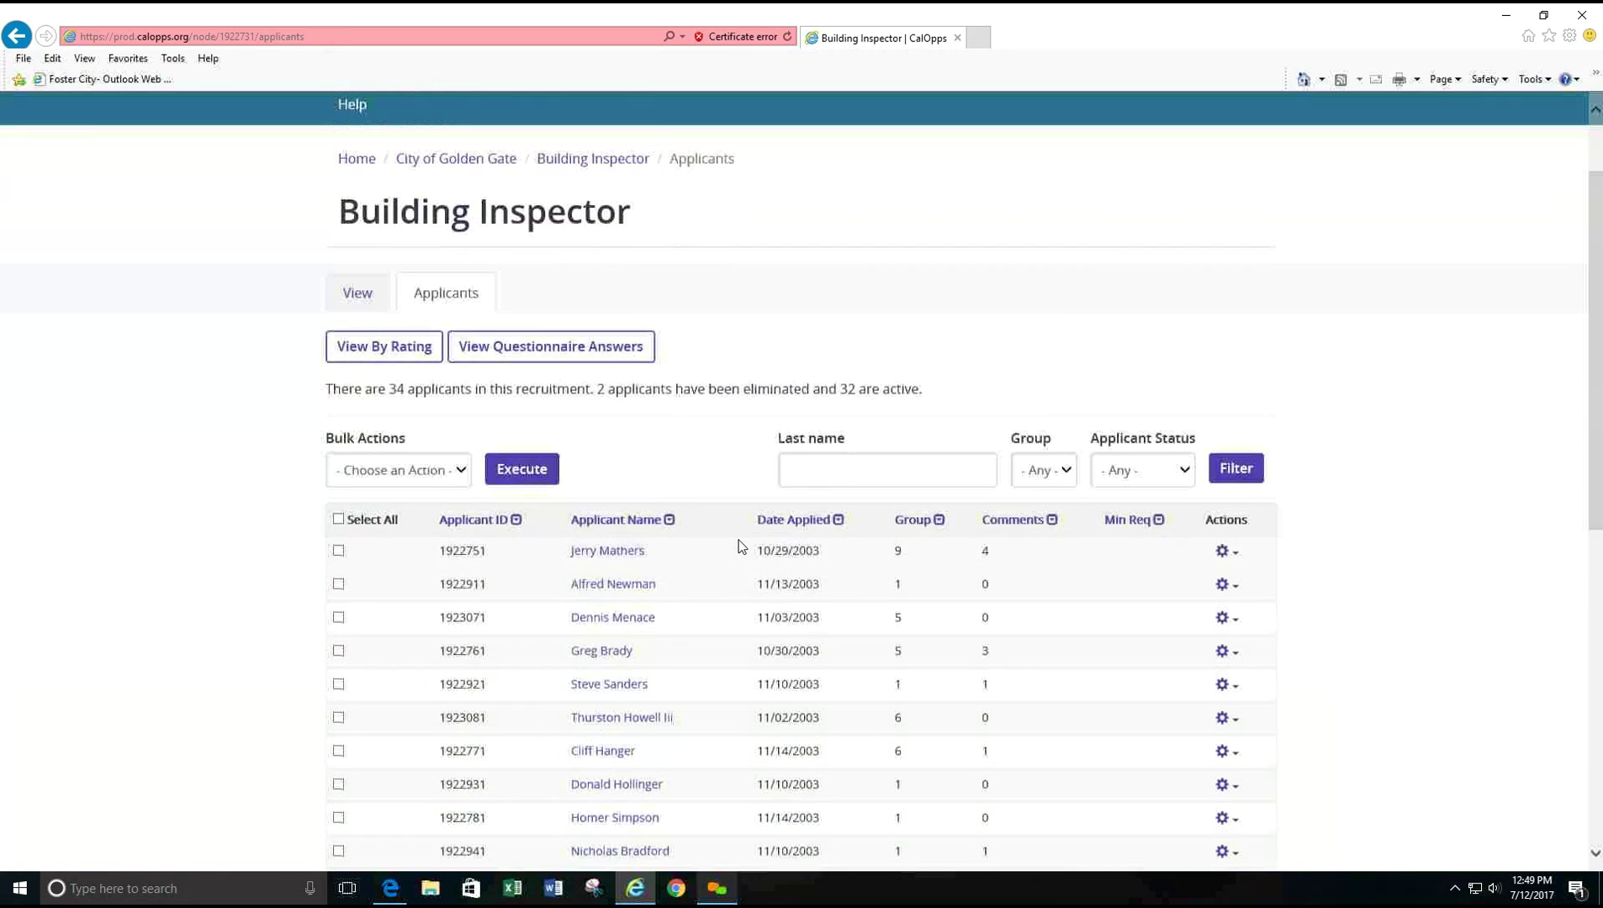
pyautogui.scroll(-1, 739, 540)
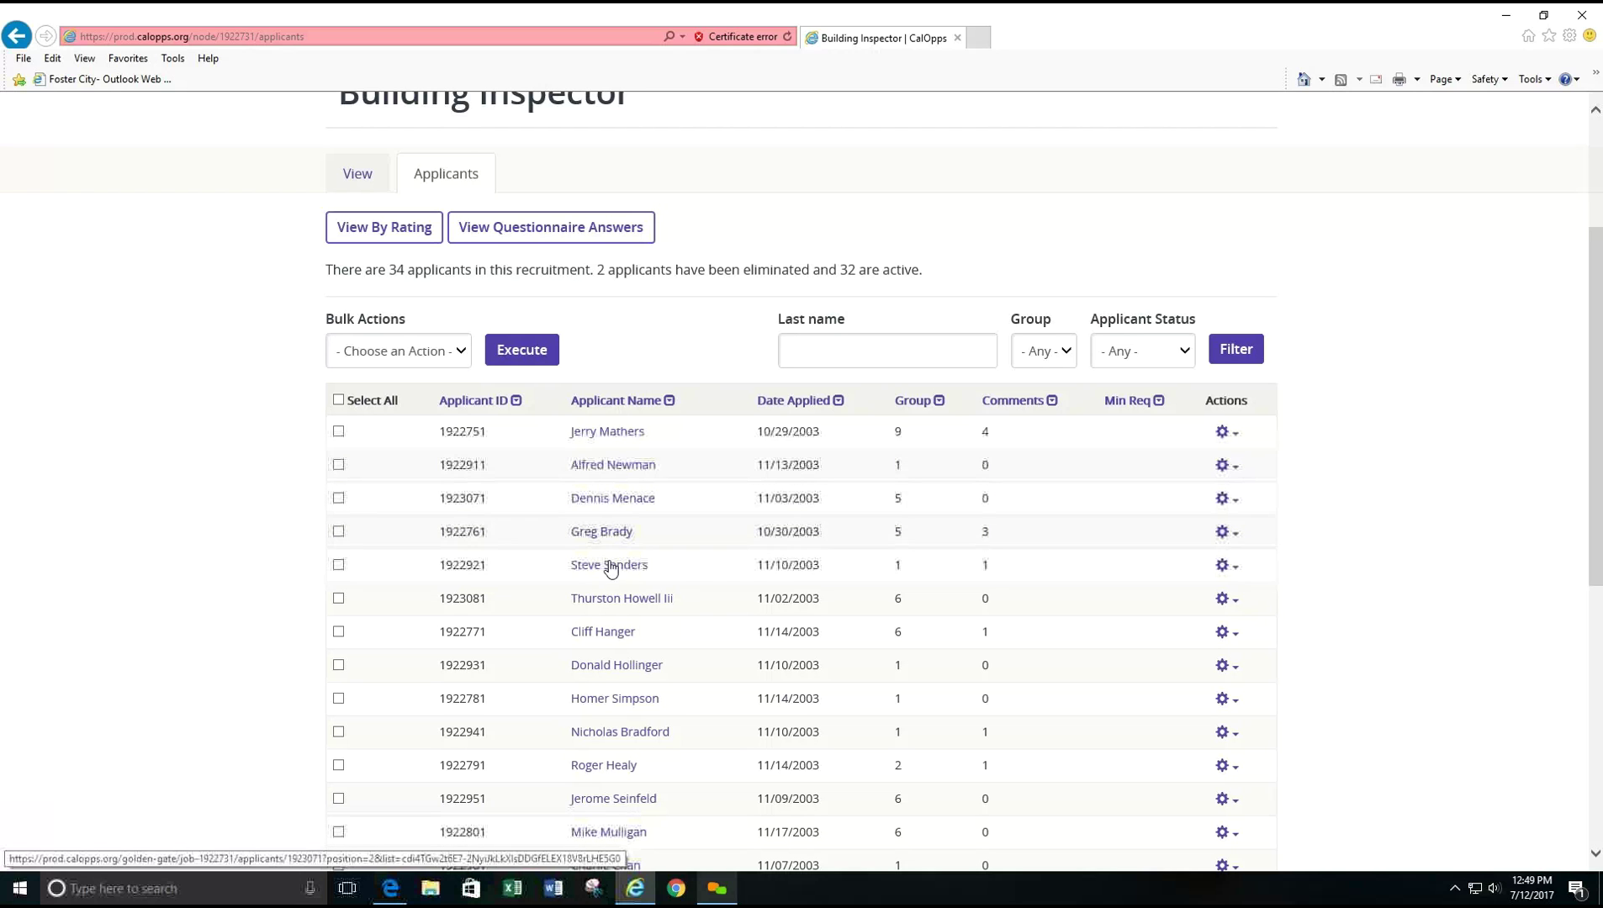
# - Open an applicant's application and scroll through personal info, education, work history and questionnaire answers
pyautogui.click(608, 665)
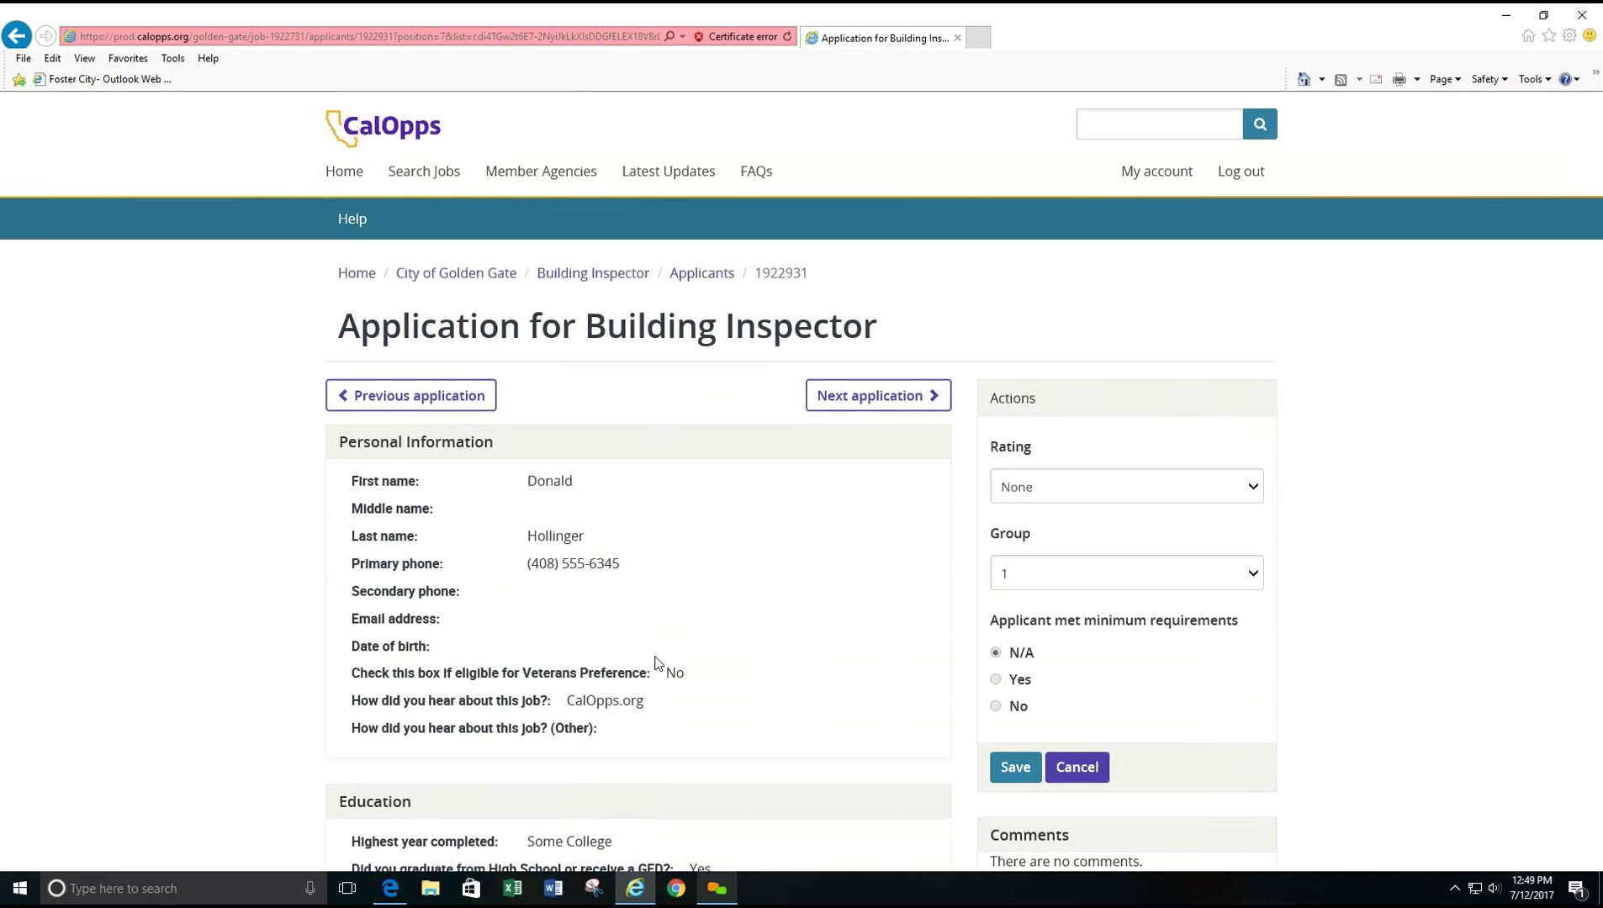
pyautogui.scroll(-2, 746, 687)
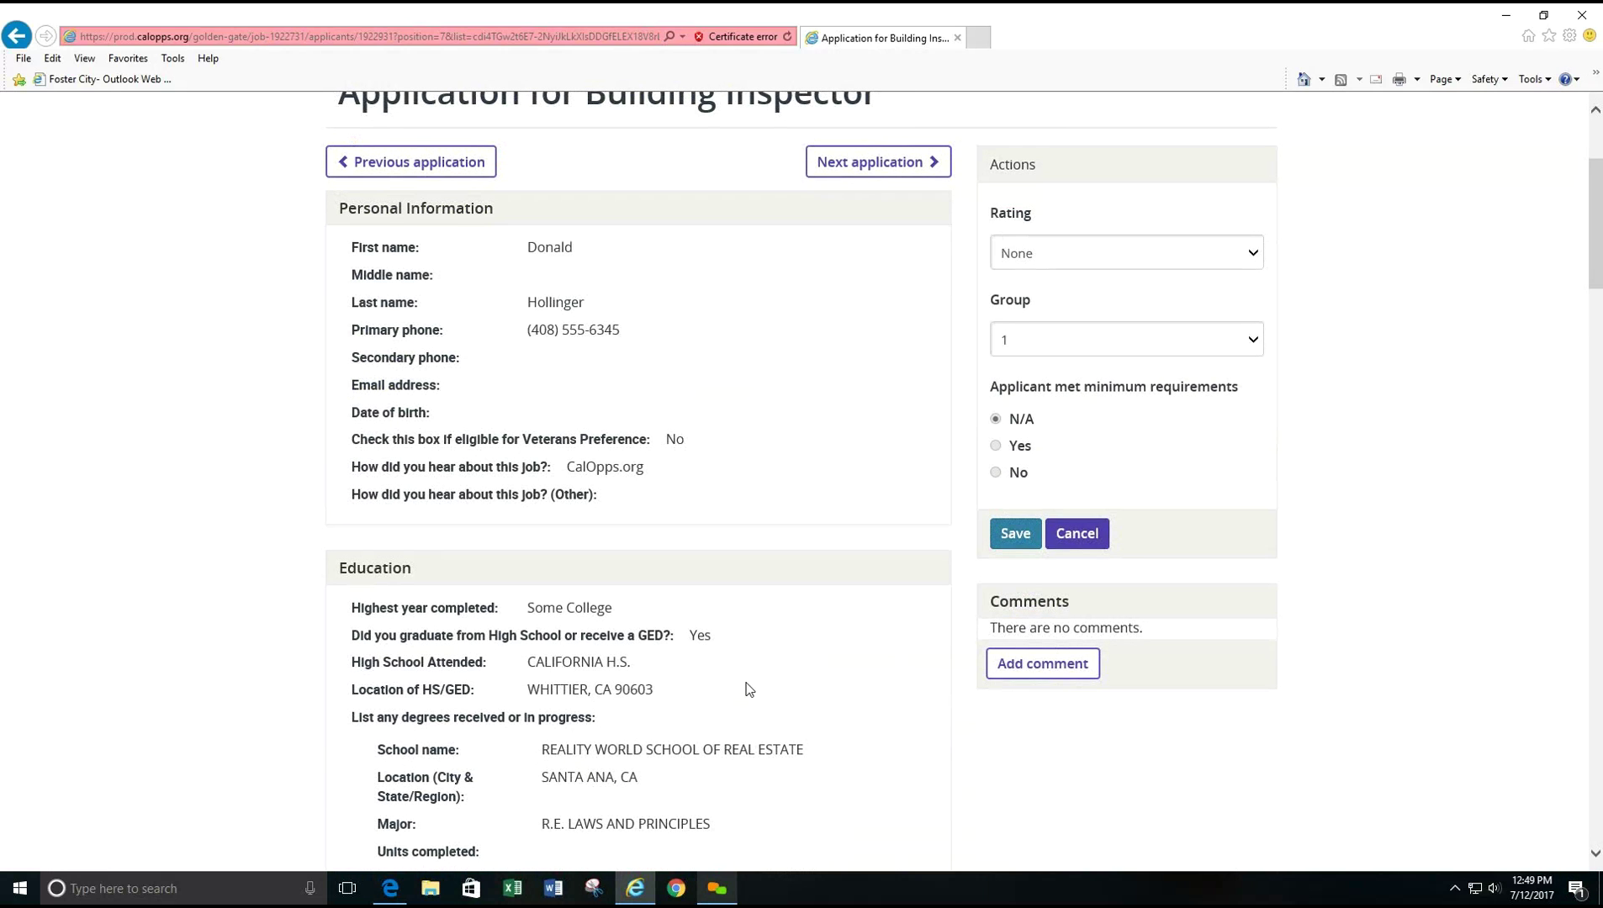
pyautogui.scroll(-1, 748, 689)
pyautogui.scroll(-7, 748, 690)
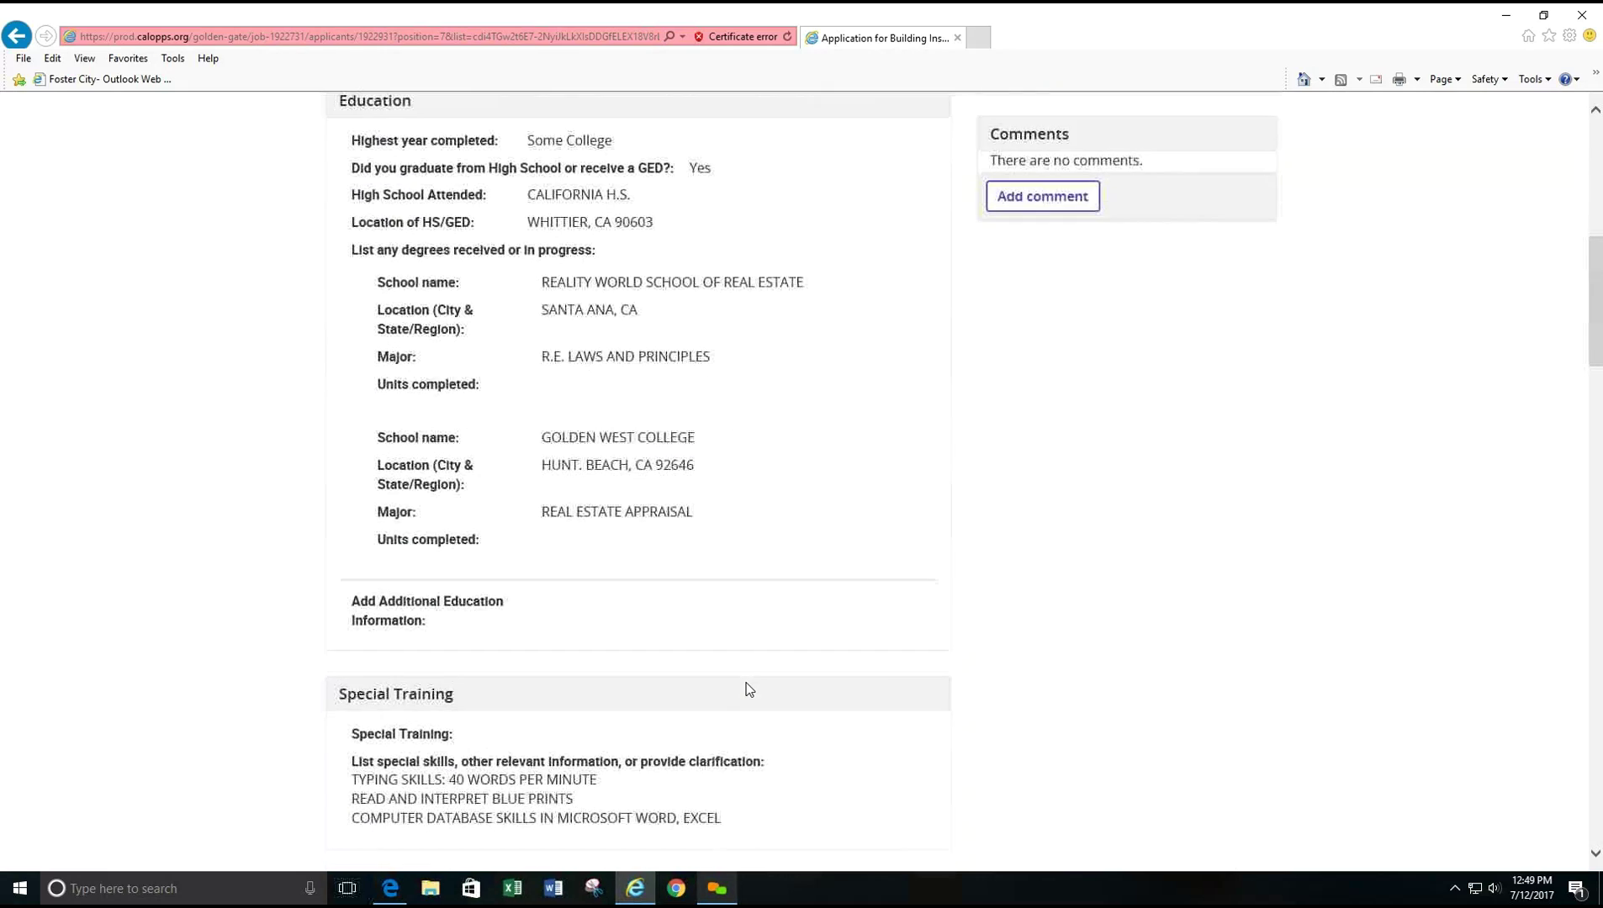
pyautogui.scroll(-9, 749, 690)
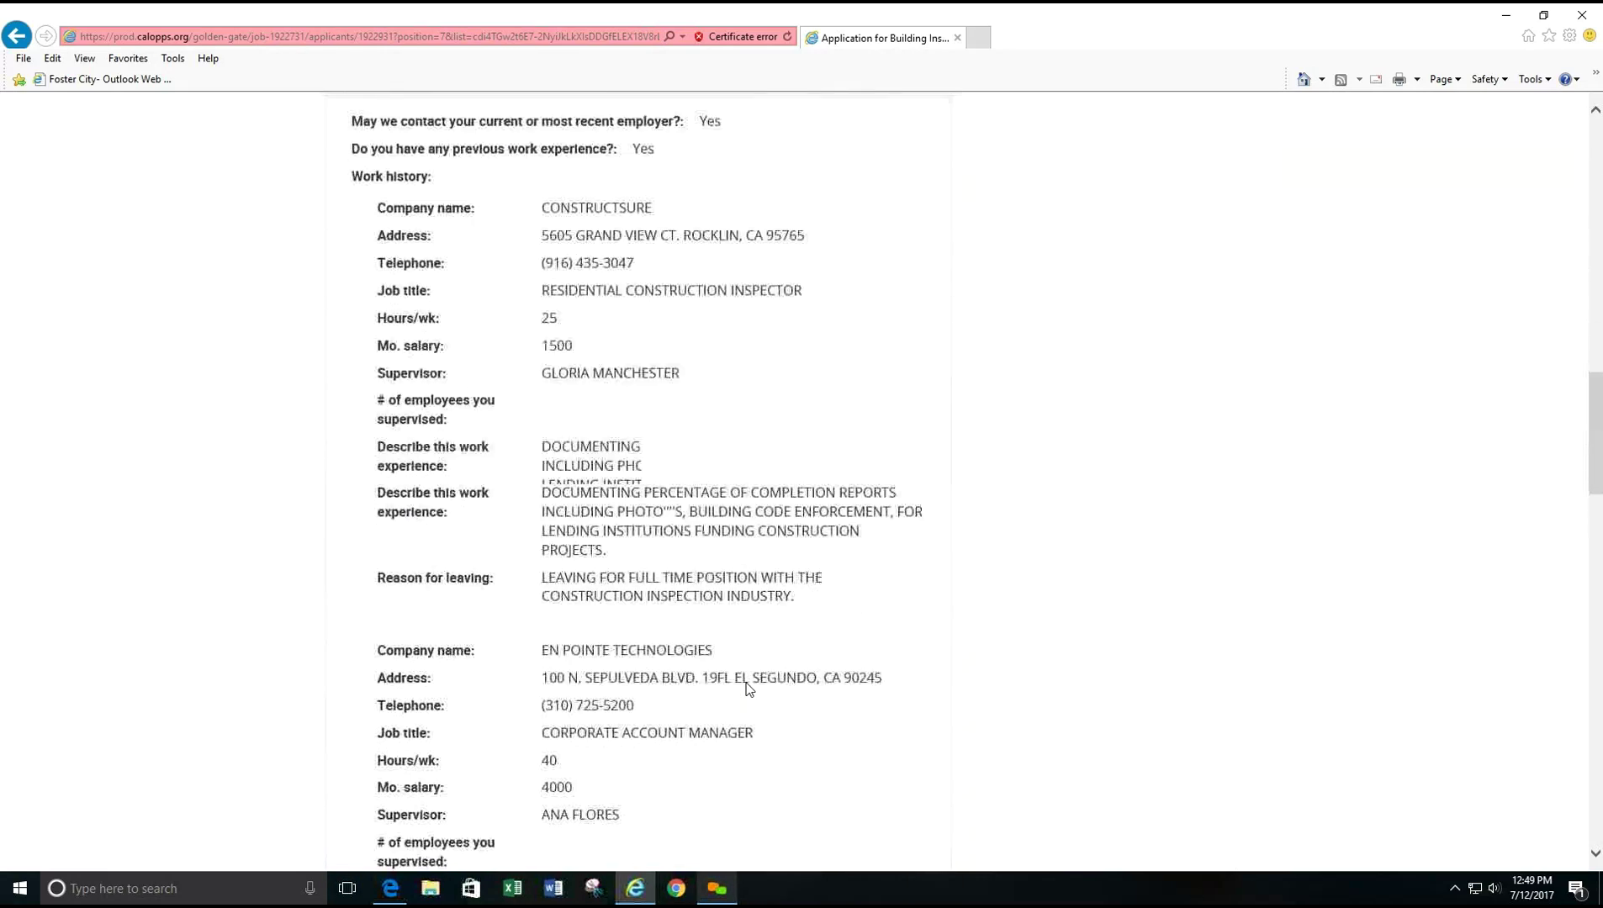
pyautogui.scroll(-7, 748, 690)
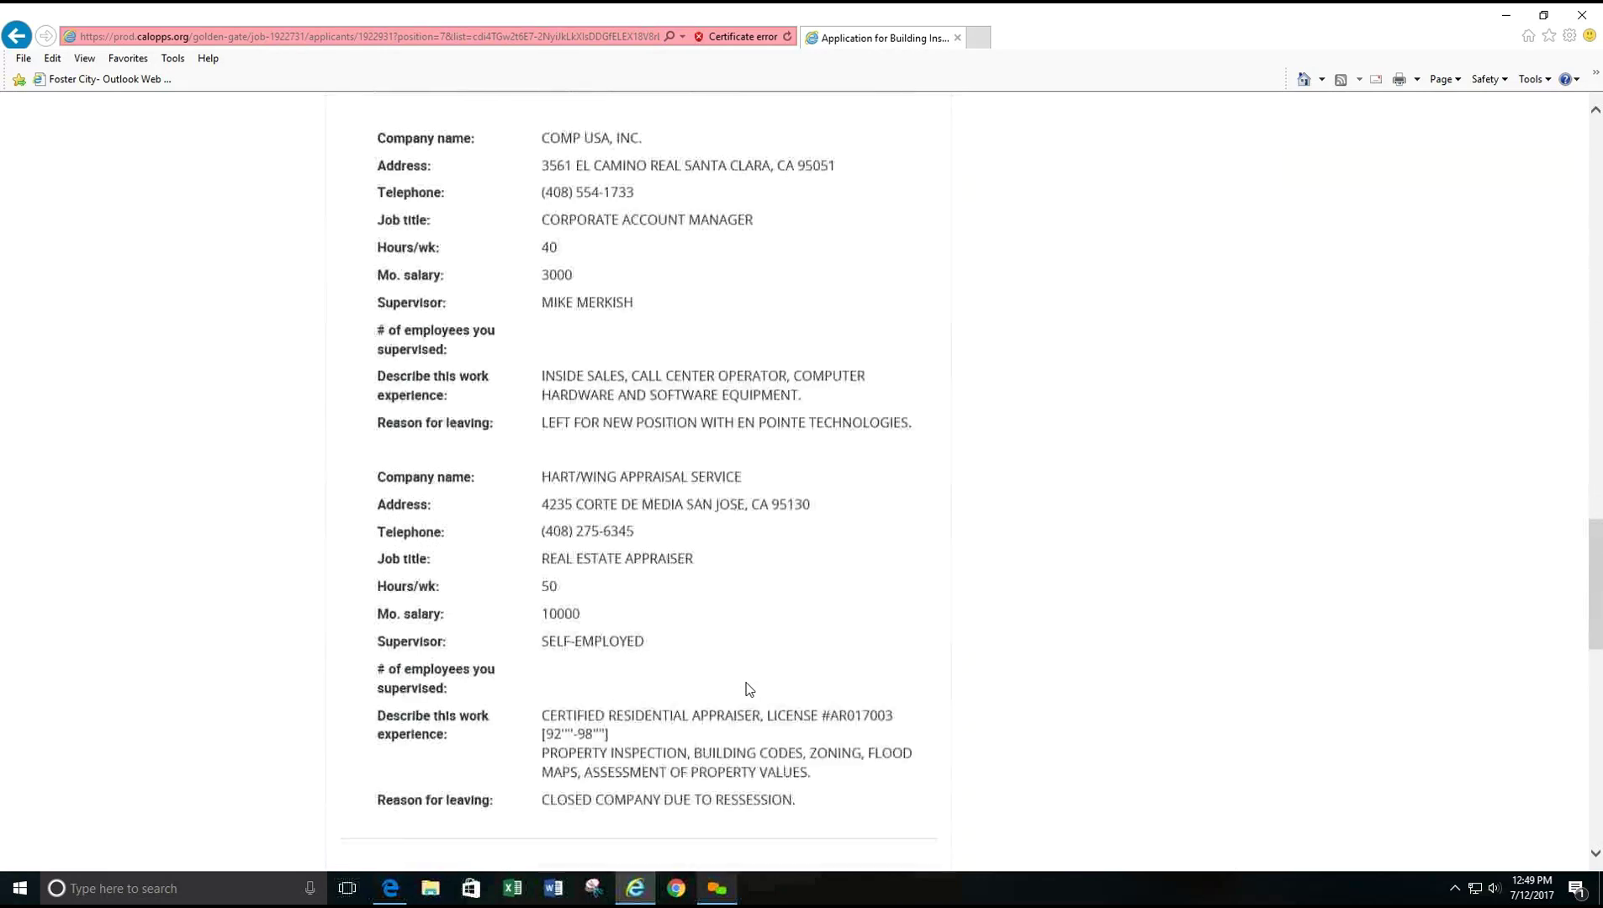
pyautogui.scroll(-3, 749, 690)
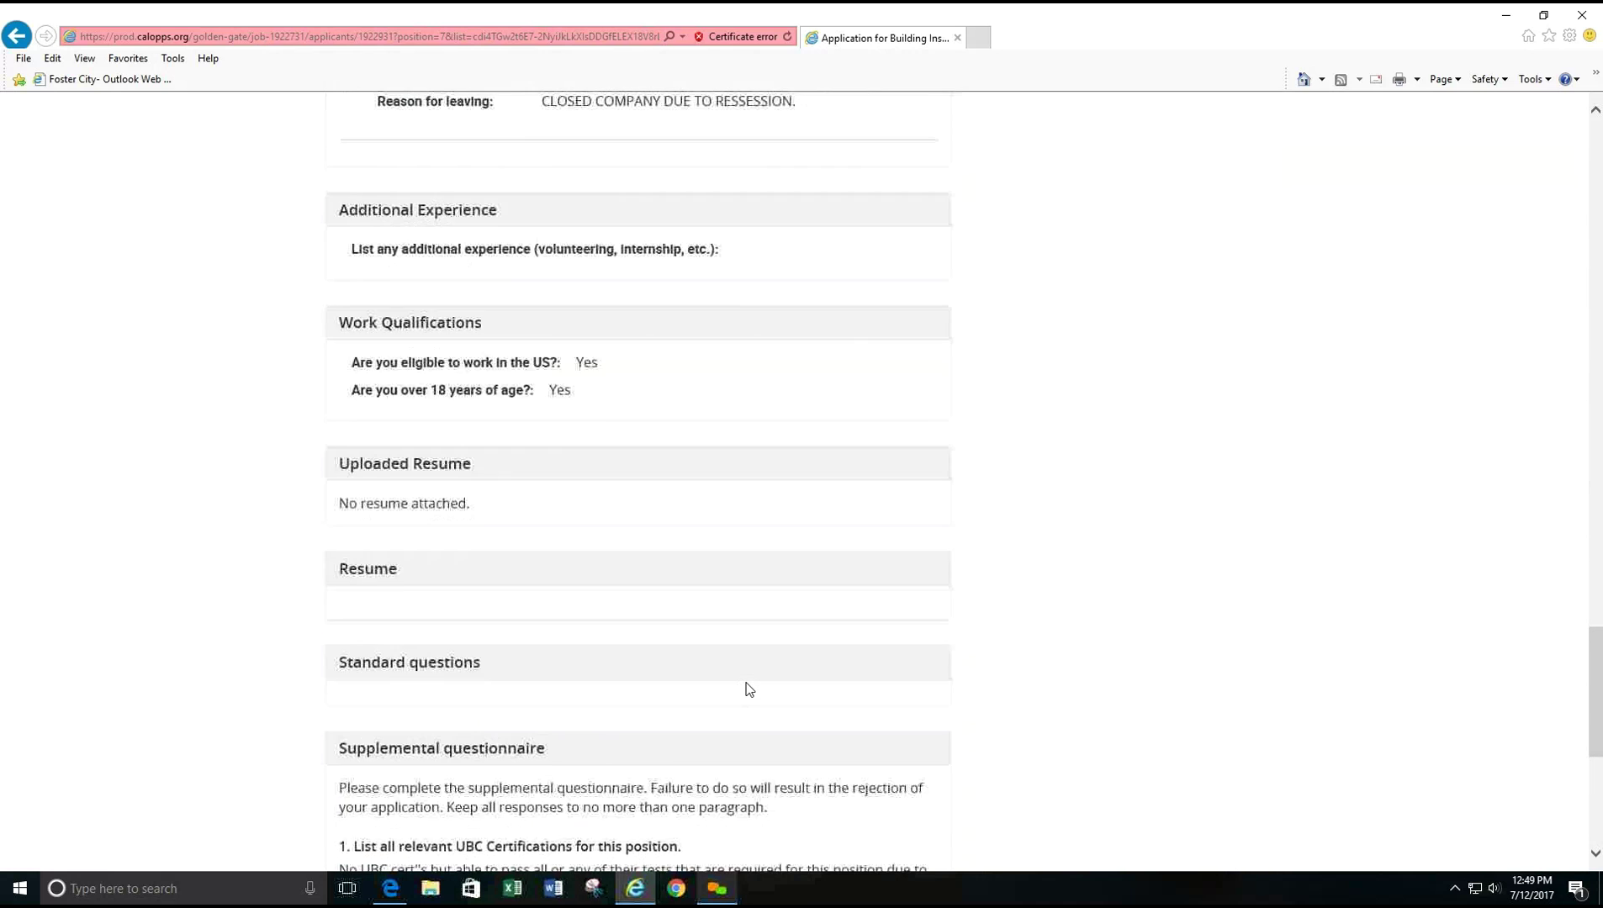
pyautogui.scroll(-1, 749, 690)
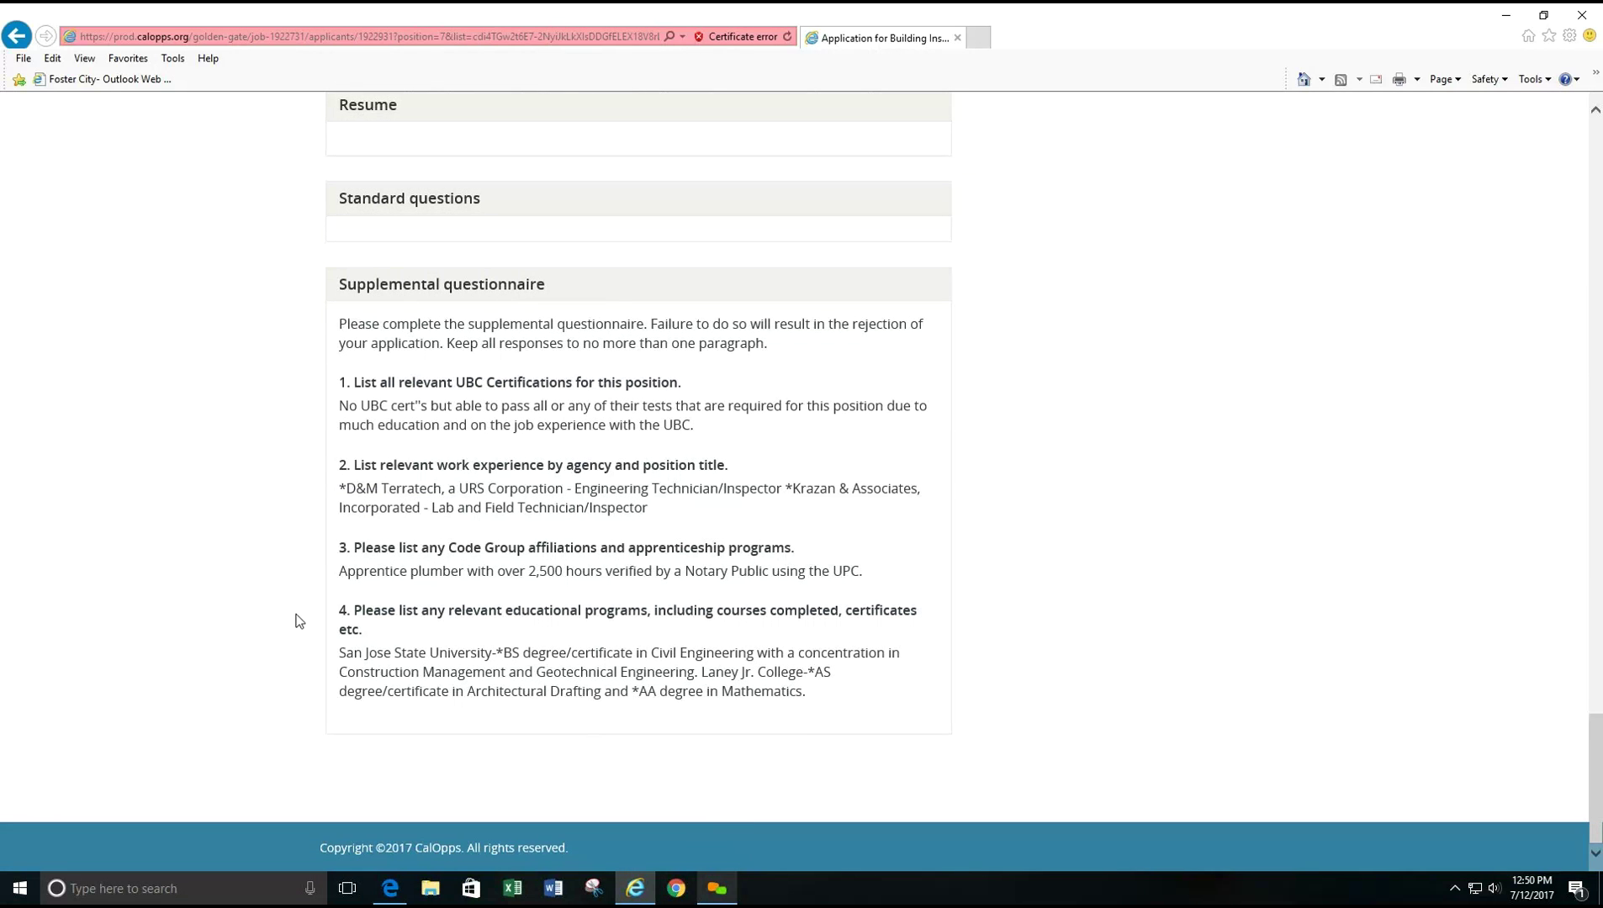
pyautogui.scroll(15, 490, 671)
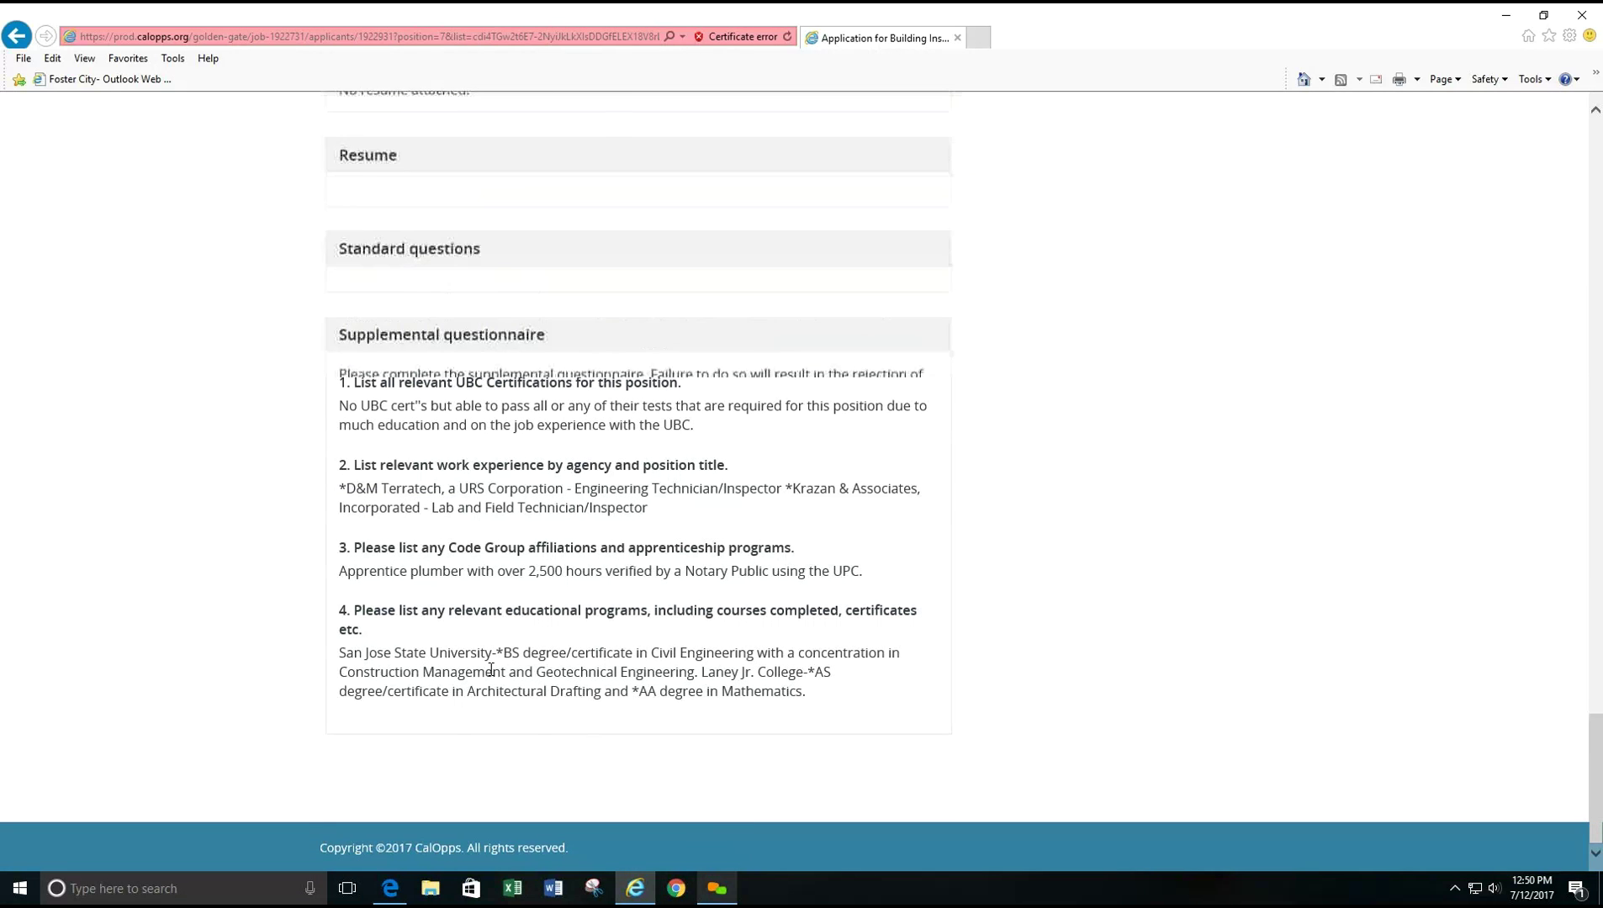
pyautogui.scroll(20, 493, 677)
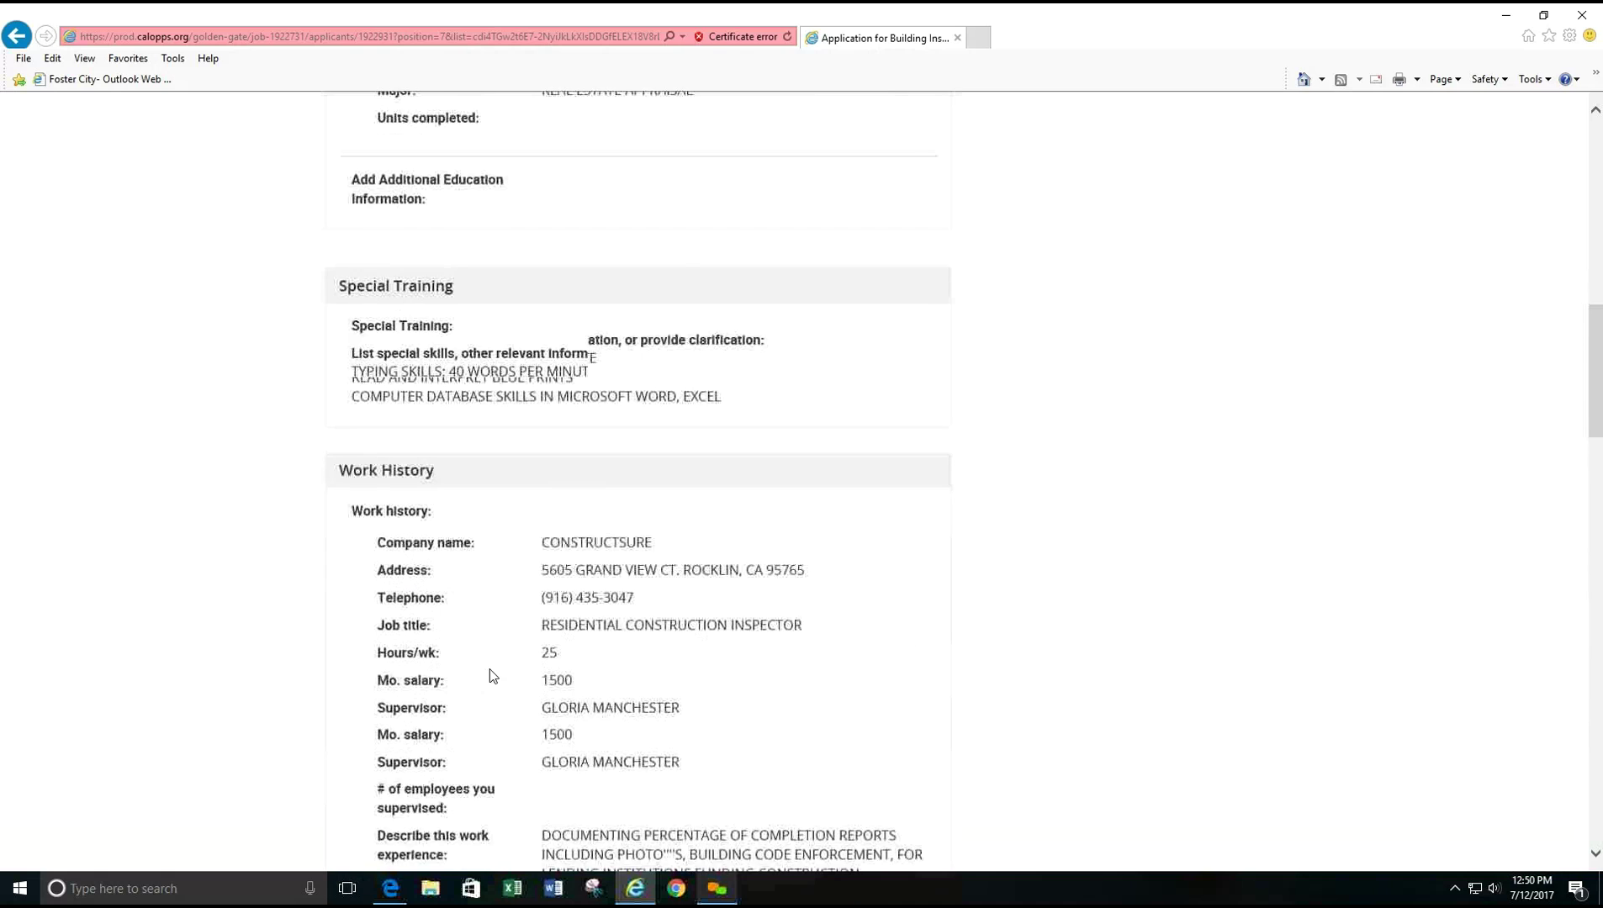
pyautogui.scroll(-2, 636, 582)
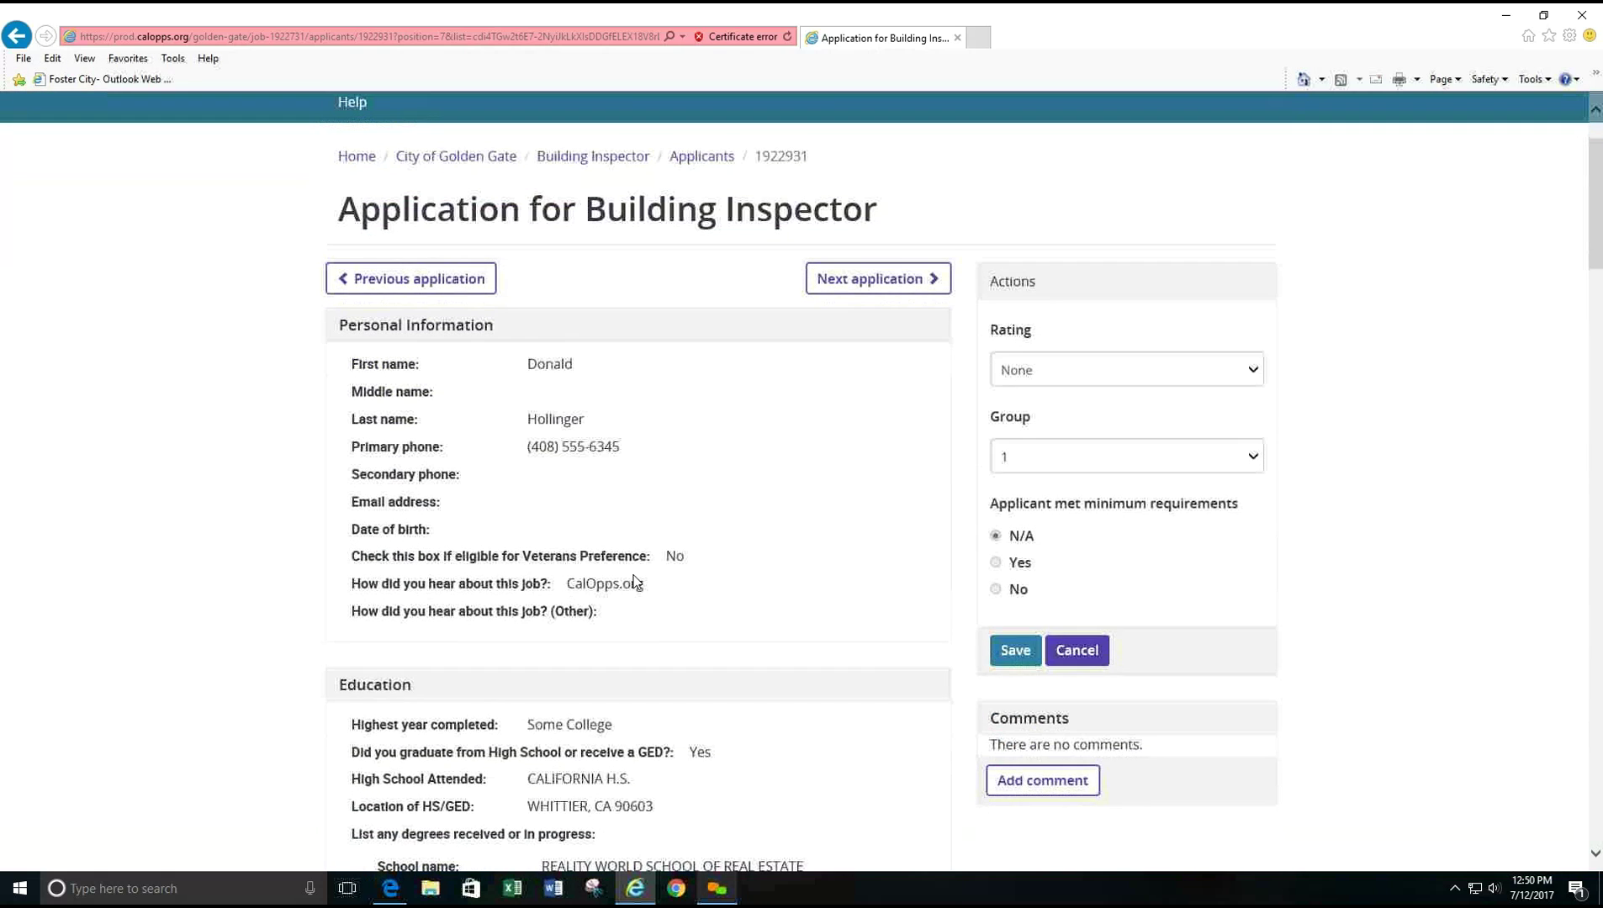
# - Collapse the Personal Information, Education, Special Training and Work History panels of the application
pyautogui.click(452, 327)
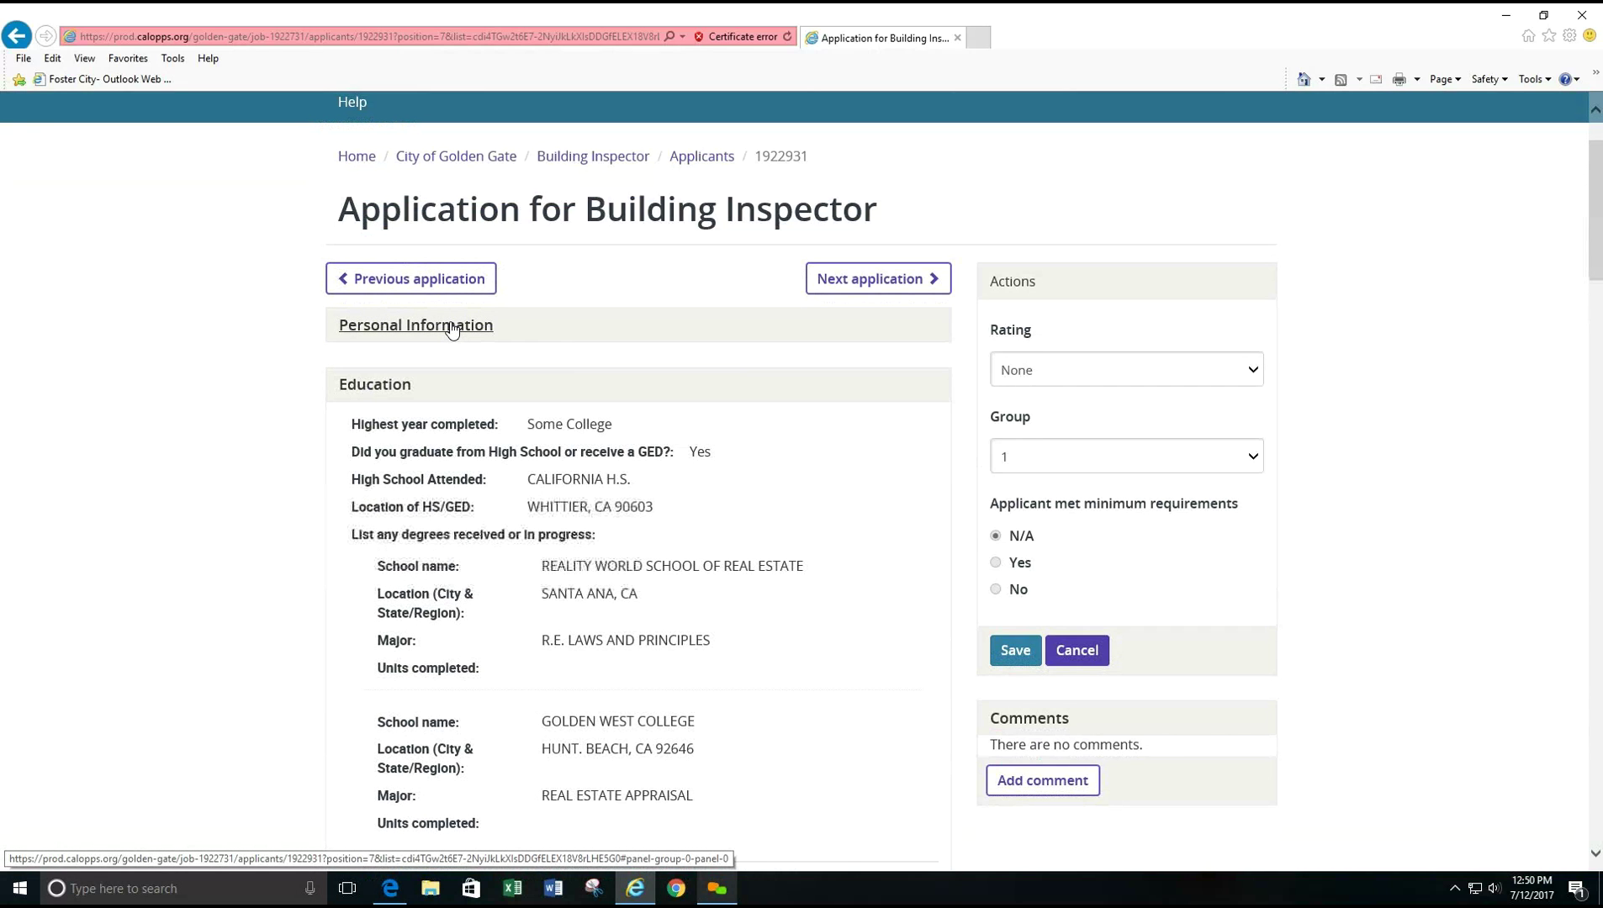
pyautogui.click(382, 388)
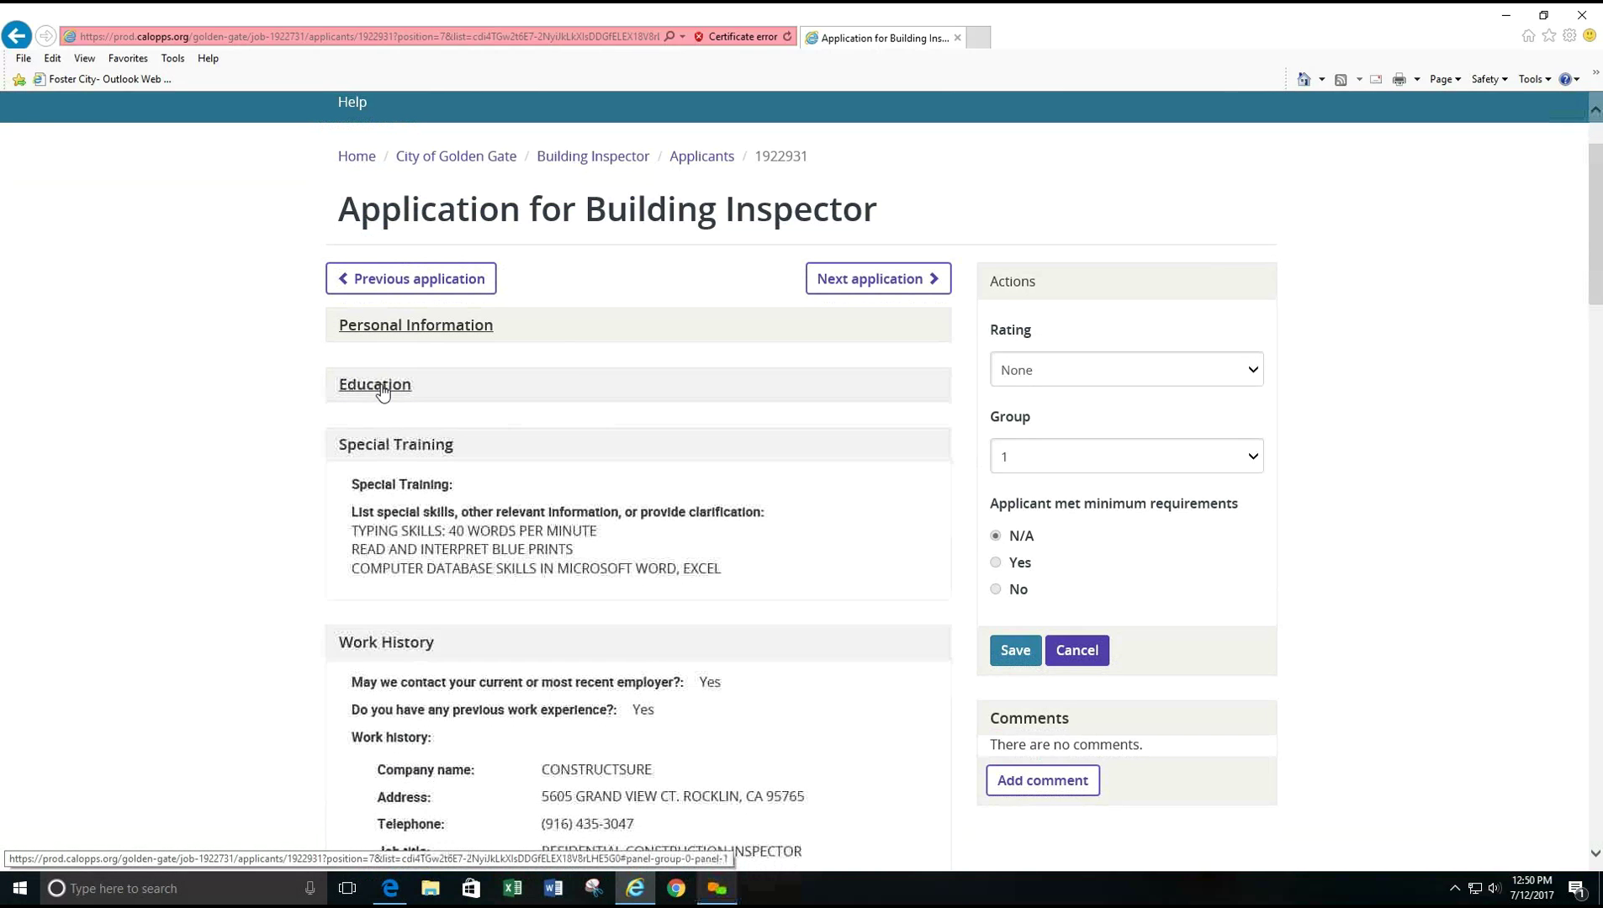
pyautogui.click(383, 446)
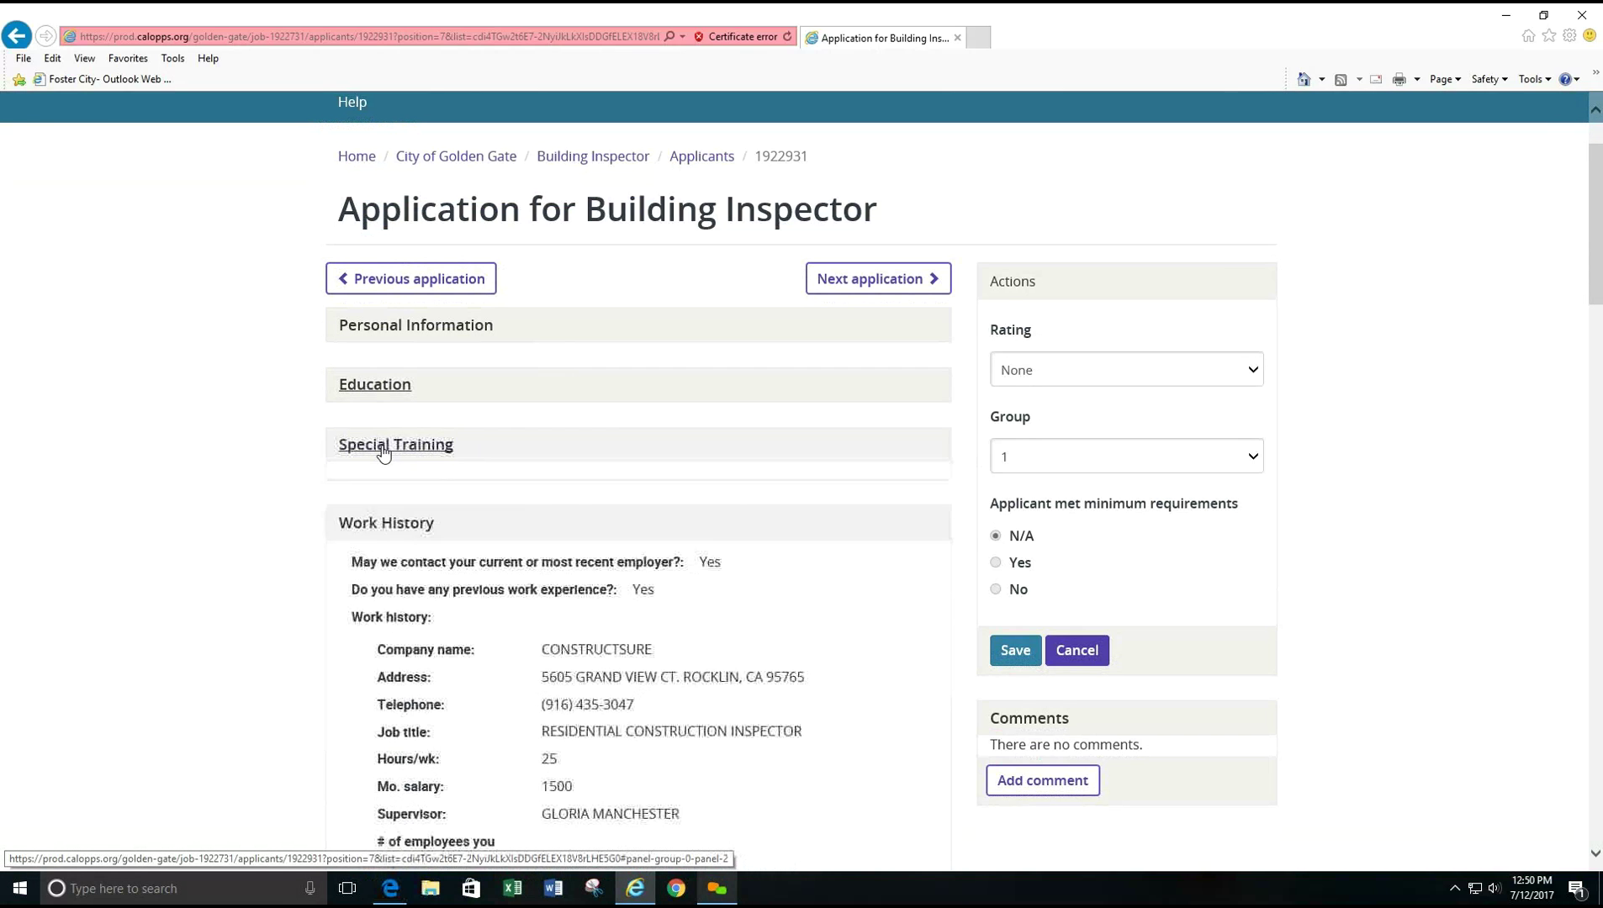
pyautogui.click(382, 445)
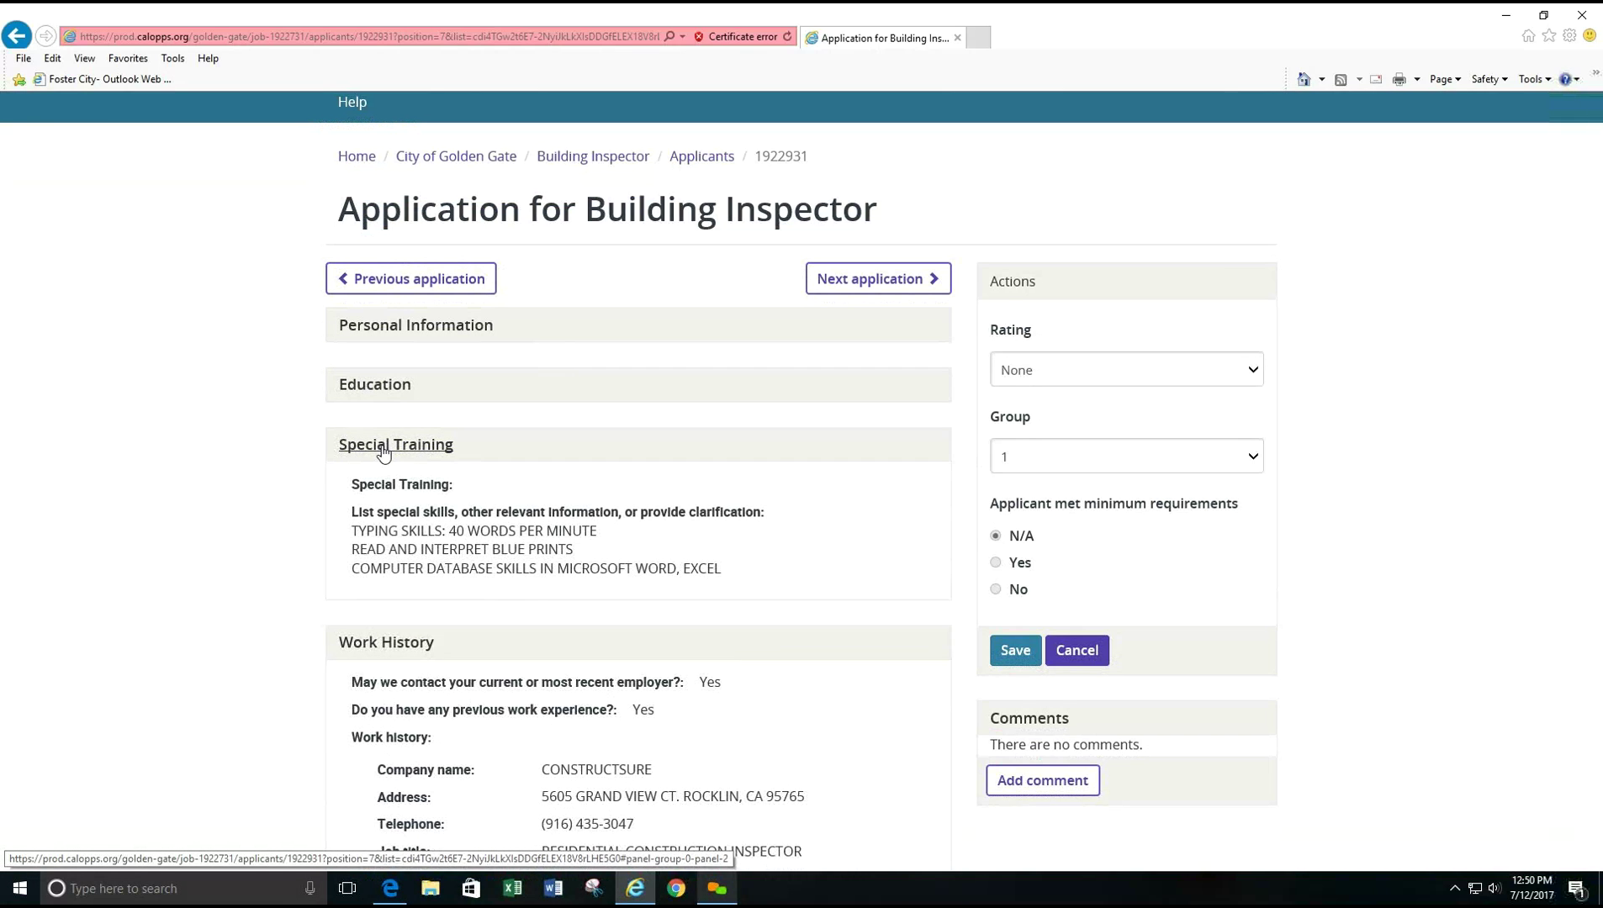
pyautogui.click(383, 446)
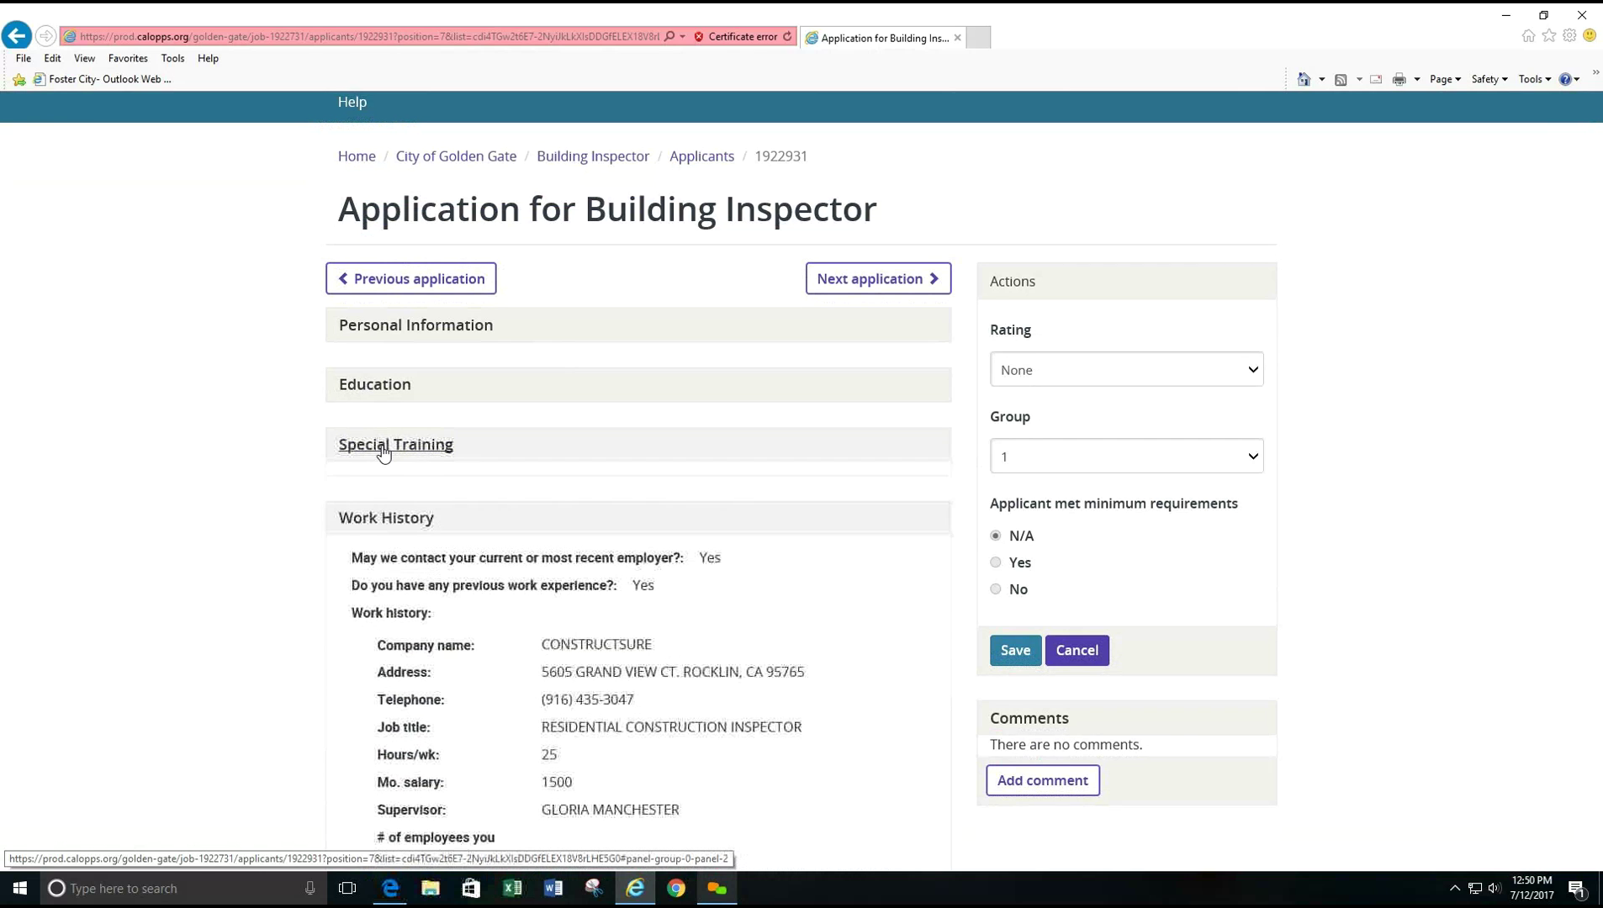
pyautogui.click(373, 507)
pyautogui.scroll(-6, 600, 641)
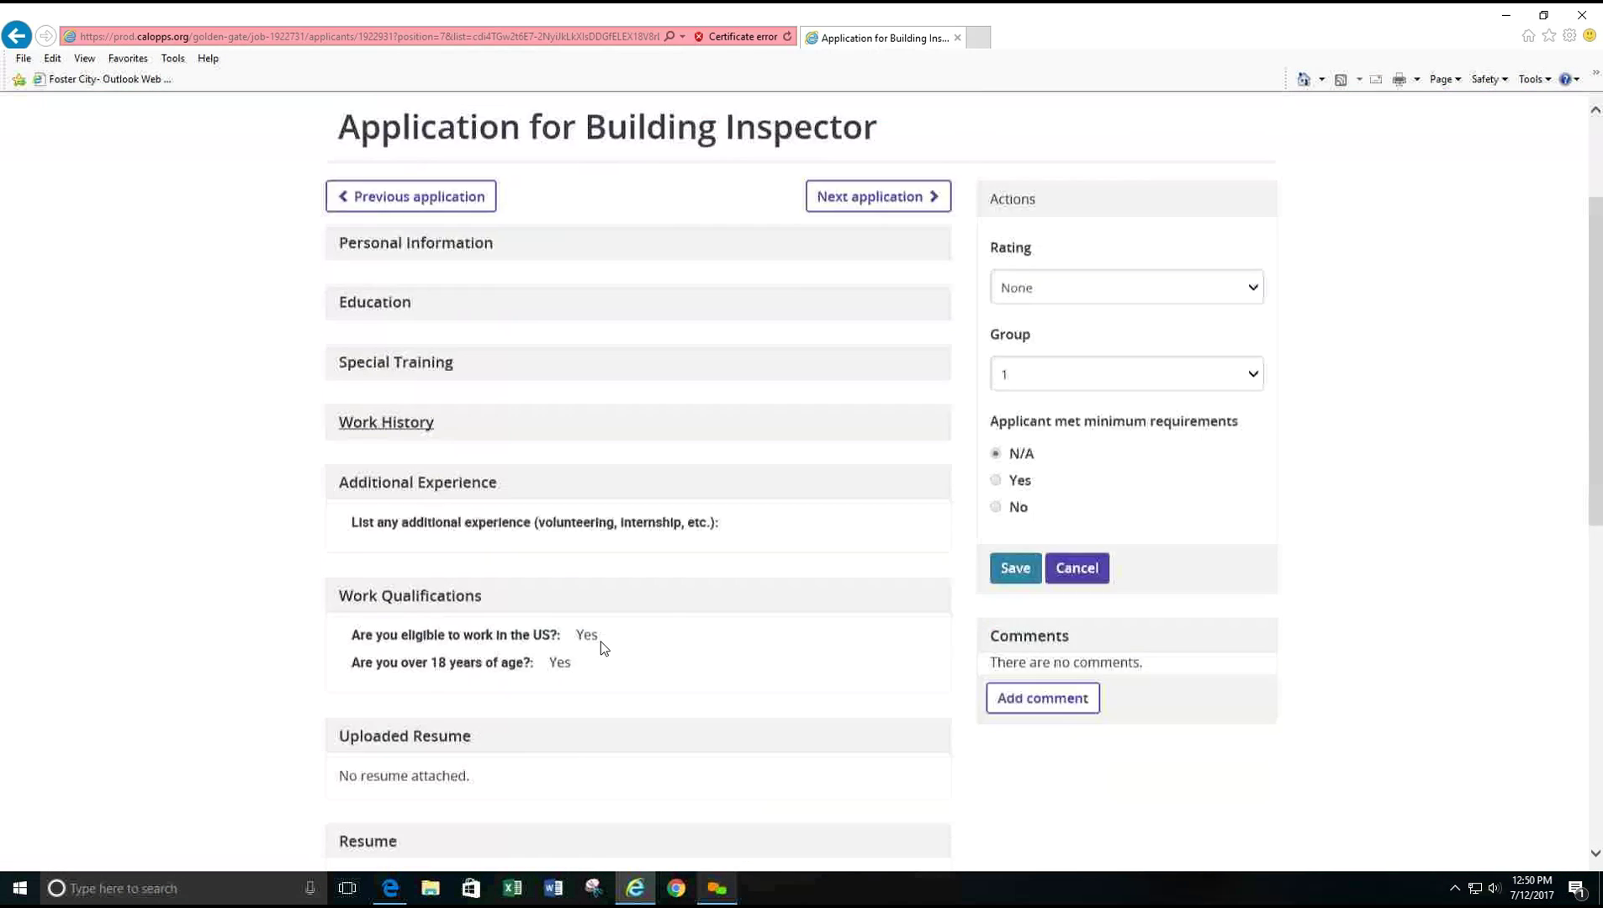
pyautogui.scroll(5, 599, 640)
pyautogui.scroll(3, 600, 641)
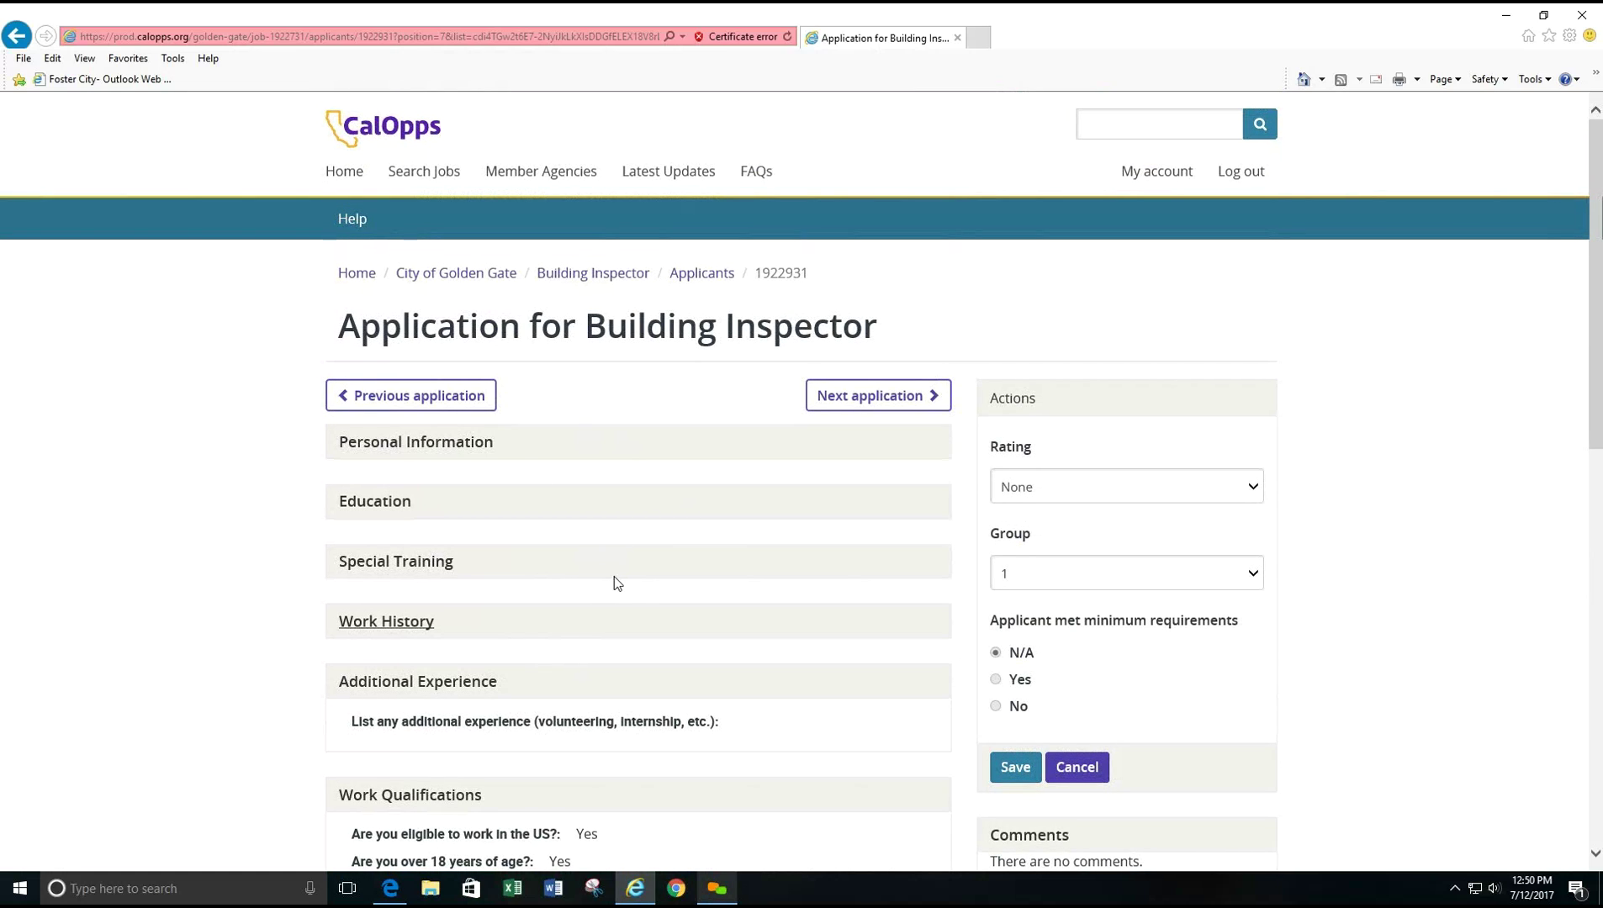
pyautogui.scroll(-1, 1370, 680)
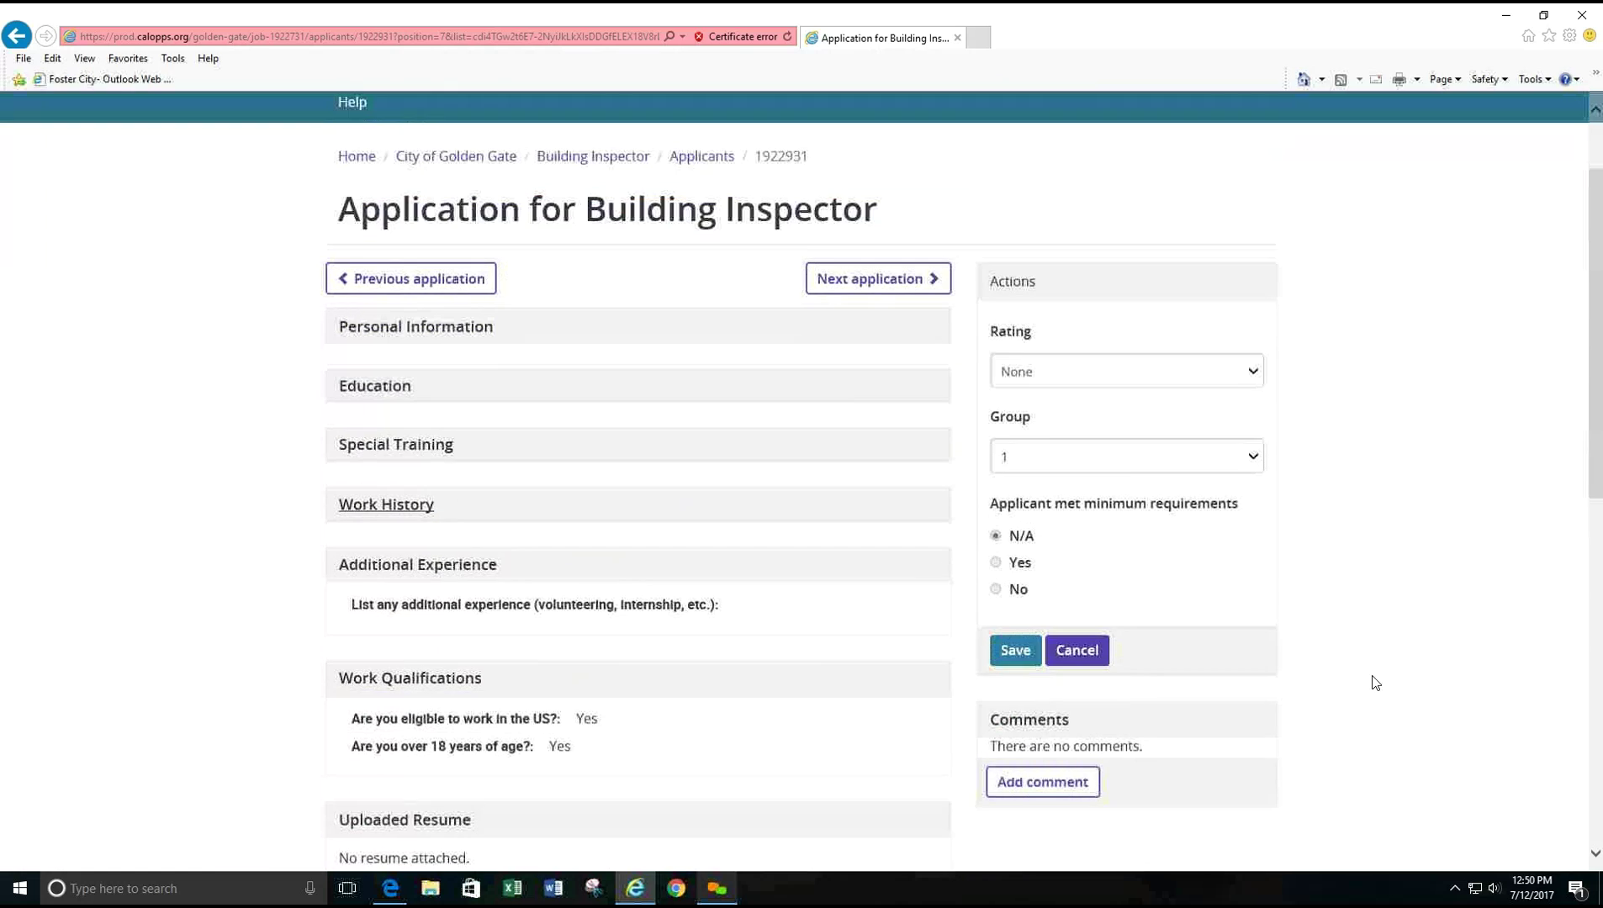
# - Rate the Building Inspector applicant 5, assign them to group 4, and save
pyautogui.click(1037, 367)
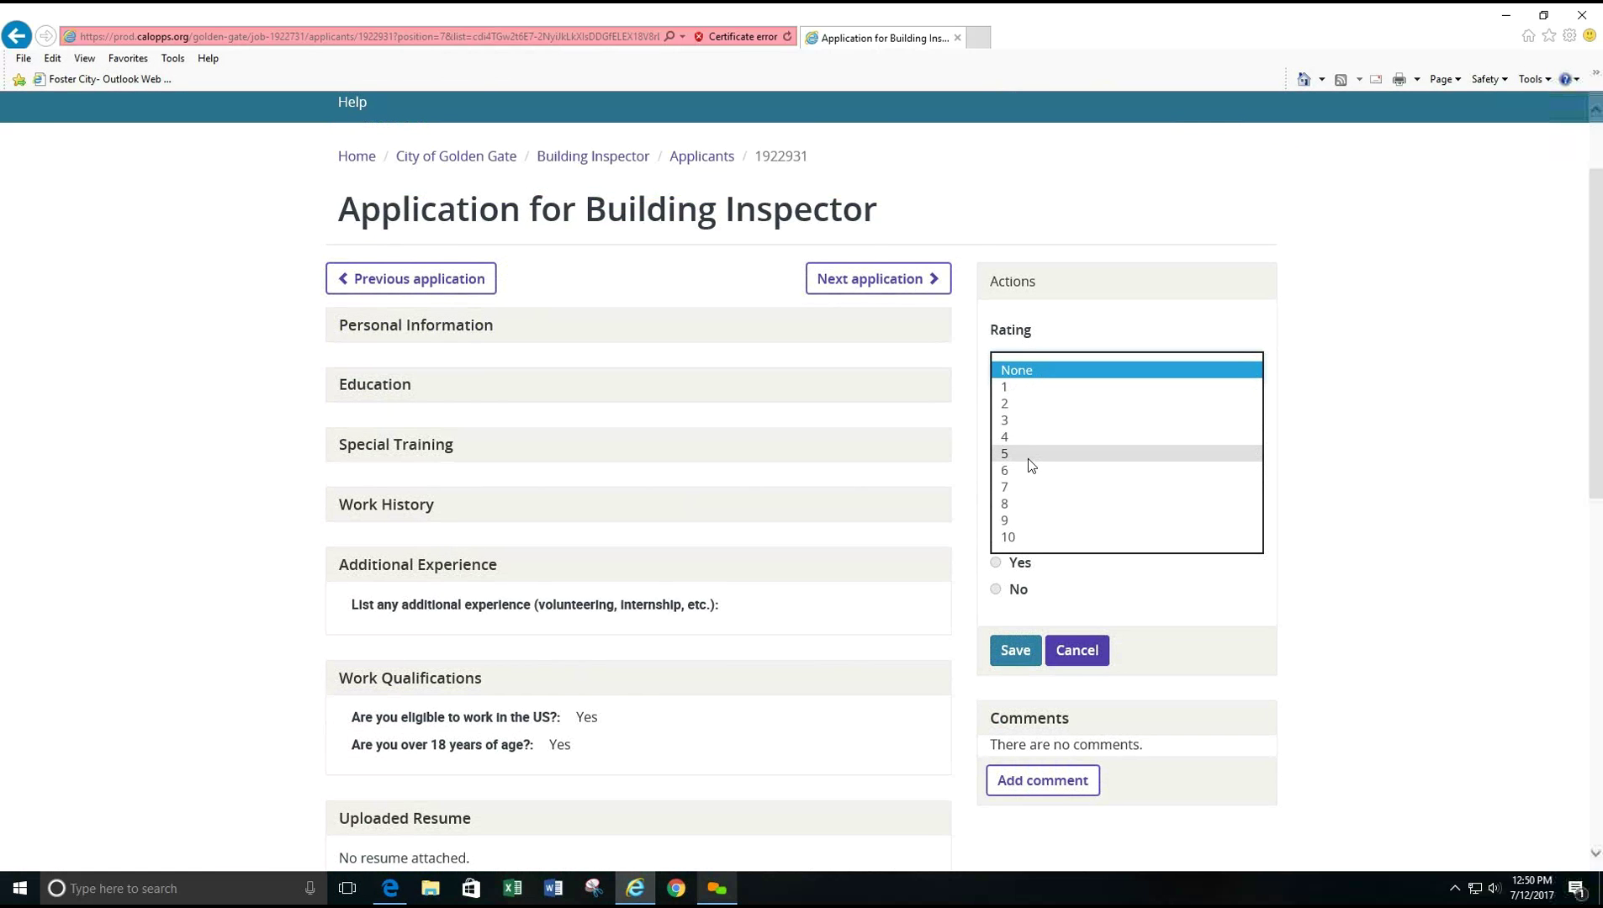
pyautogui.click(1029, 455)
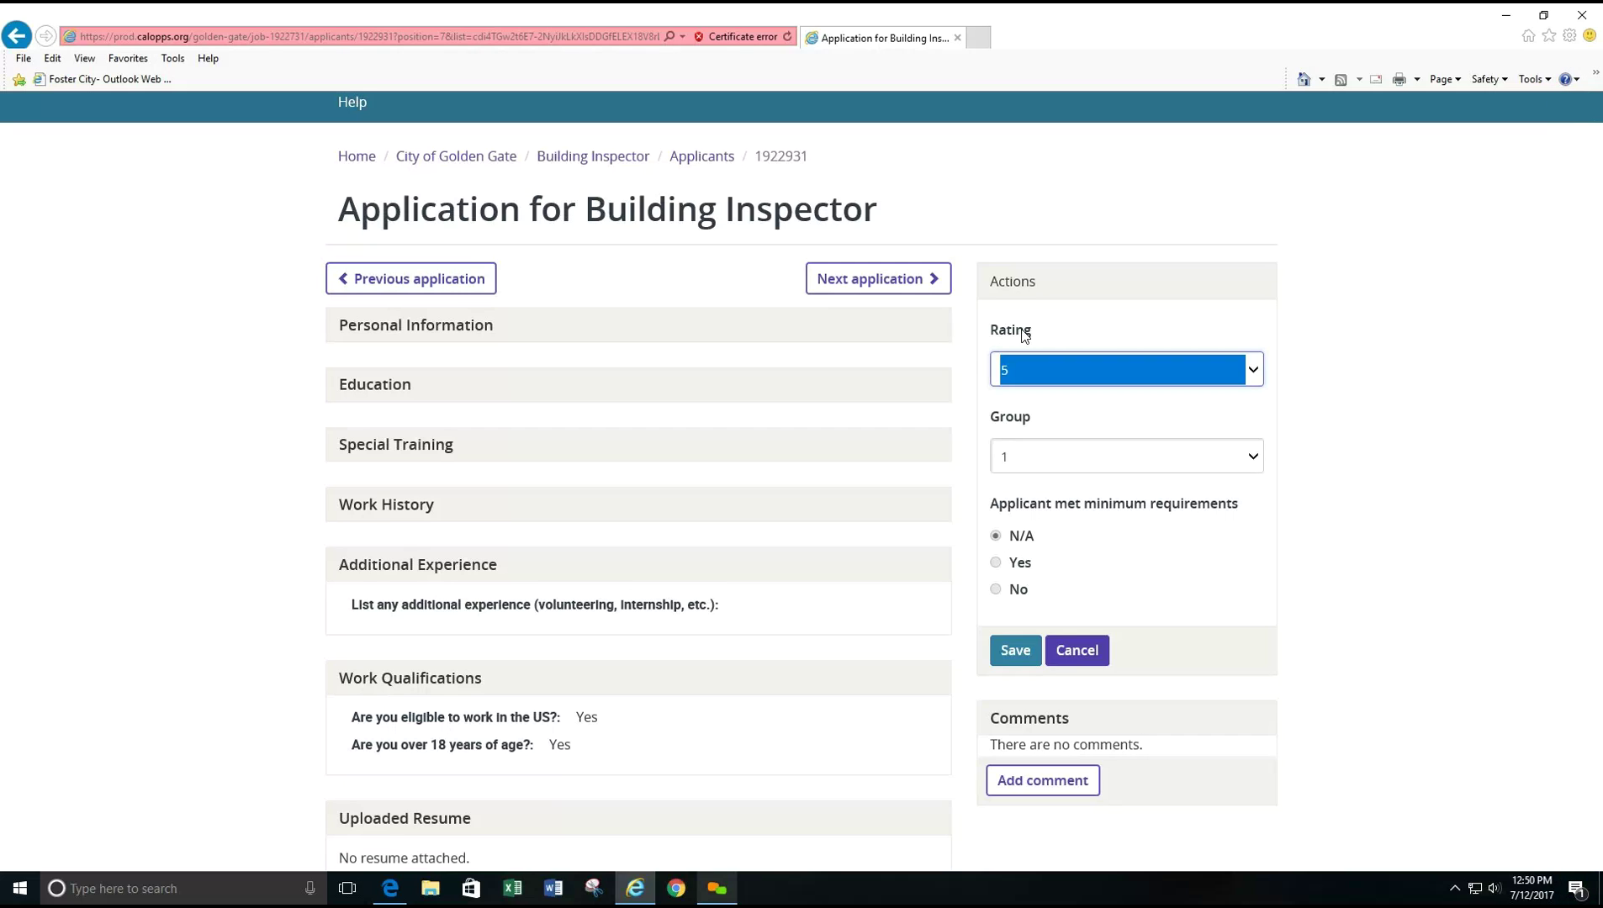
pyautogui.click(1015, 459)
pyautogui.click(1015, 509)
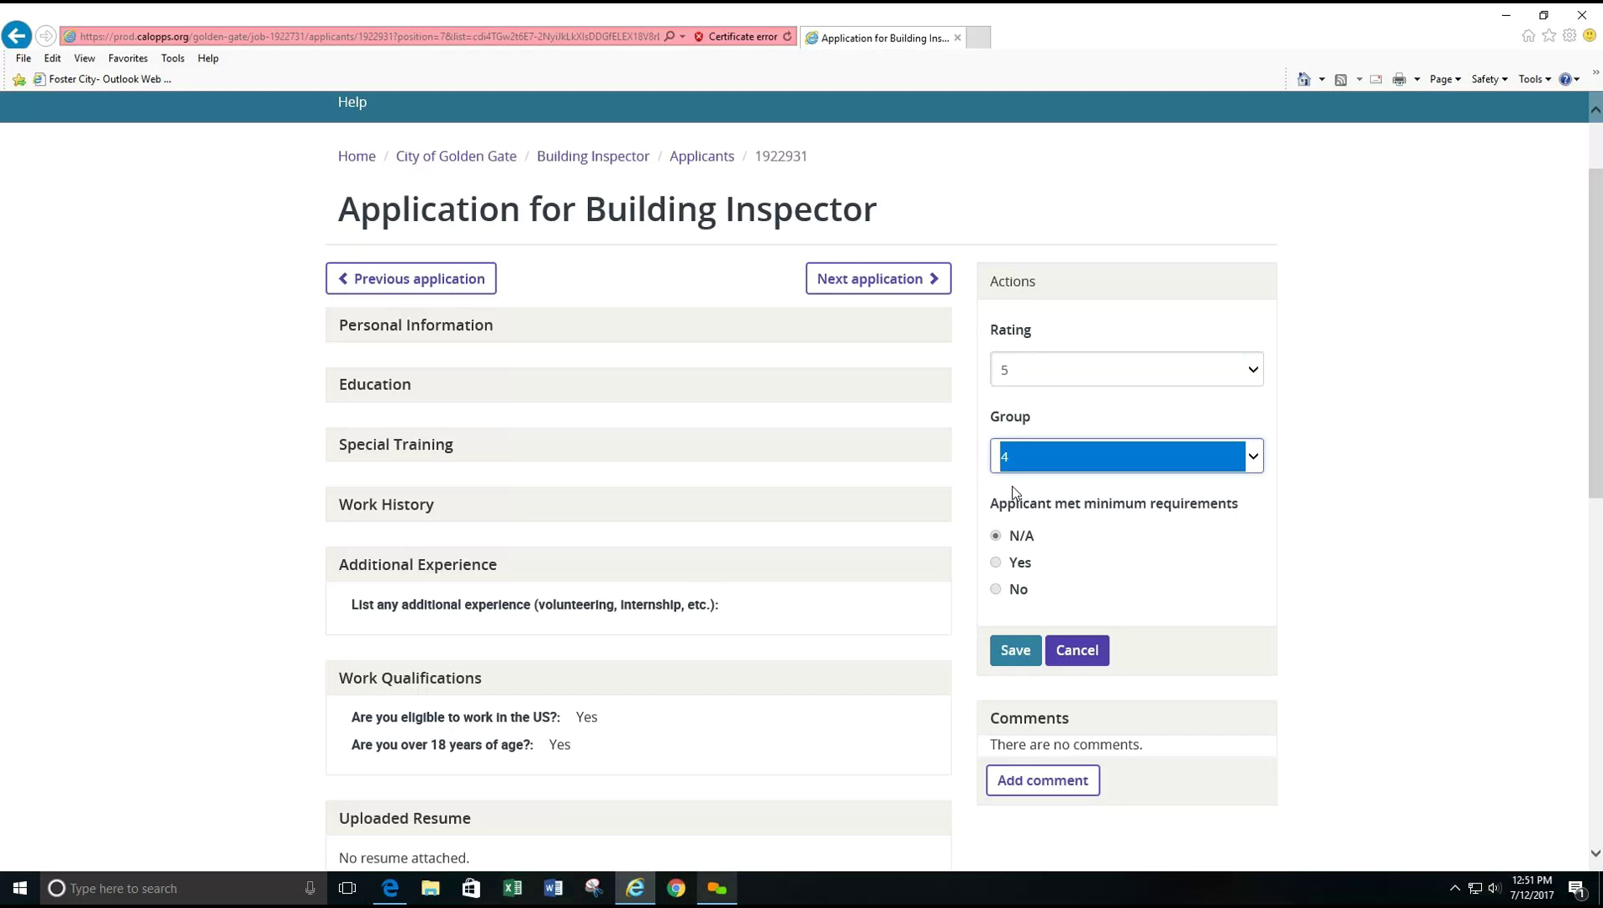
pyautogui.click(1015, 650)
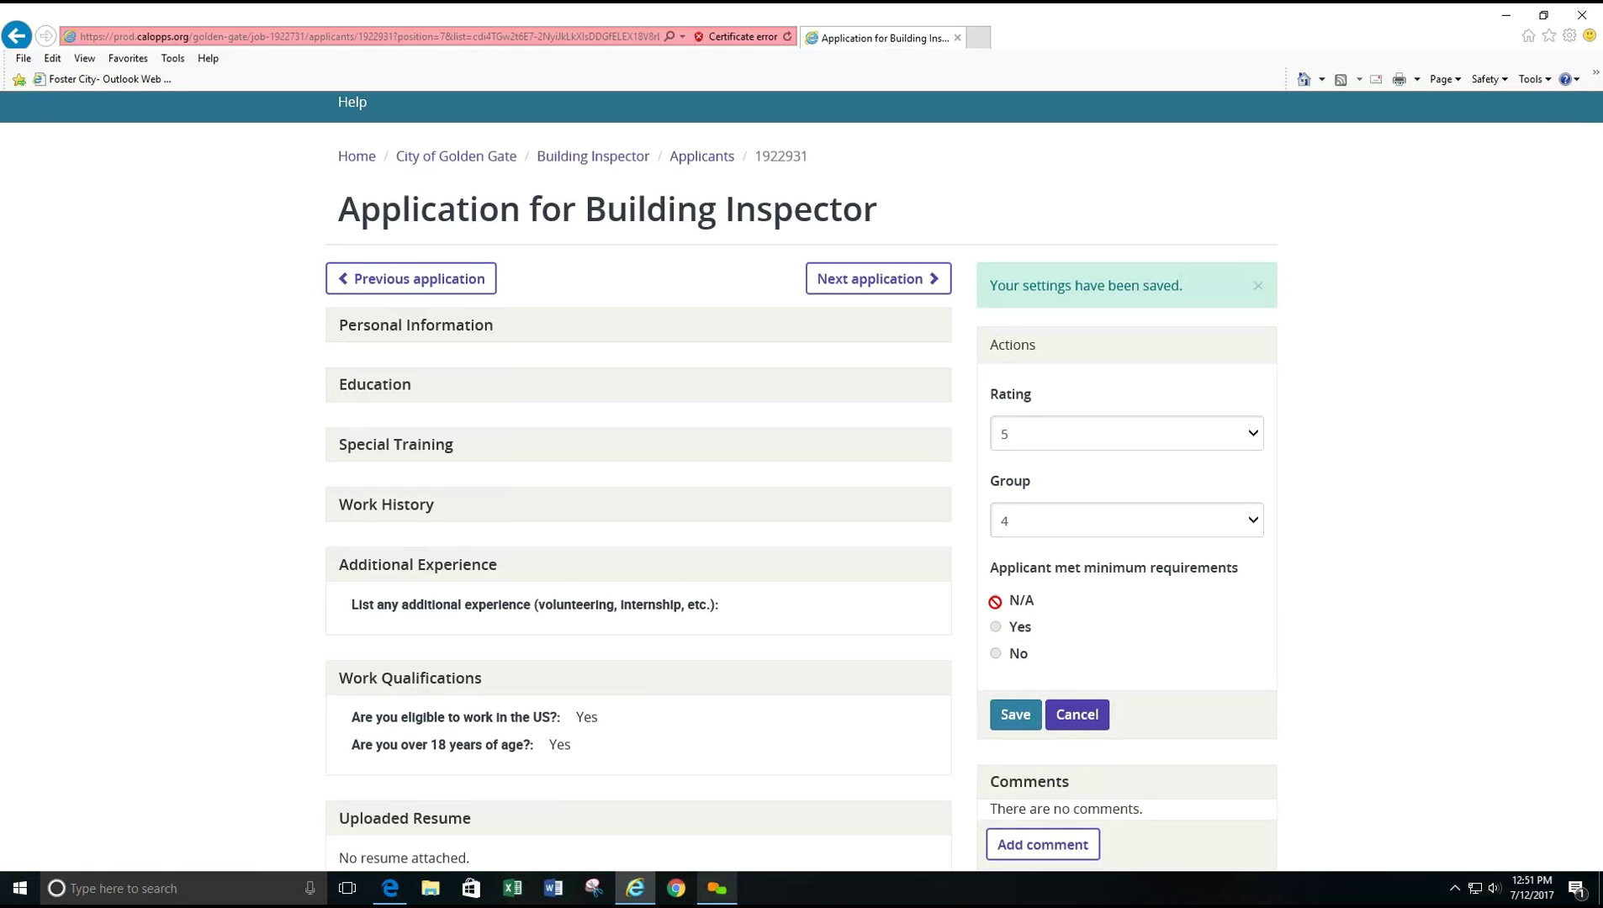
pyautogui.scroll(-2, 995, 601)
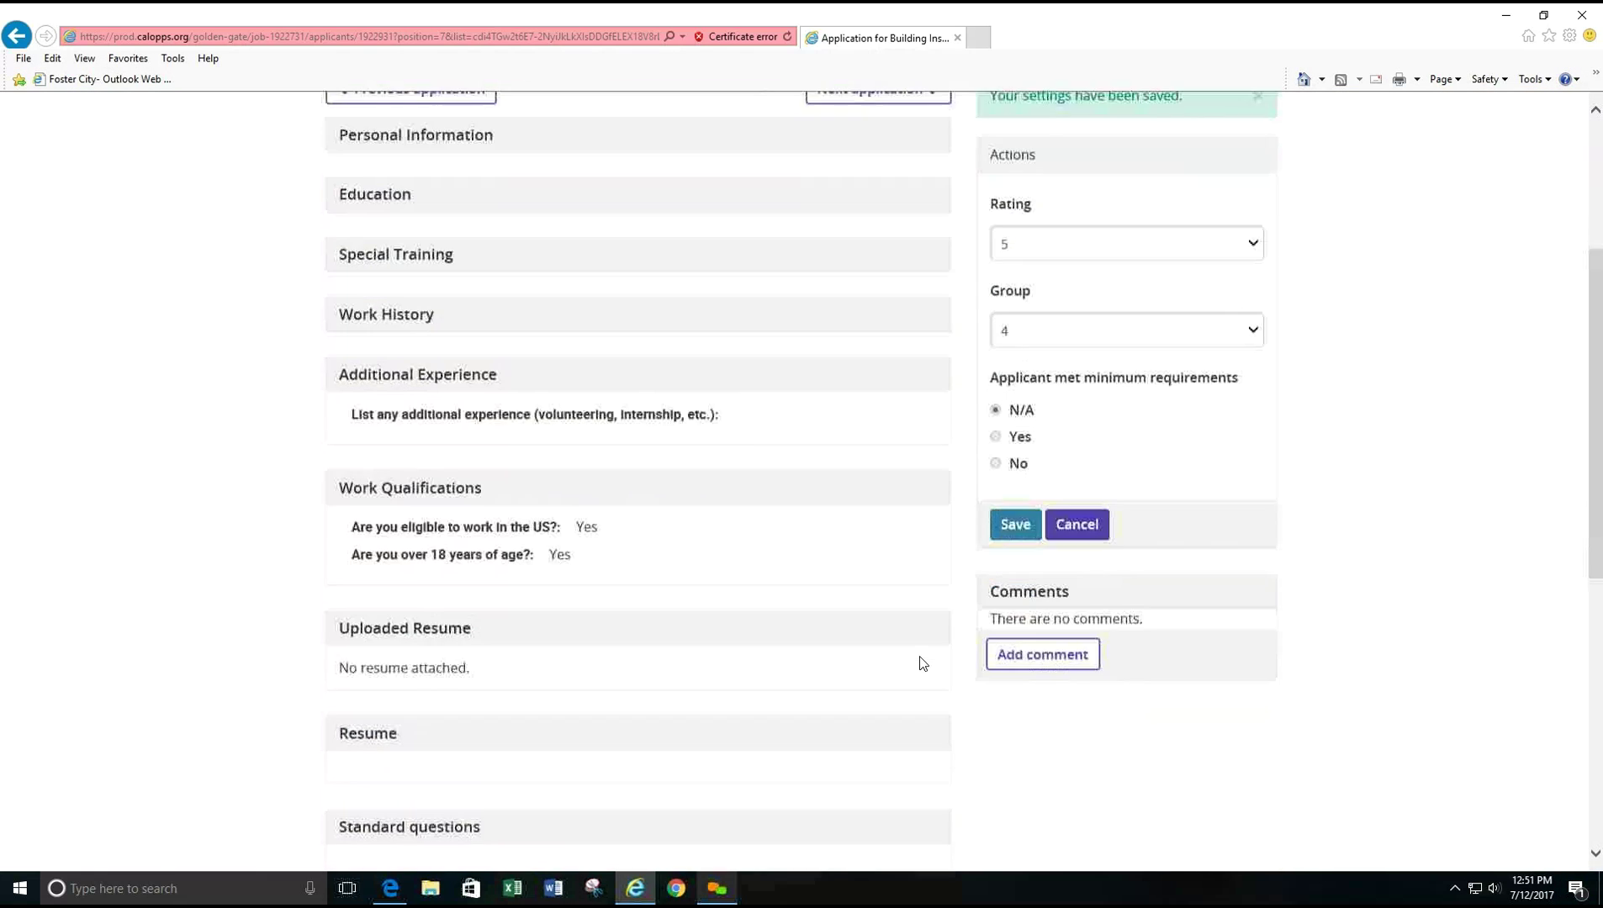
# - Add and save the comment 'Looks Good' on this application
pyautogui.click(1036, 612)
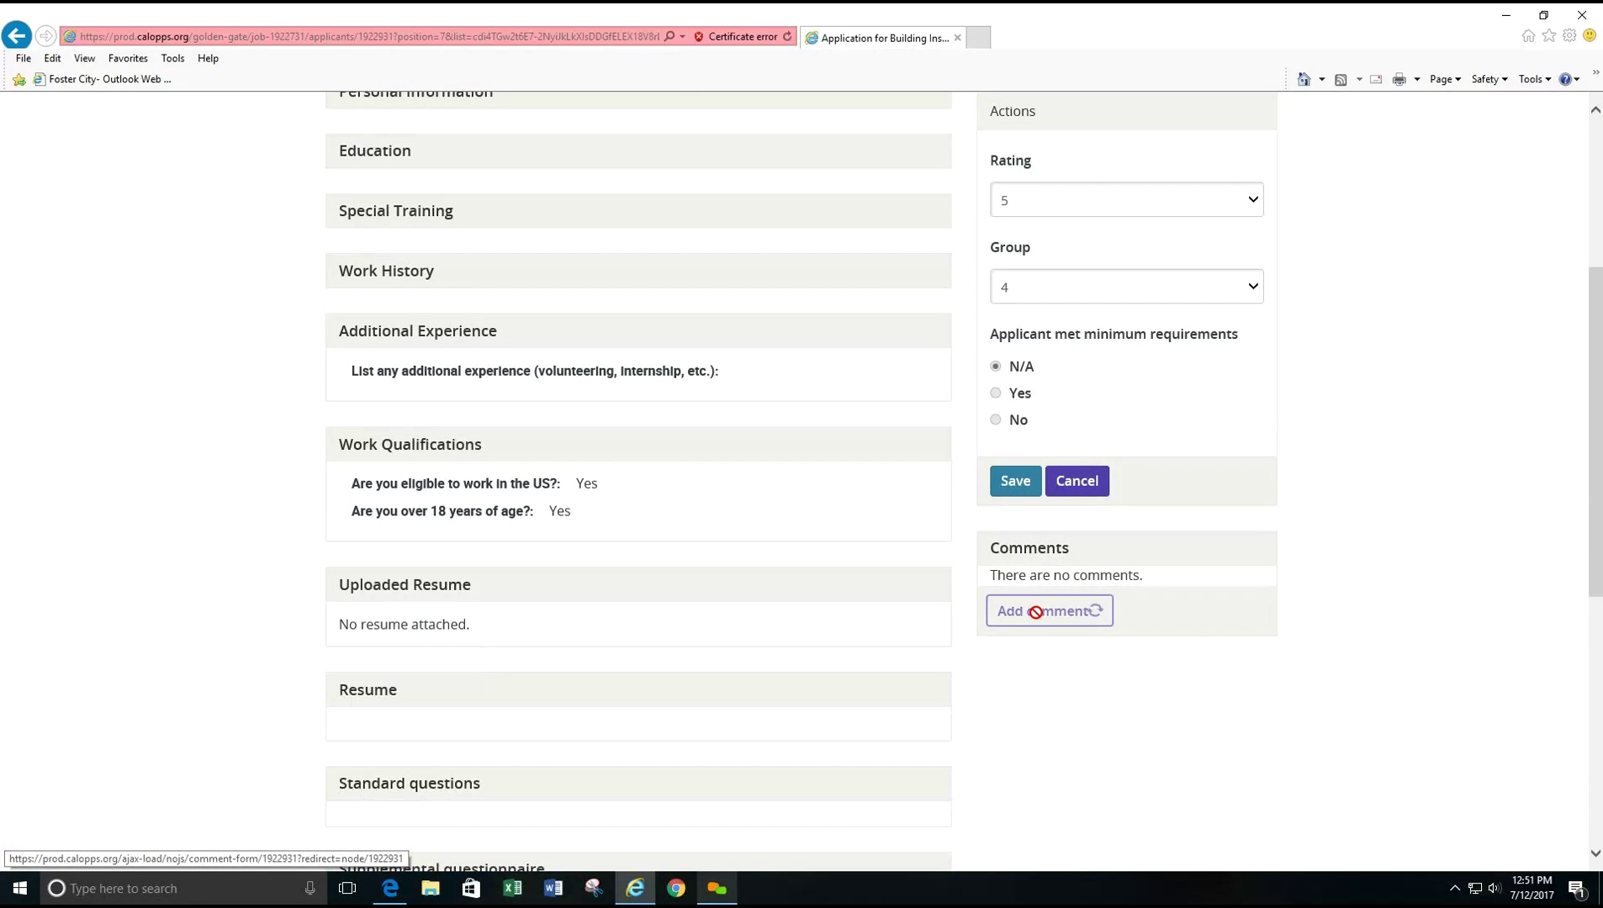
pyautogui.click(621, 265)
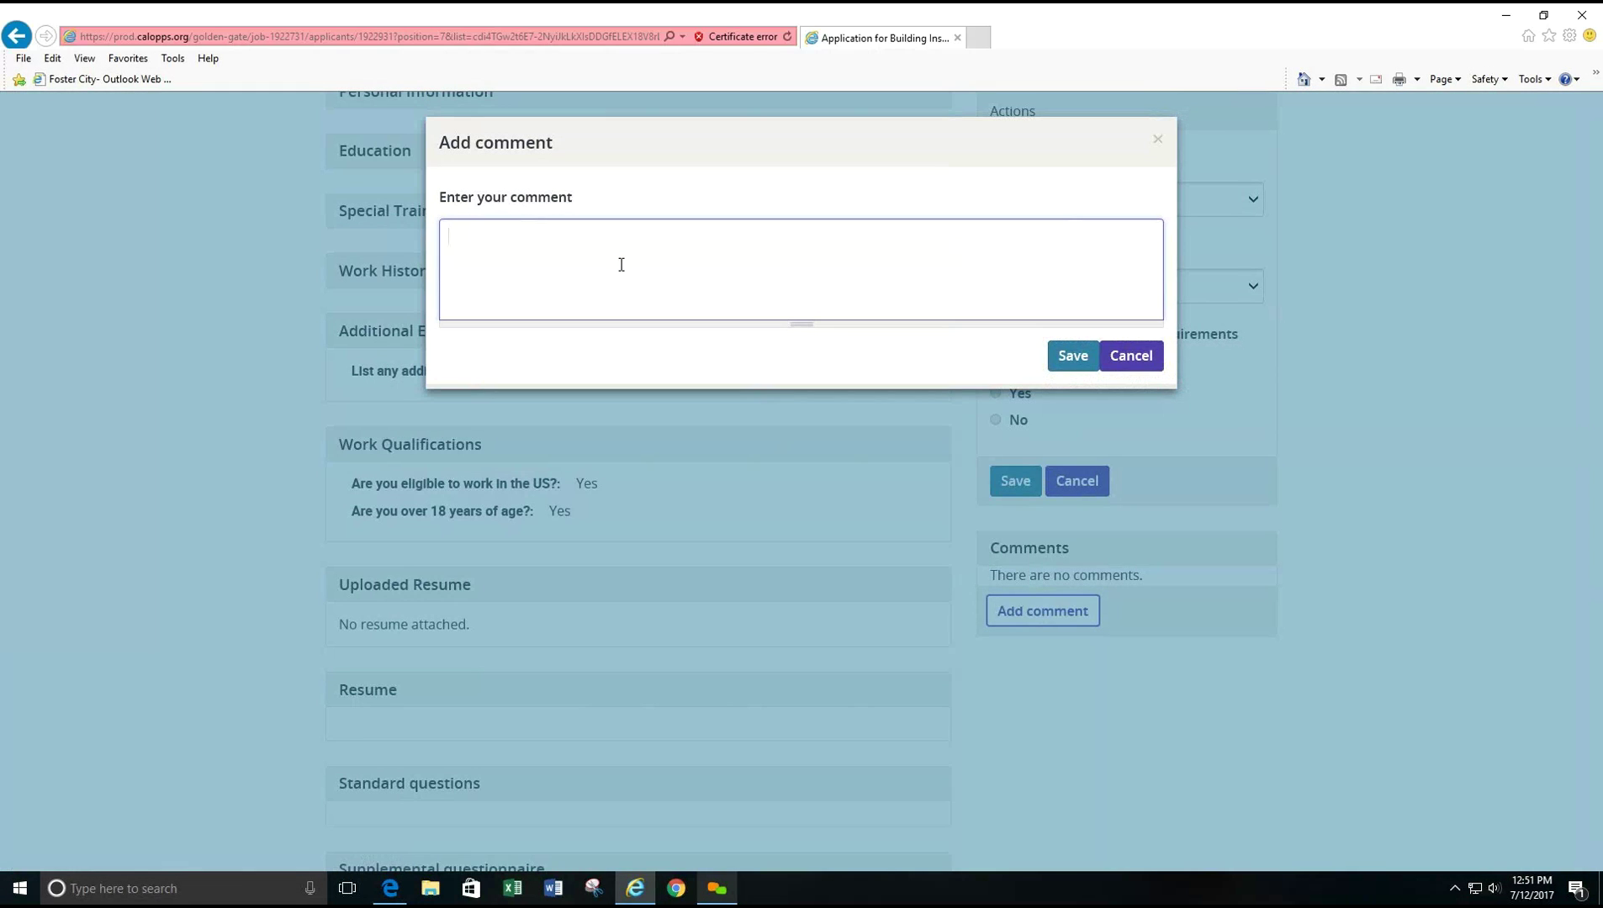
pyautogui.write('Looks Good.')
pyautogui.click(1056, 364)
pyautogui.scroll(-5, 1177, 631)
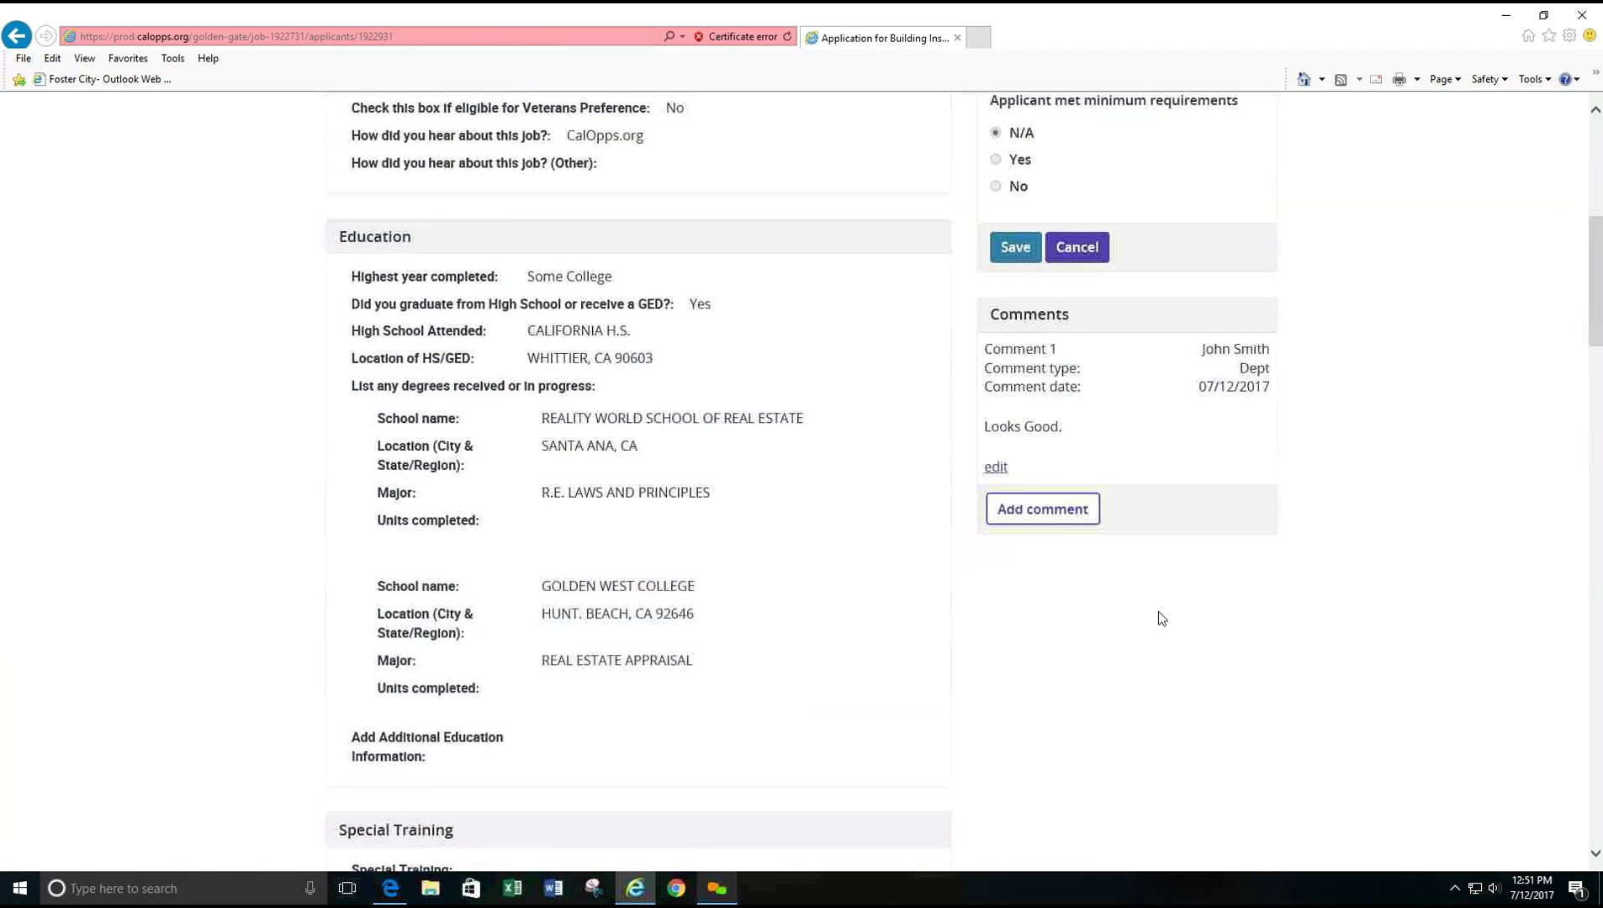
pyautogui.click(995, 467)
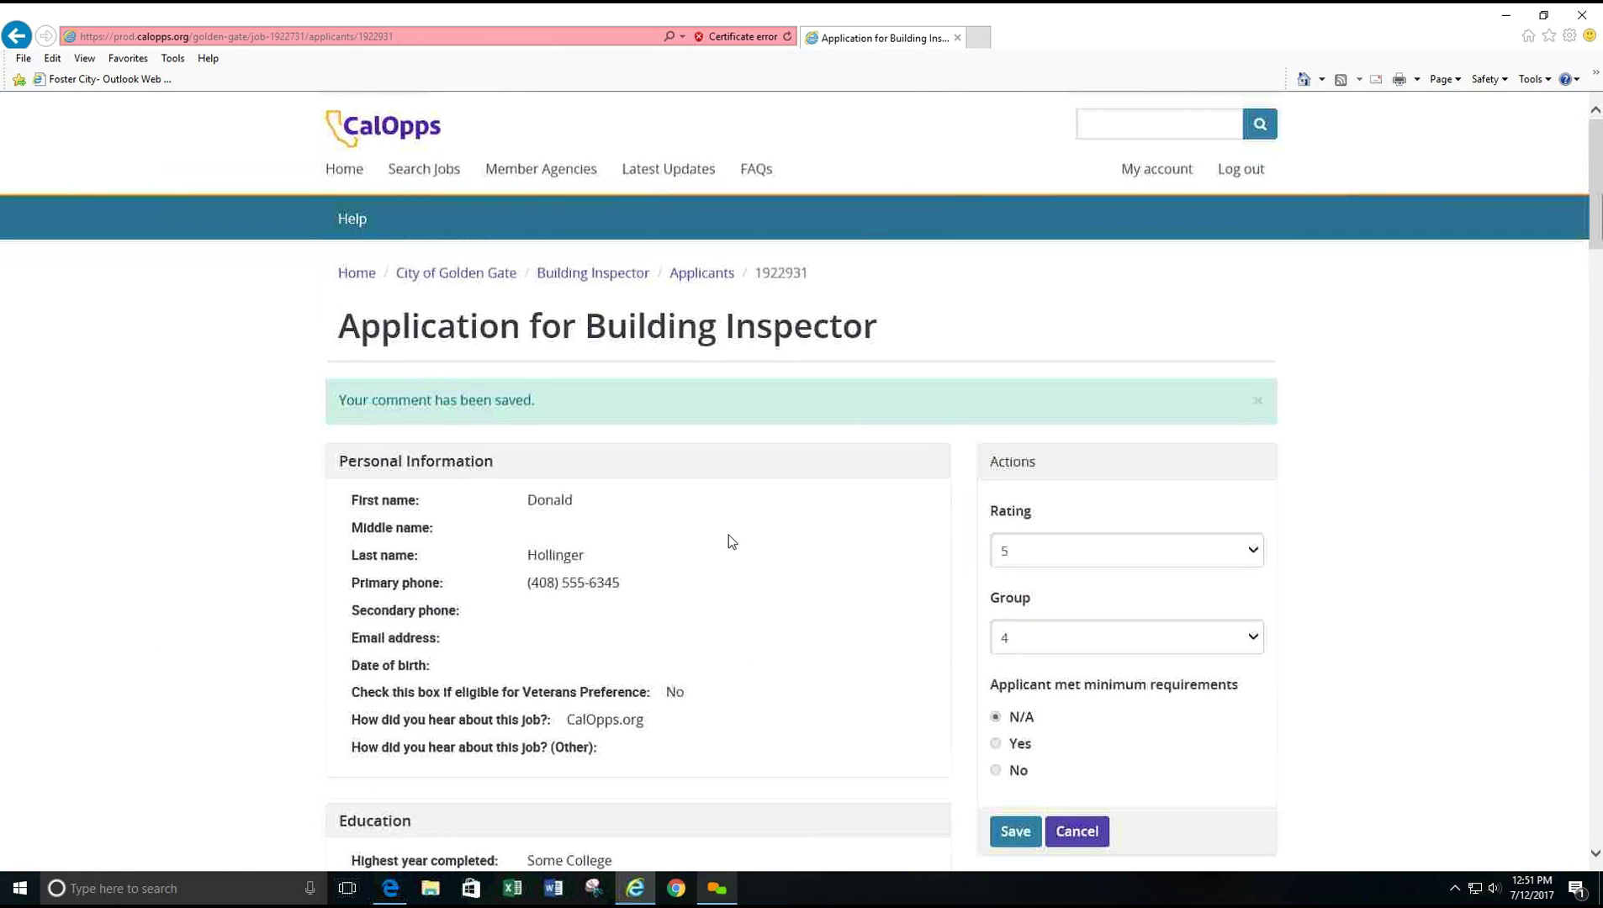
# - Return to the Building Inspector applicants list and open the third applicant's application
pyautogui.click(722, 277)
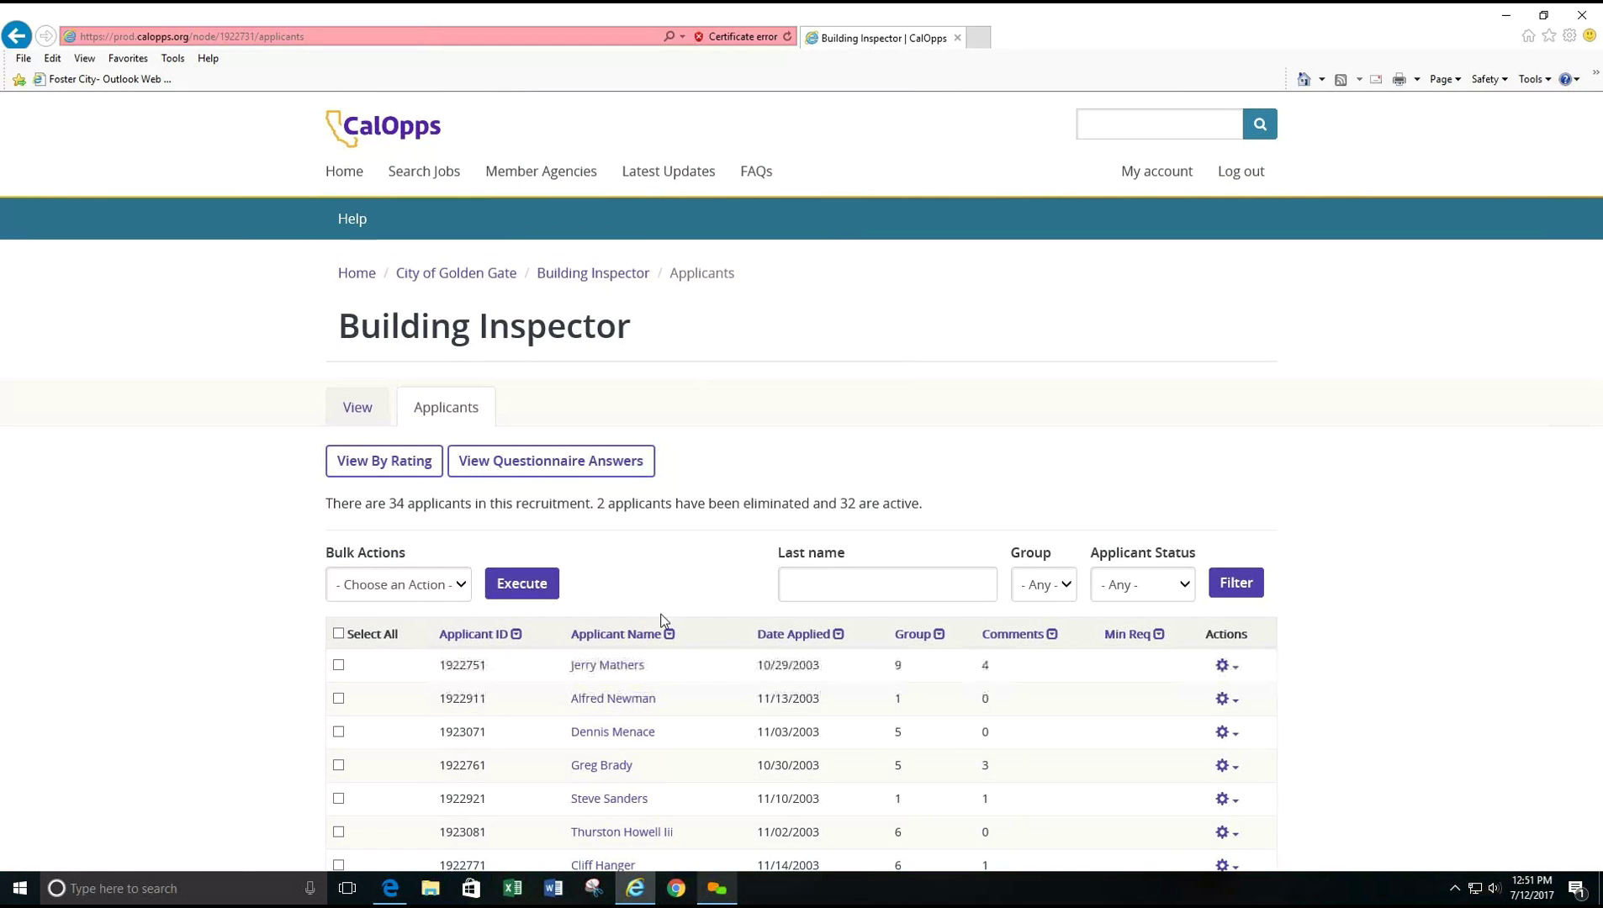
pyautogui.scroll(-5, 622, 521)
pyautogui.click(622, 266)
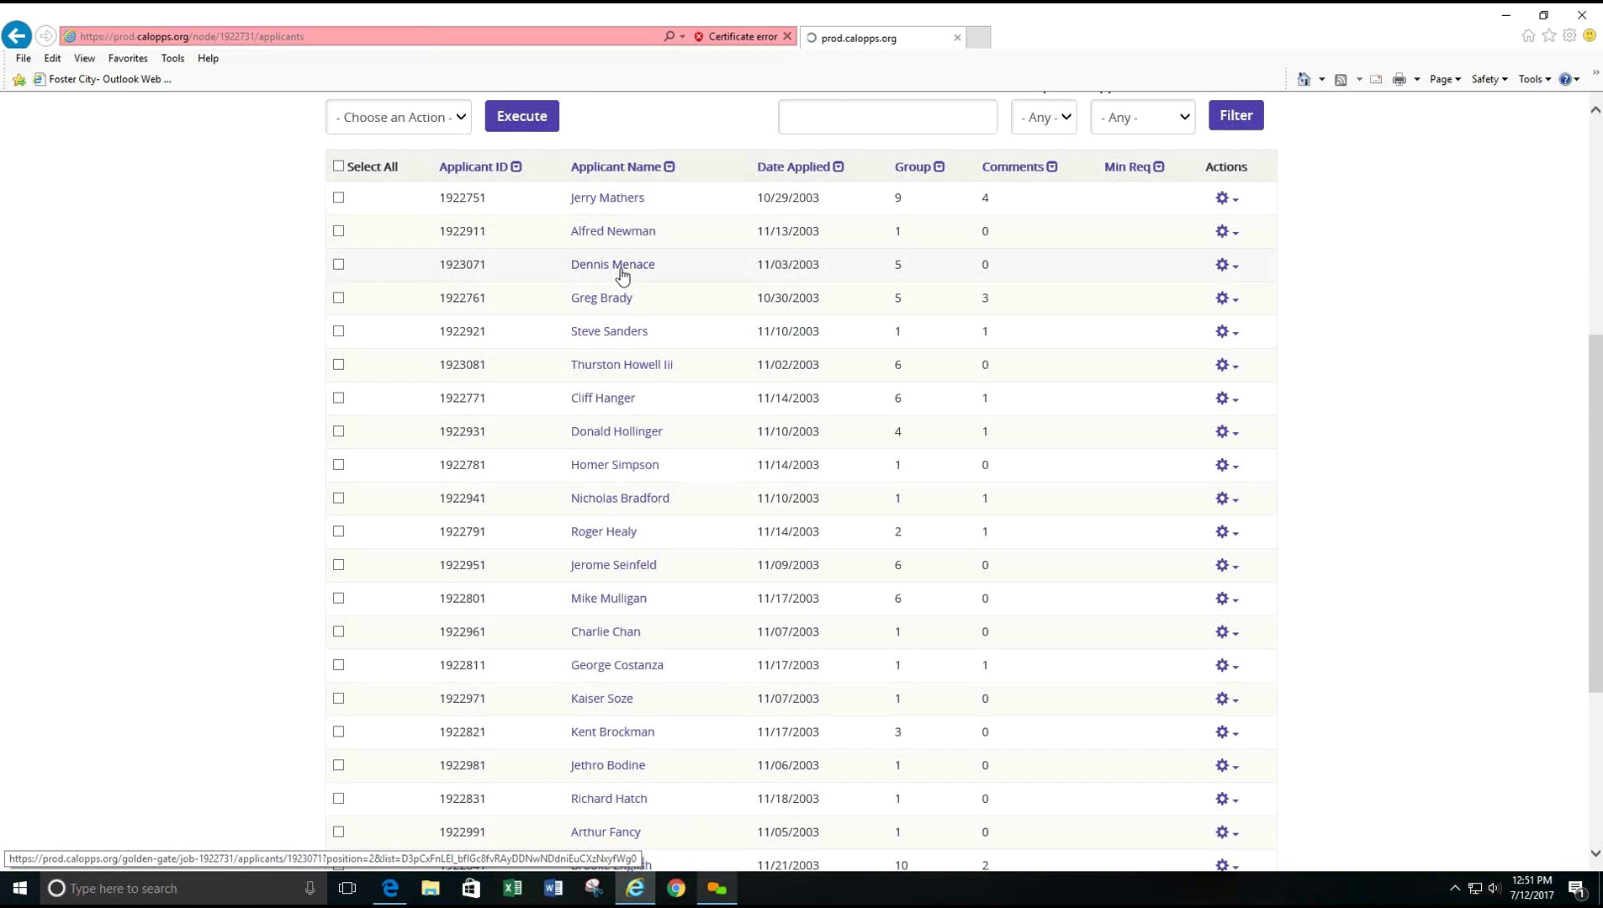
# - Collapse Personal Information, Education and Special Training, then scroll through the applicant's Work History
pyautogui.scroll(-4, 779, 632)
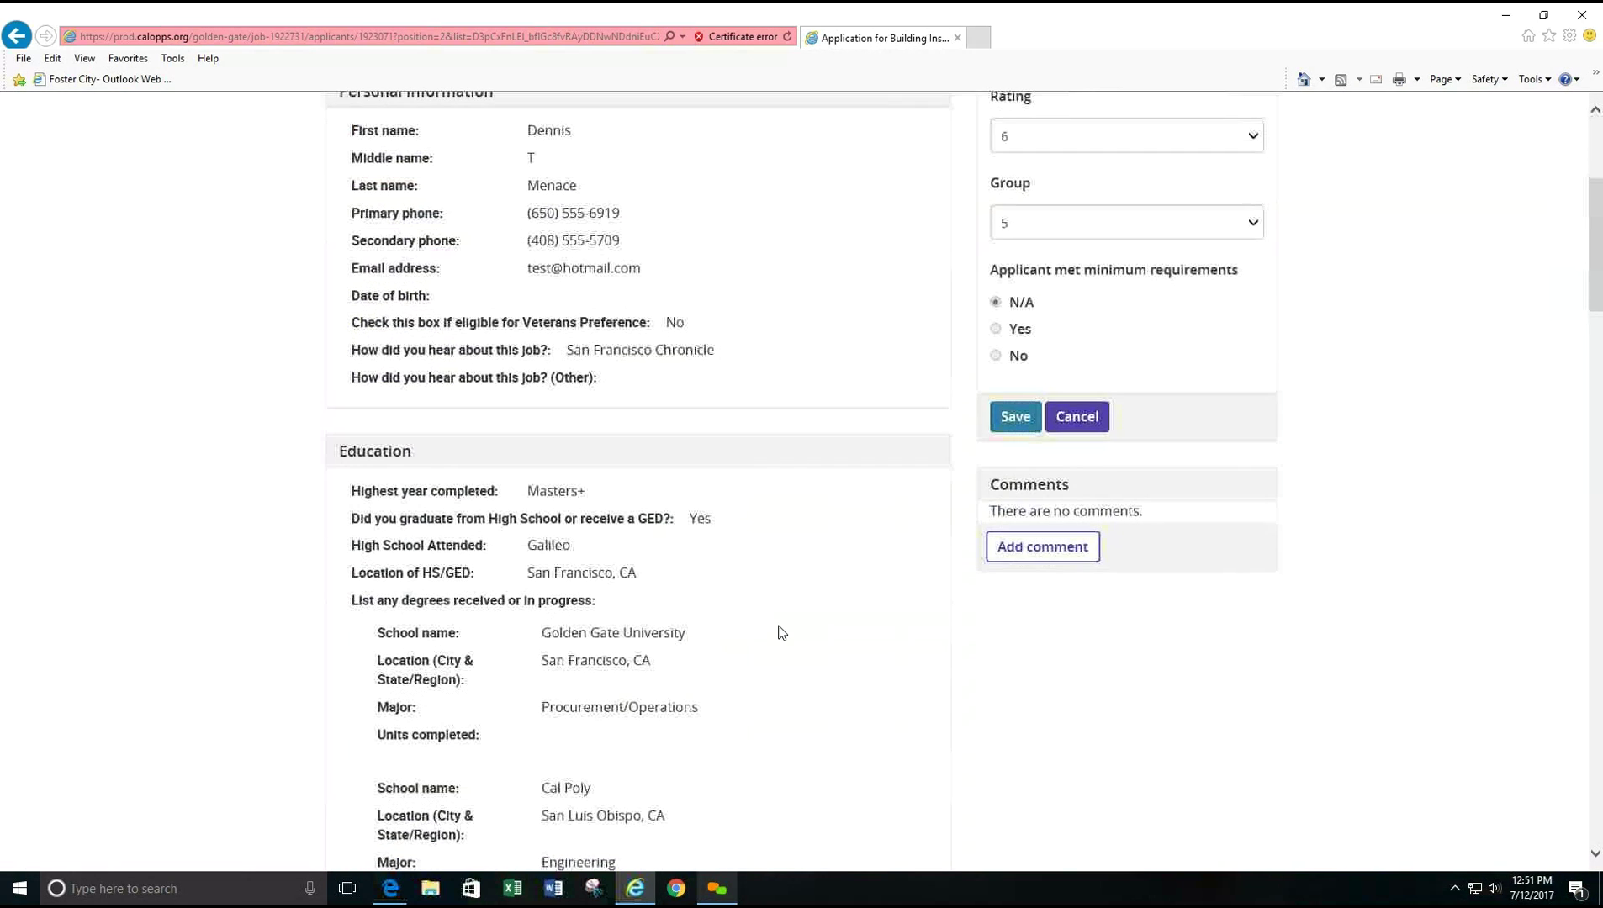
pyautogui.scroll(3, 780, 633)
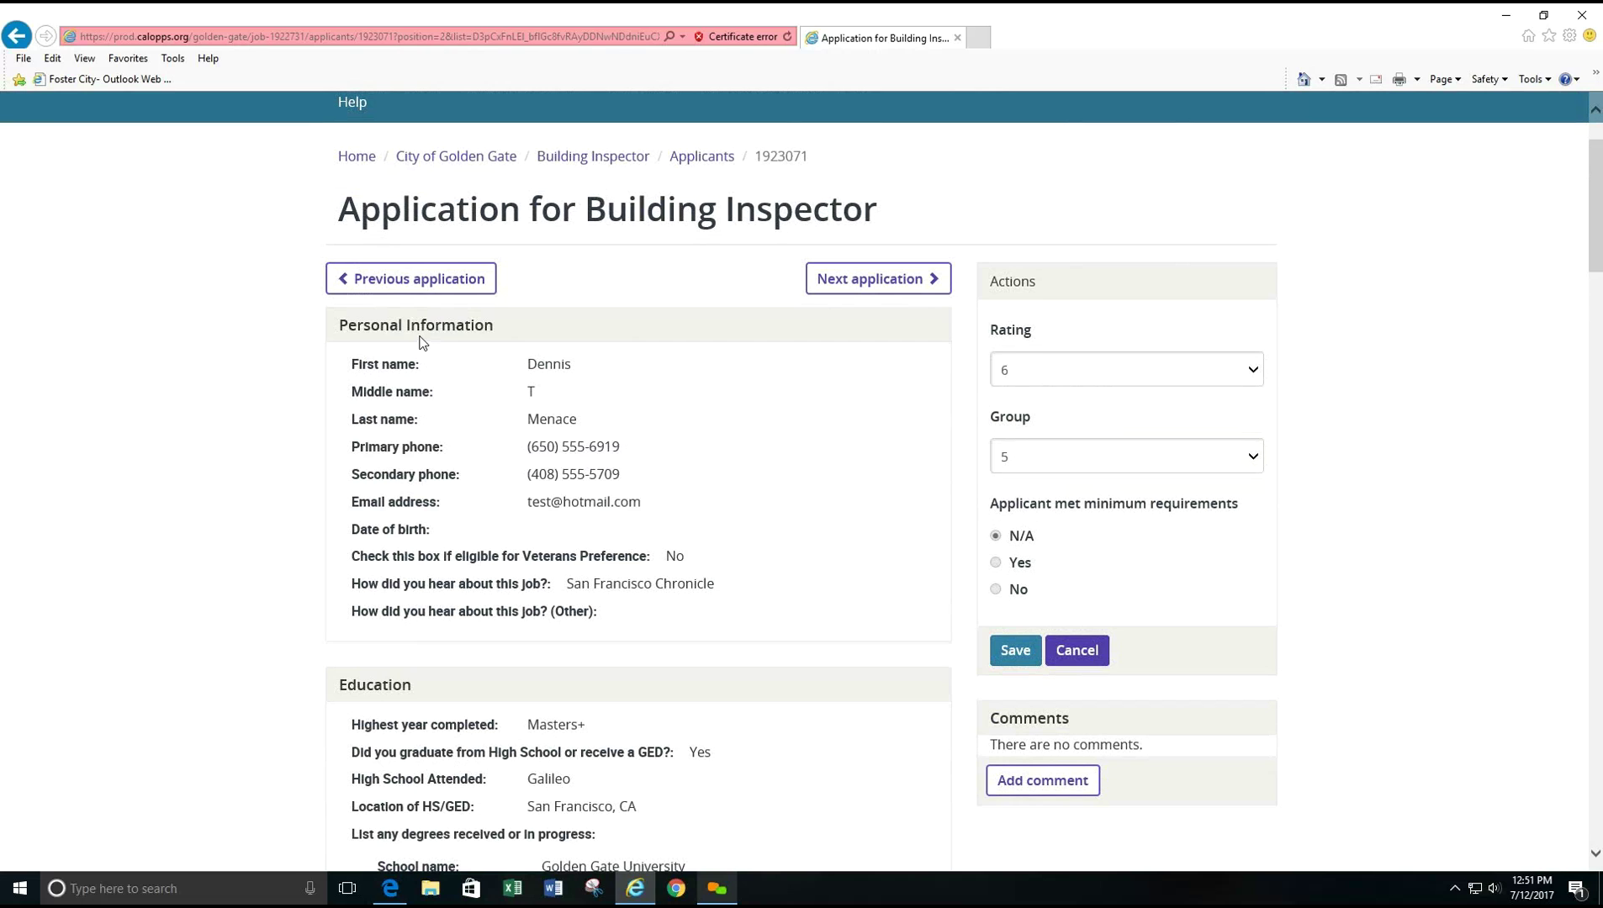
pyautogui.click(421, 326)
pyautogui.scroll(-1, 374, 353)
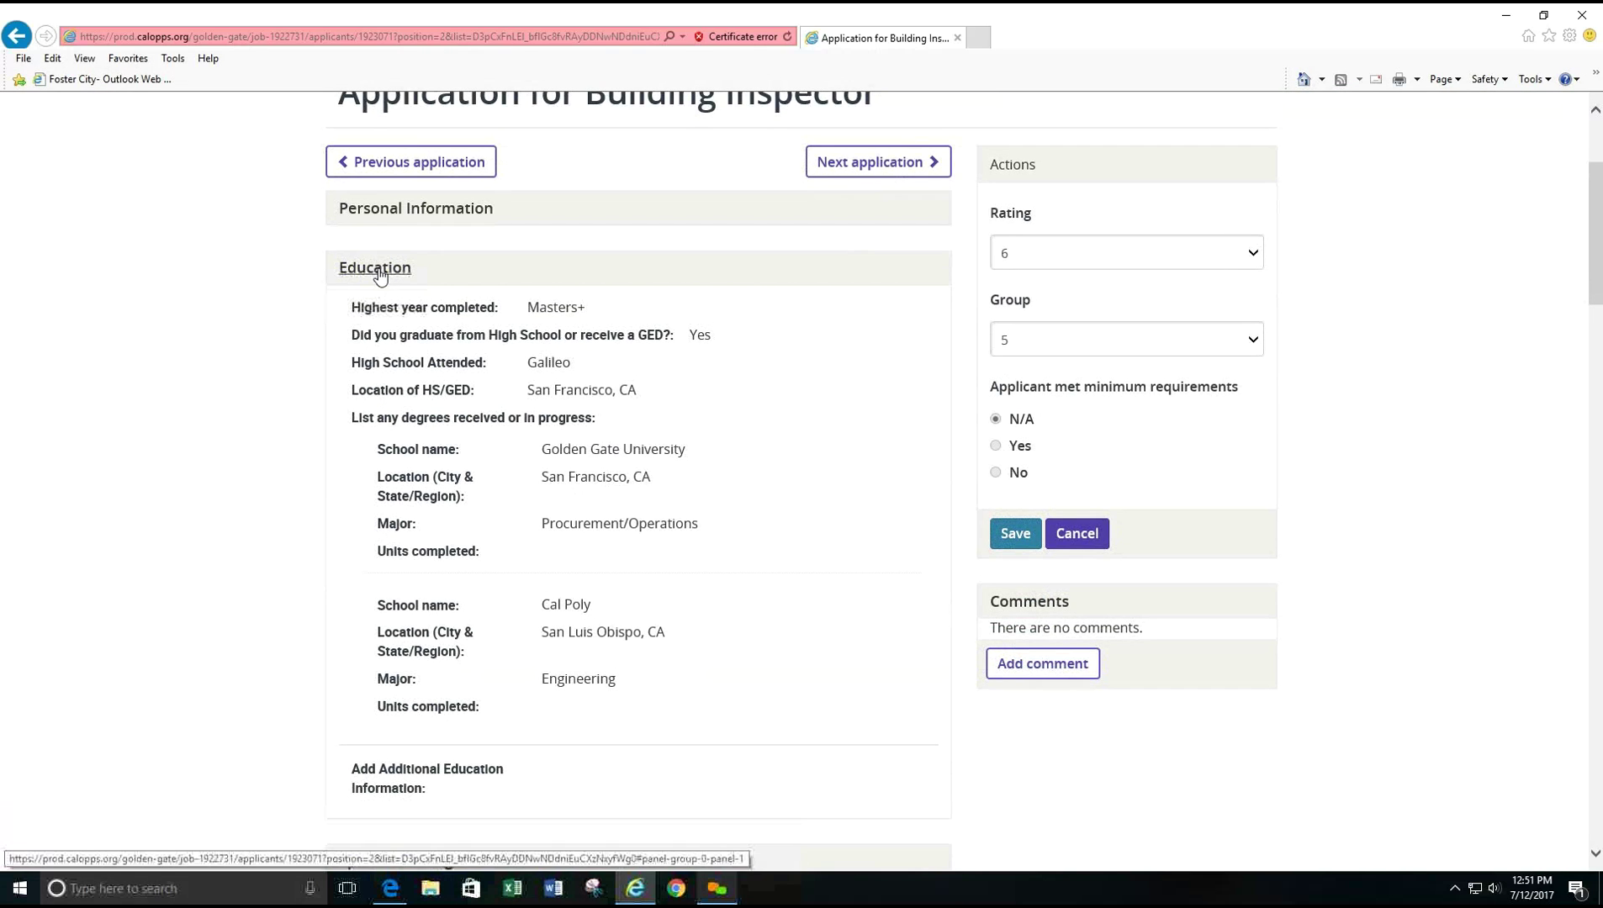
pyautogui.click(378, 270)
pyautogui.click(396, 328)
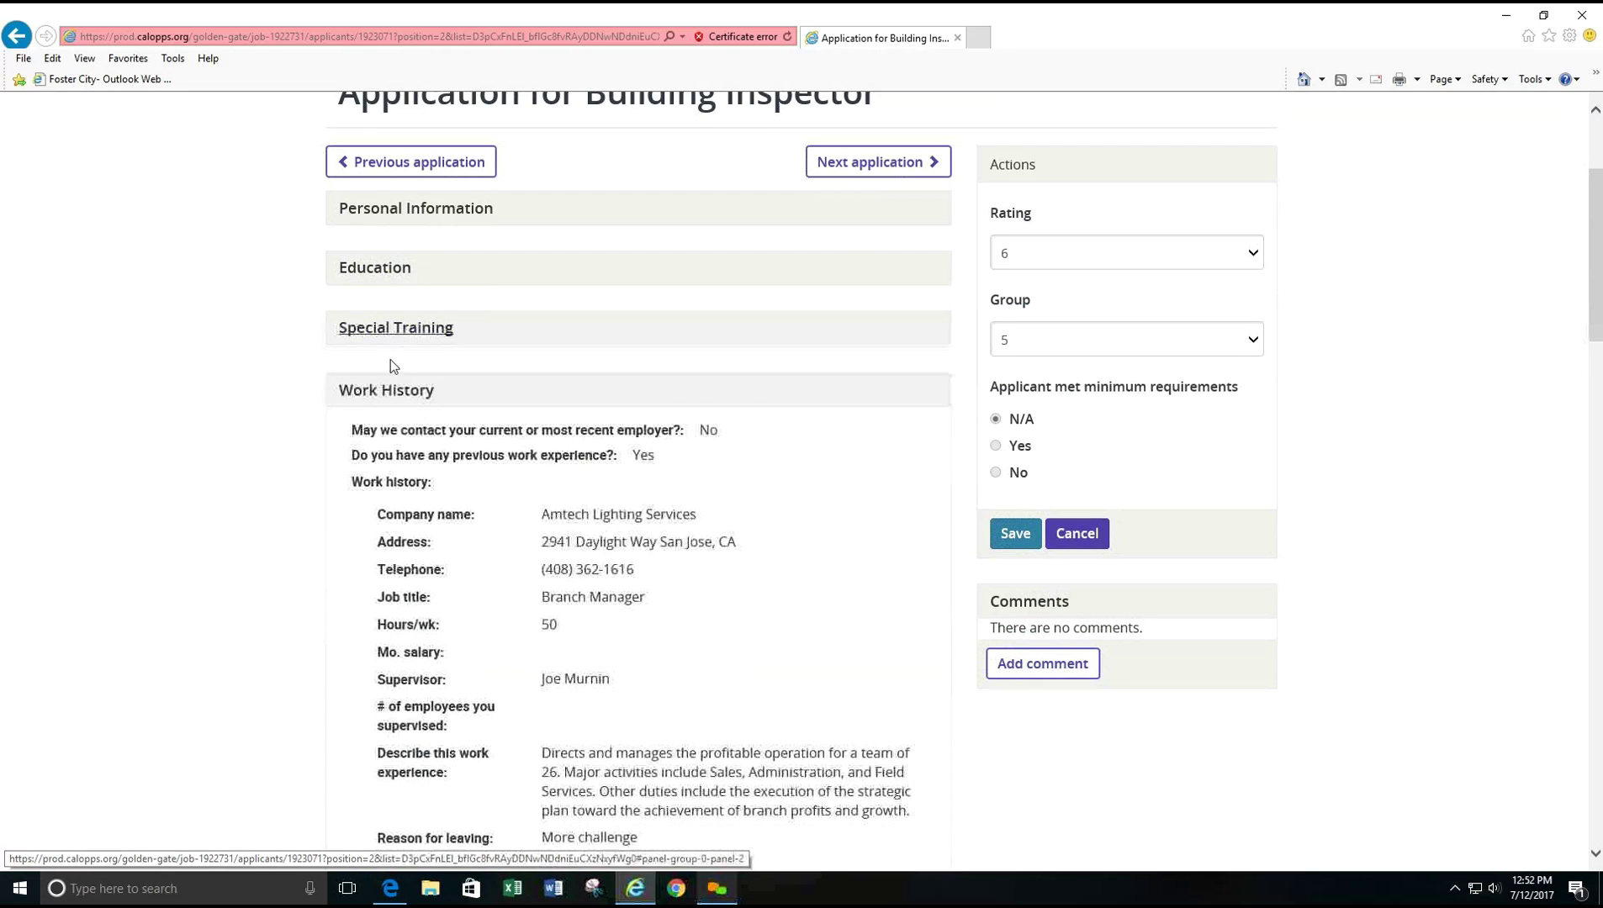
pyautogui.scroll(-10, 543, 538)
pyautogui.scroll(-10, 543, 539)
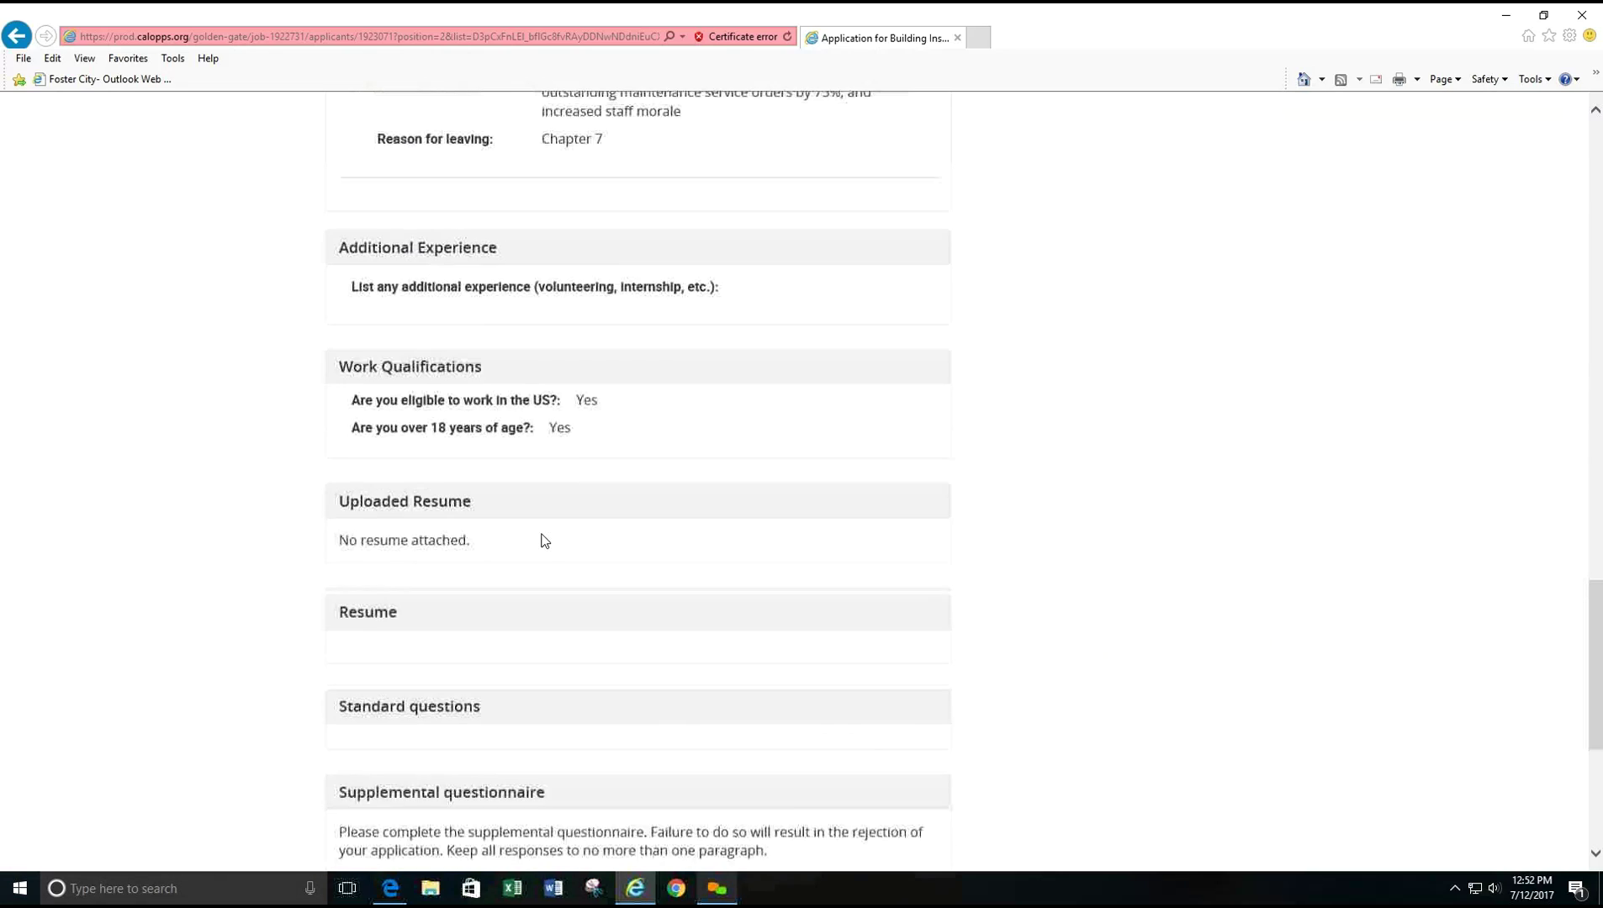
pyautogui.scroll(20, 994, 602)
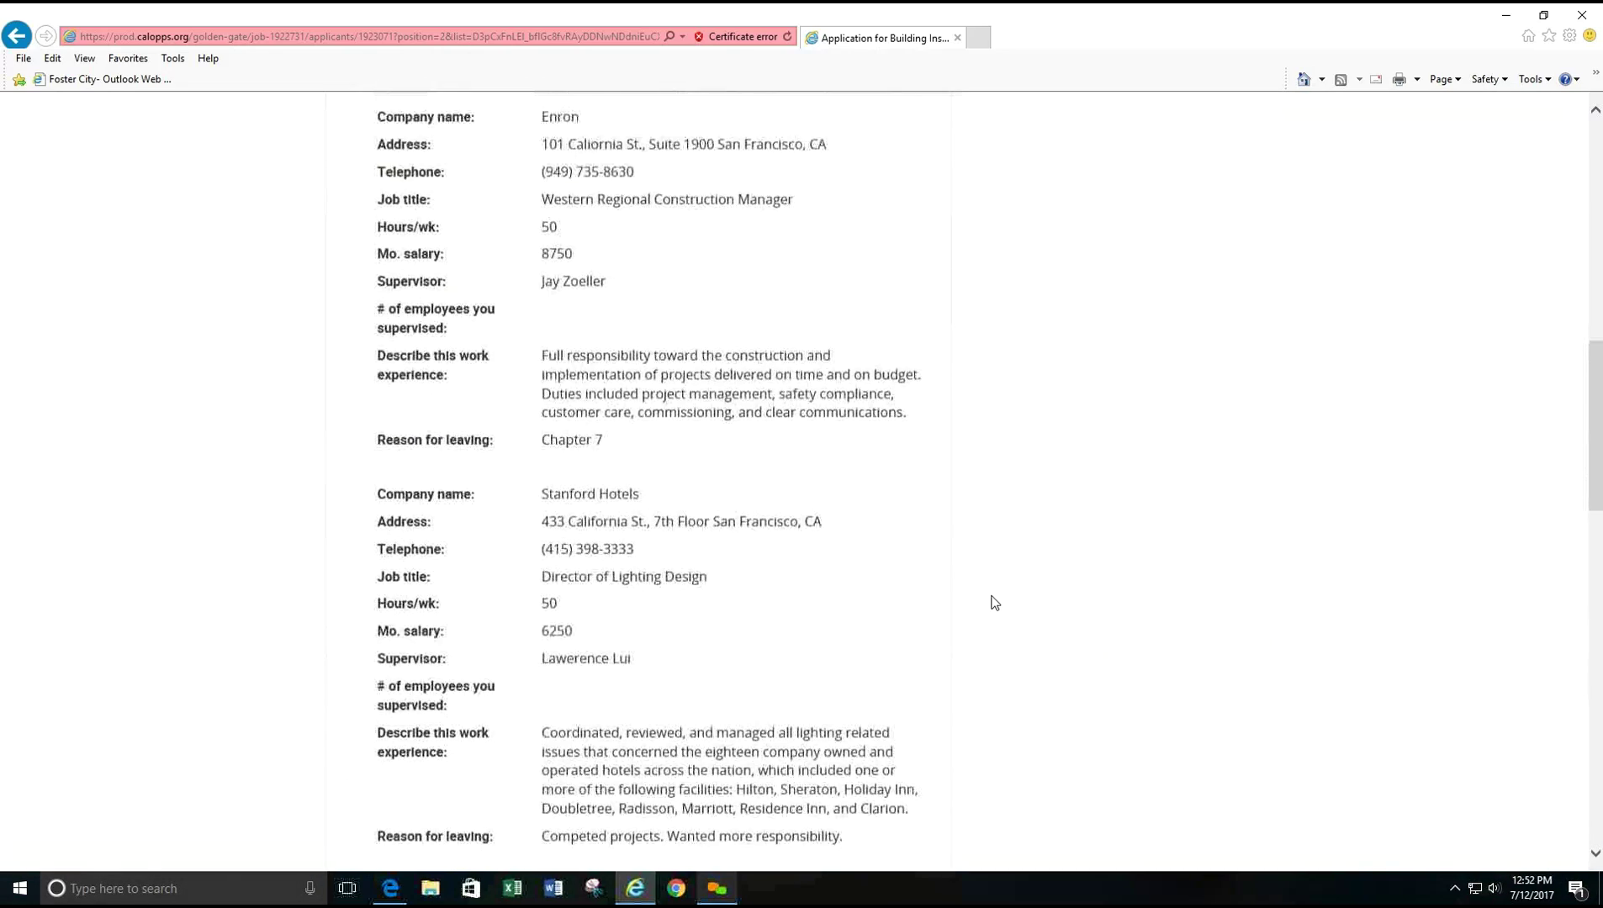
# - Change this applicant's rating from 6 to 8 and save, keeping group 5
pyautogui.click(1016, 297)
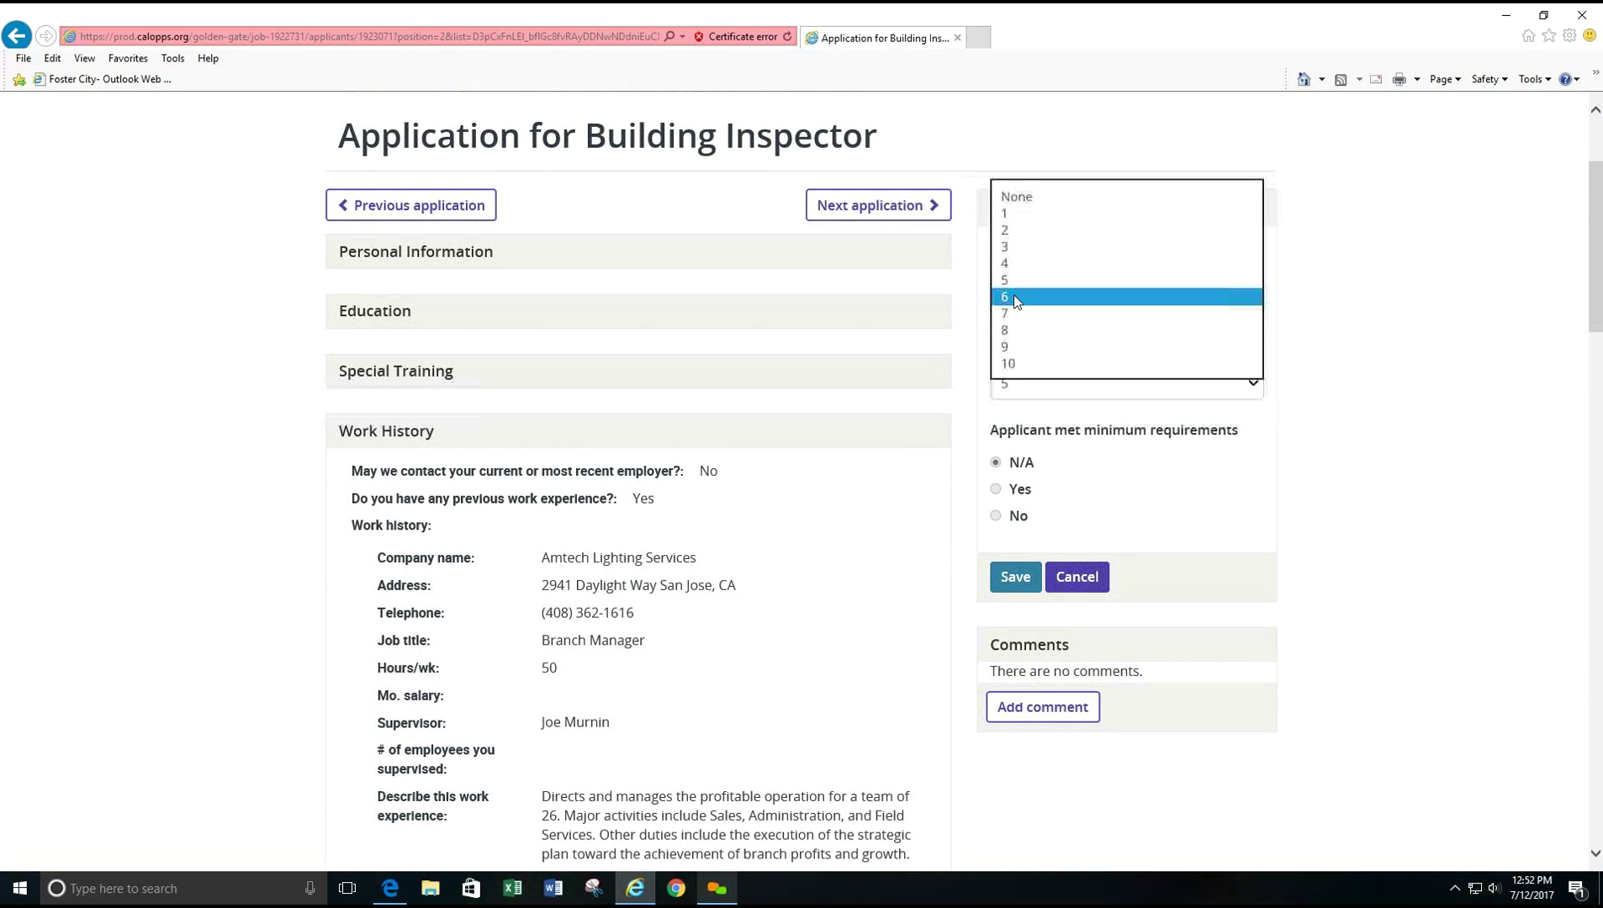
pyautogui.click(1004, 330)
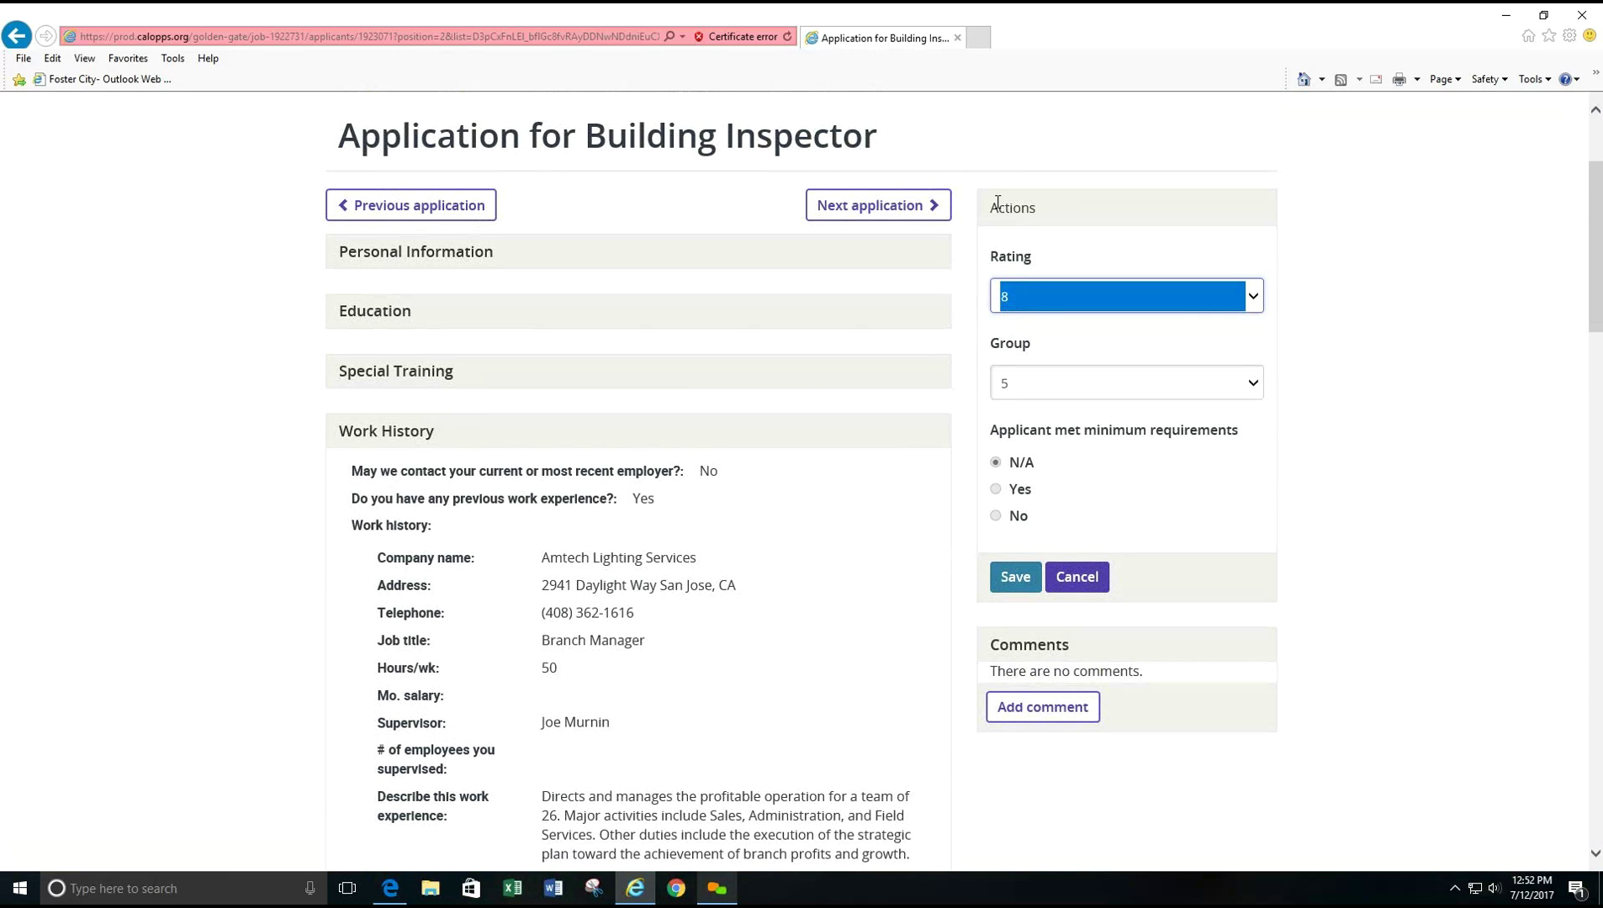
pyautogui.click(1017, 577)
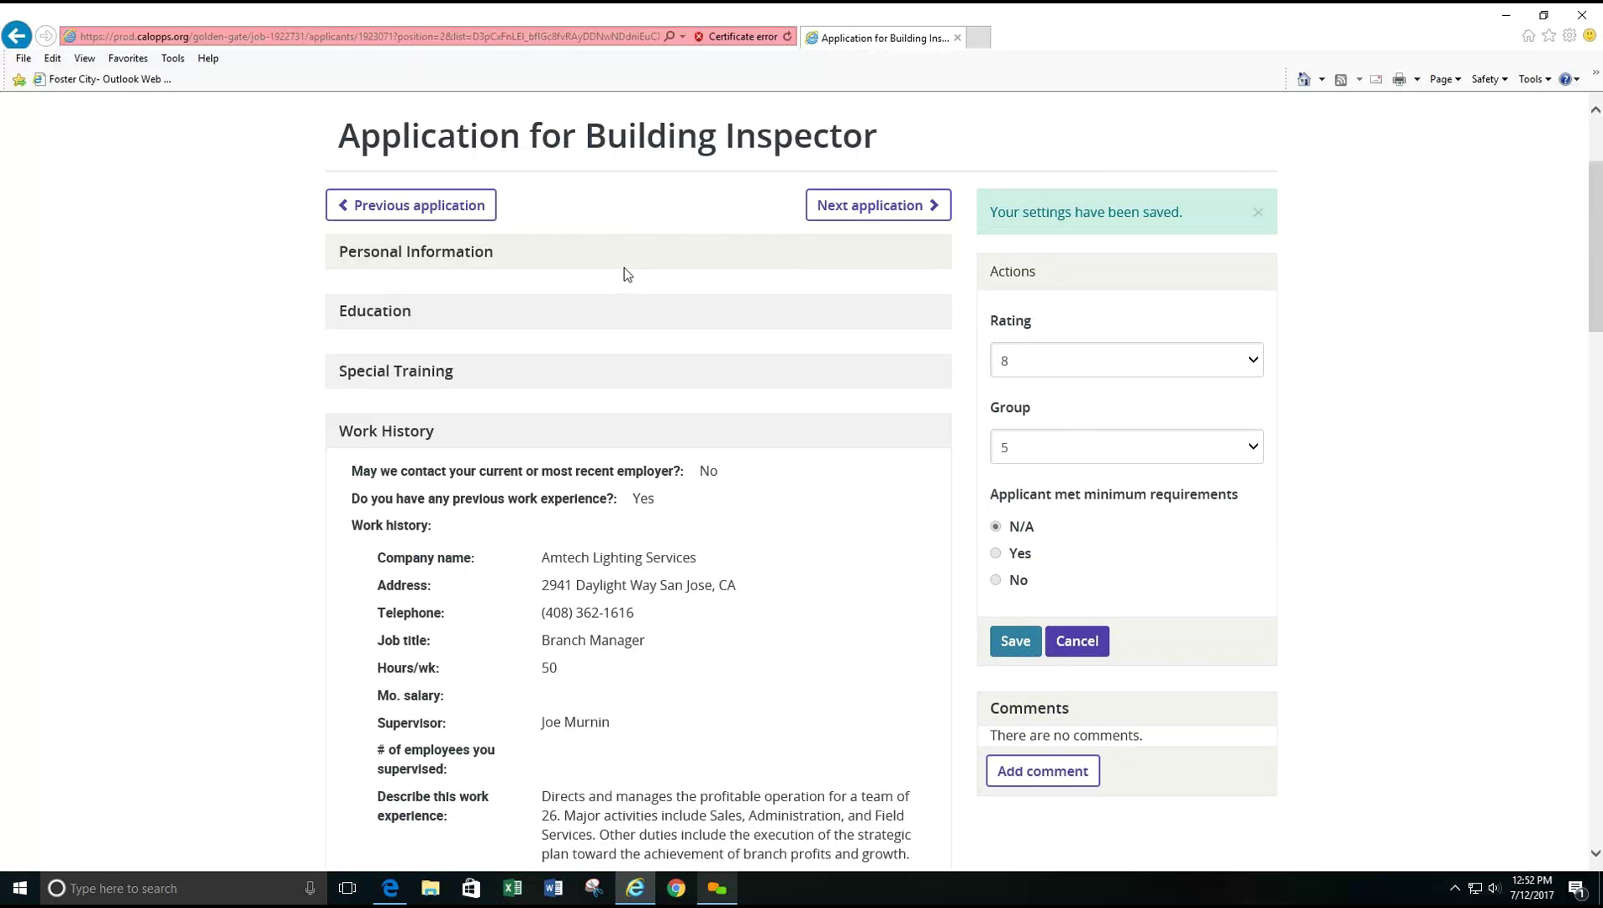
pyautogui.scroll(3, 624, 268)
pyautogui.scroll(-1, 1190, 655)
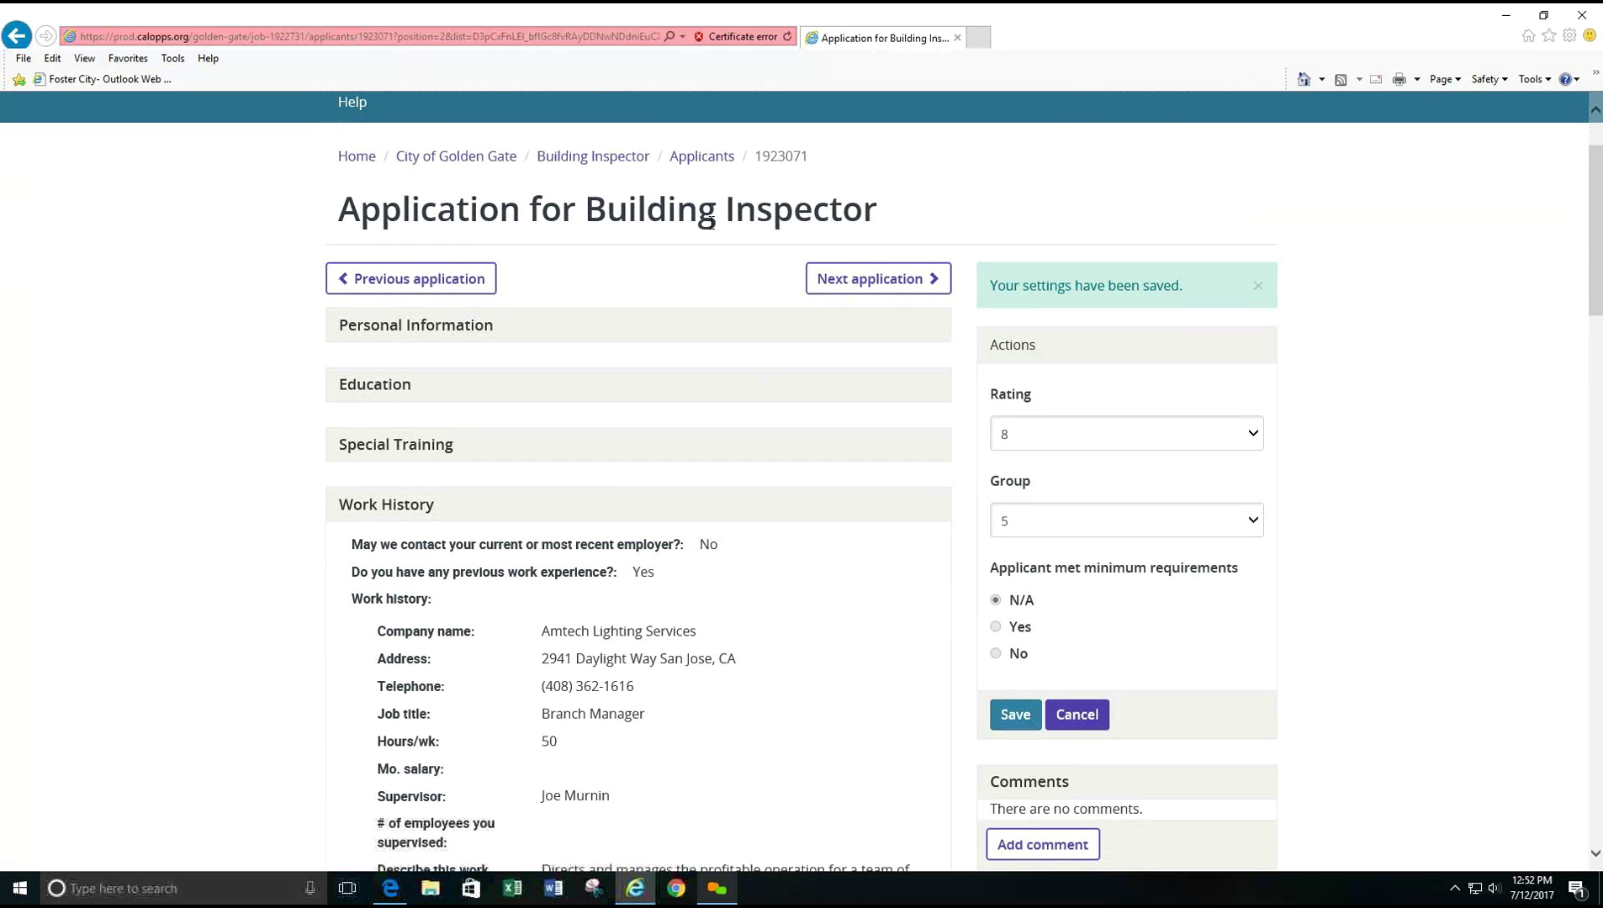
# - Open another applicant's application from the Building Inspector applicants list
pyautogui.click(720, 164)
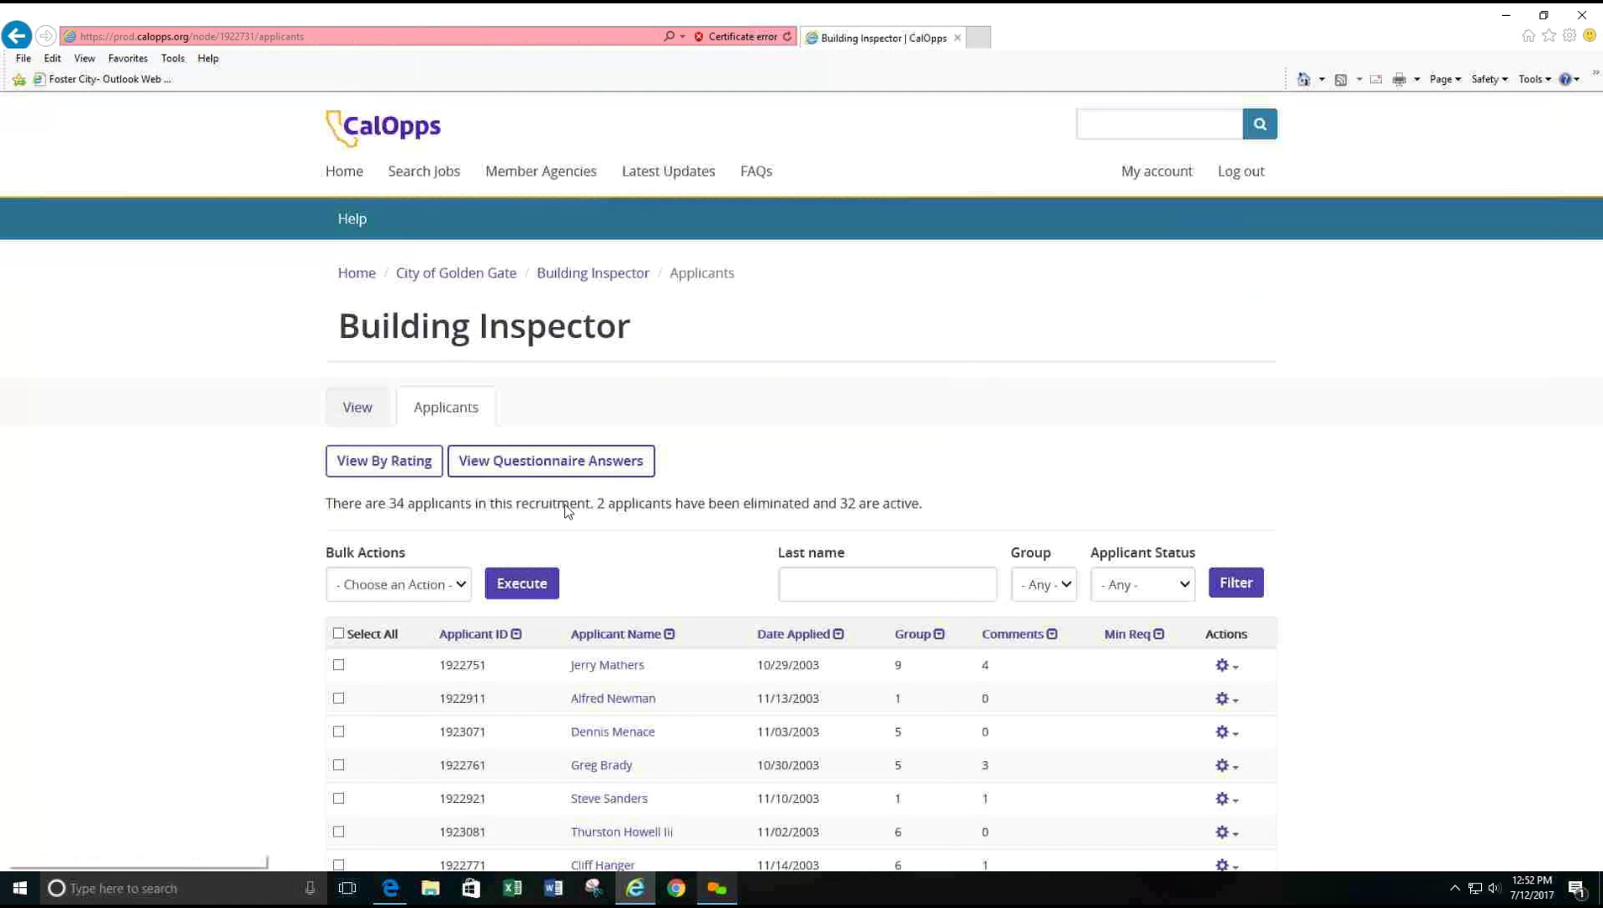
pyautogui.click(610, 700)
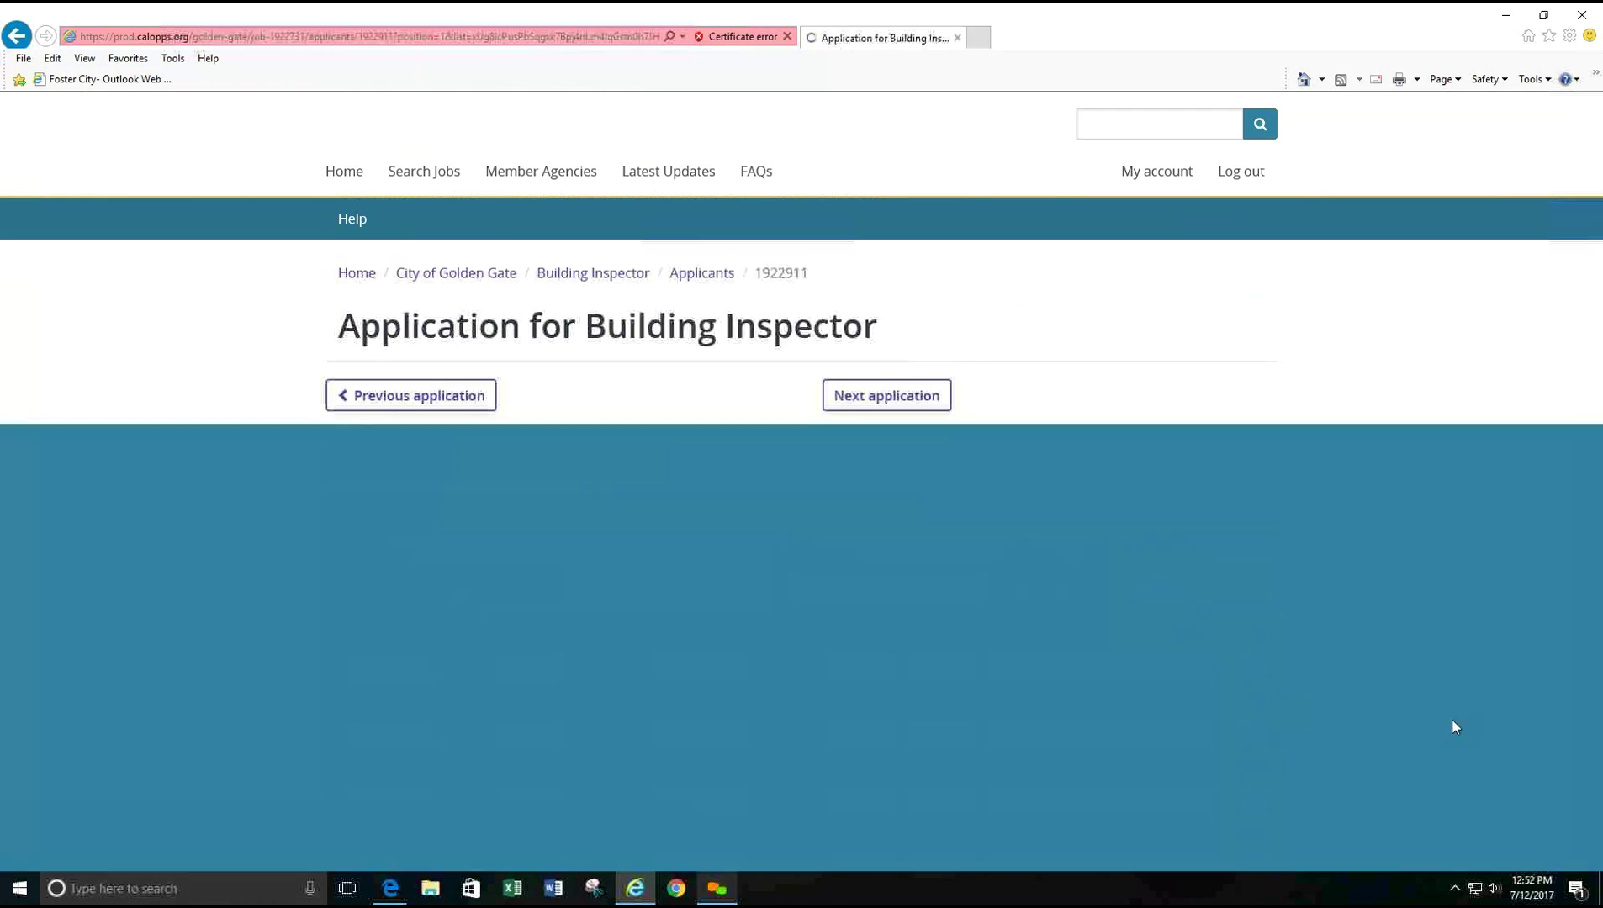
pyautogui.scroll(-5, 1423, 707)
pyautogui.scroll(5, 1423, 707)
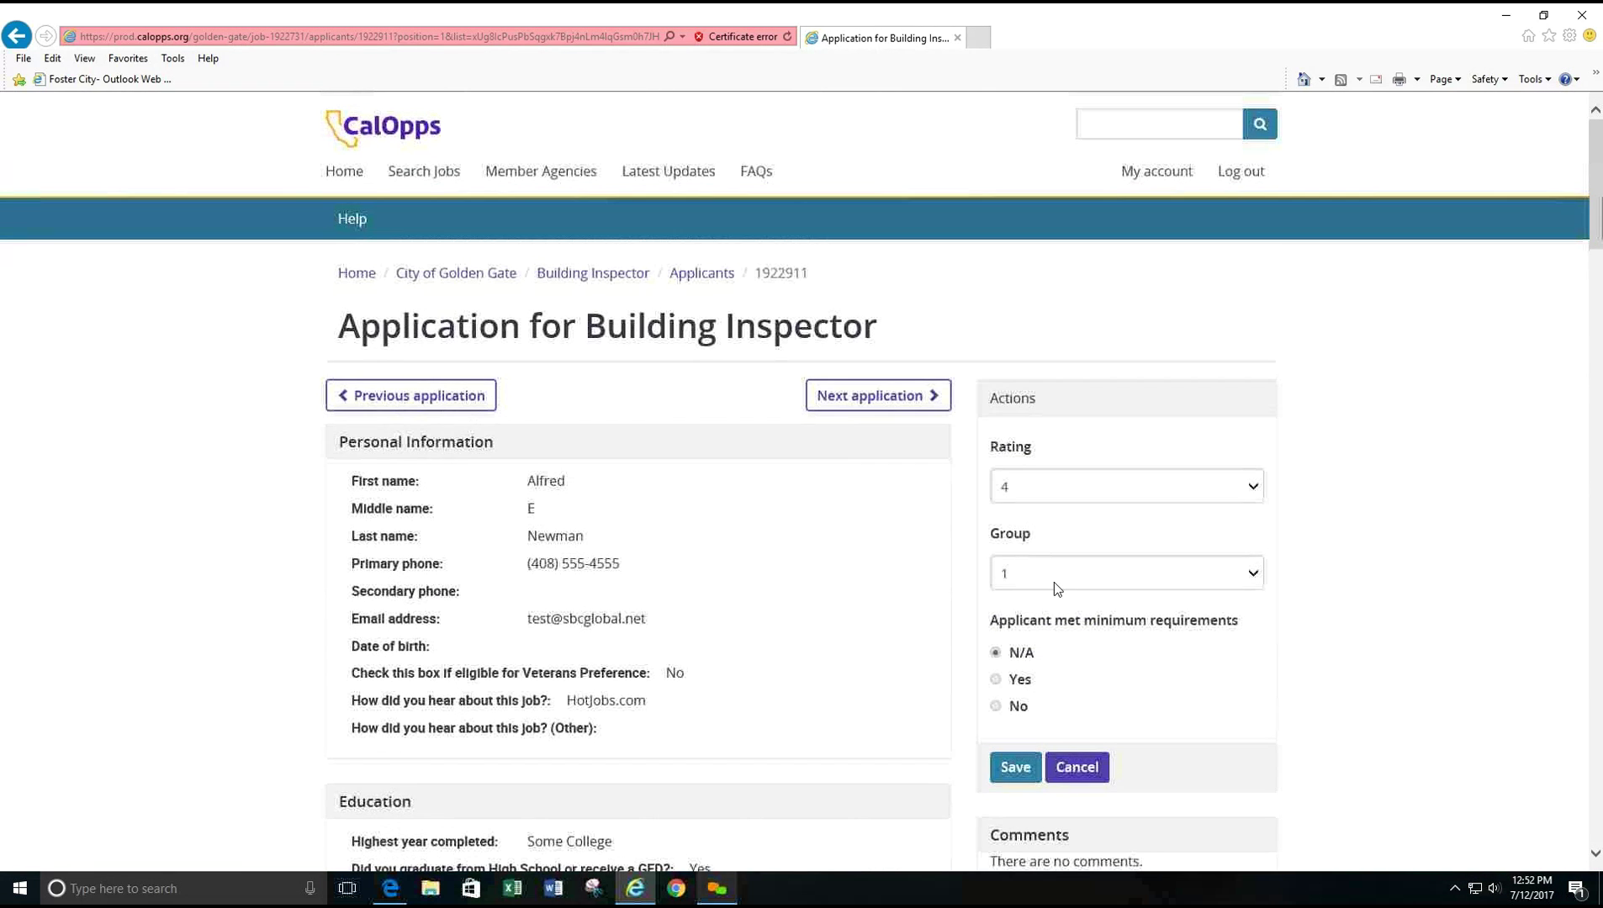
# - Review the previous applicant's application and comments, then return to the applicants list
pyautogui.click(438, 403)
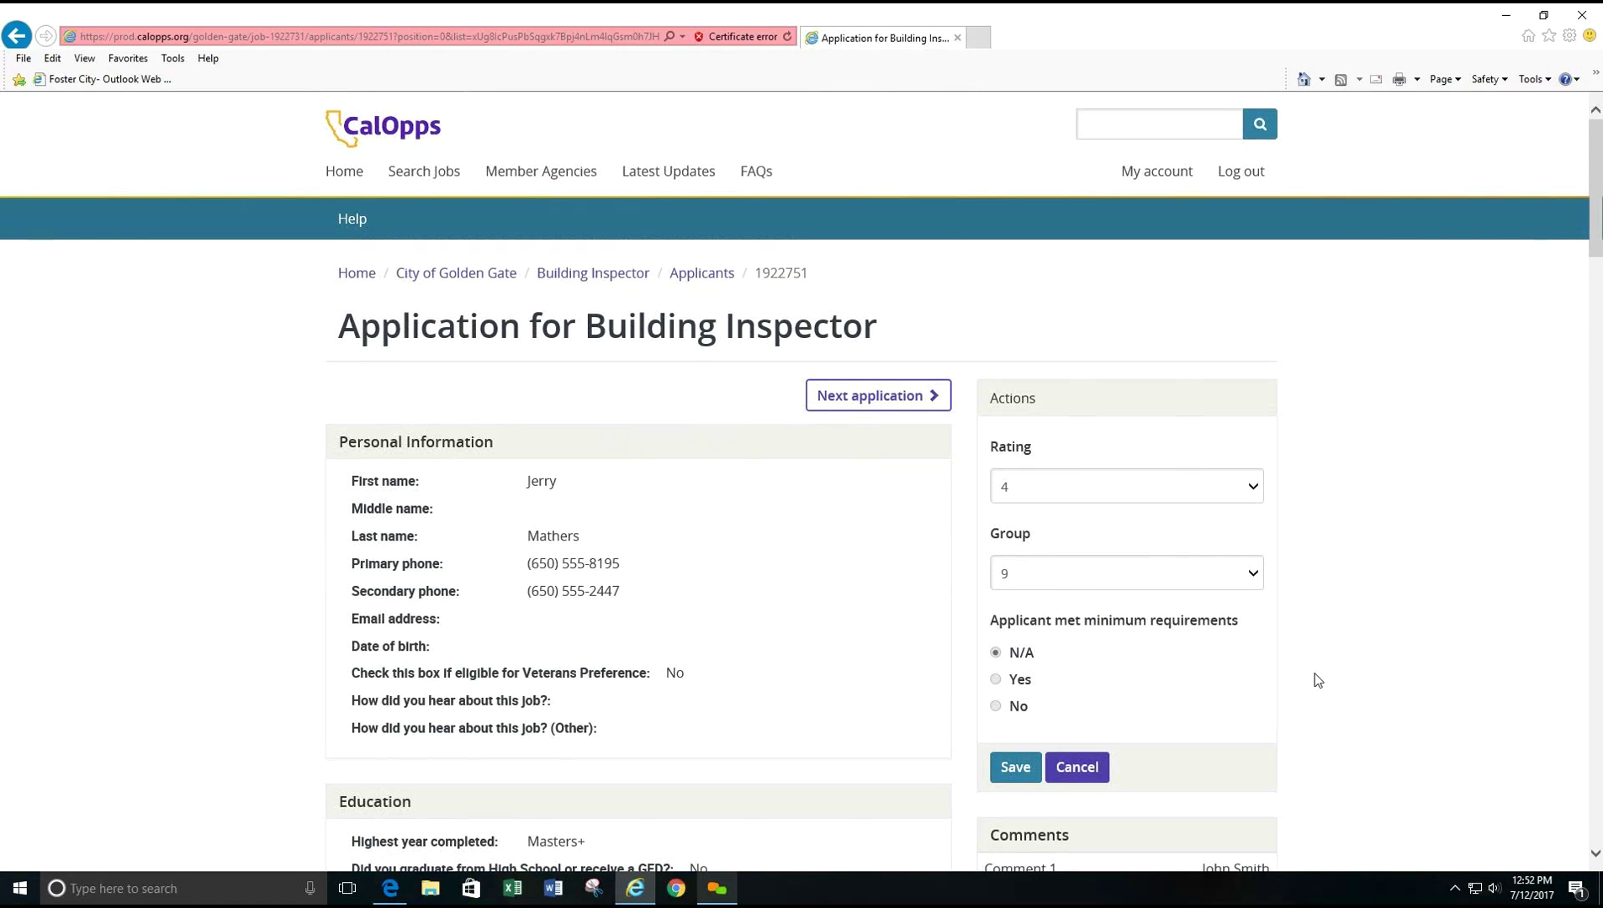
pyautogui.scroll(-5, 1316, 678)
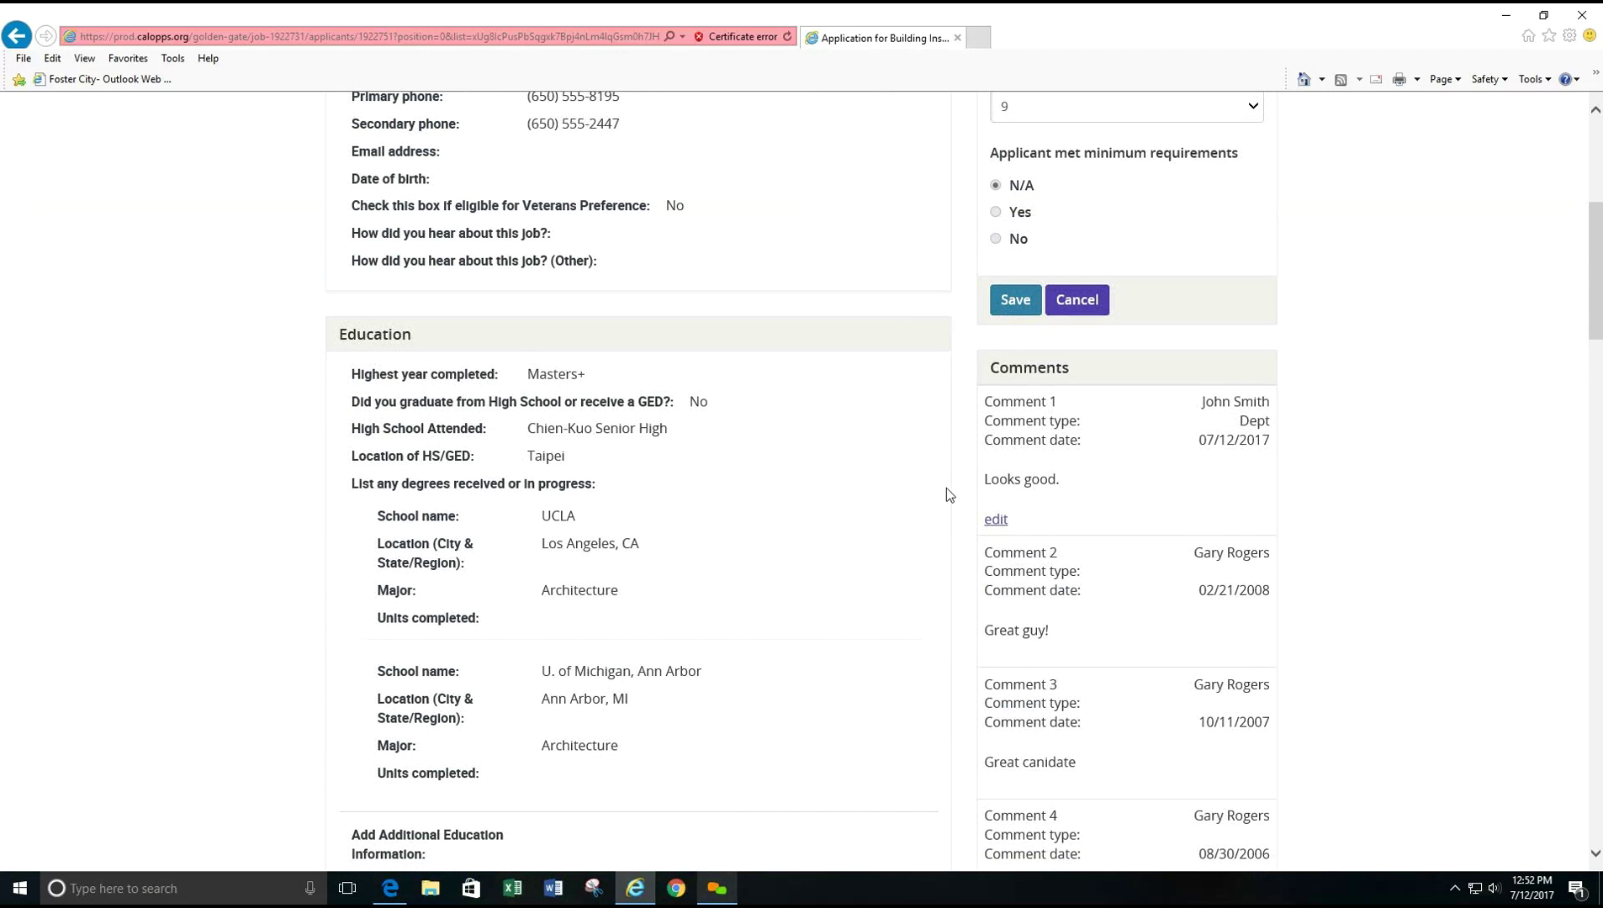
pyautogui.scroll(-1, 1308, 707)
pyautogui.scroll(-2, 1314, 701)
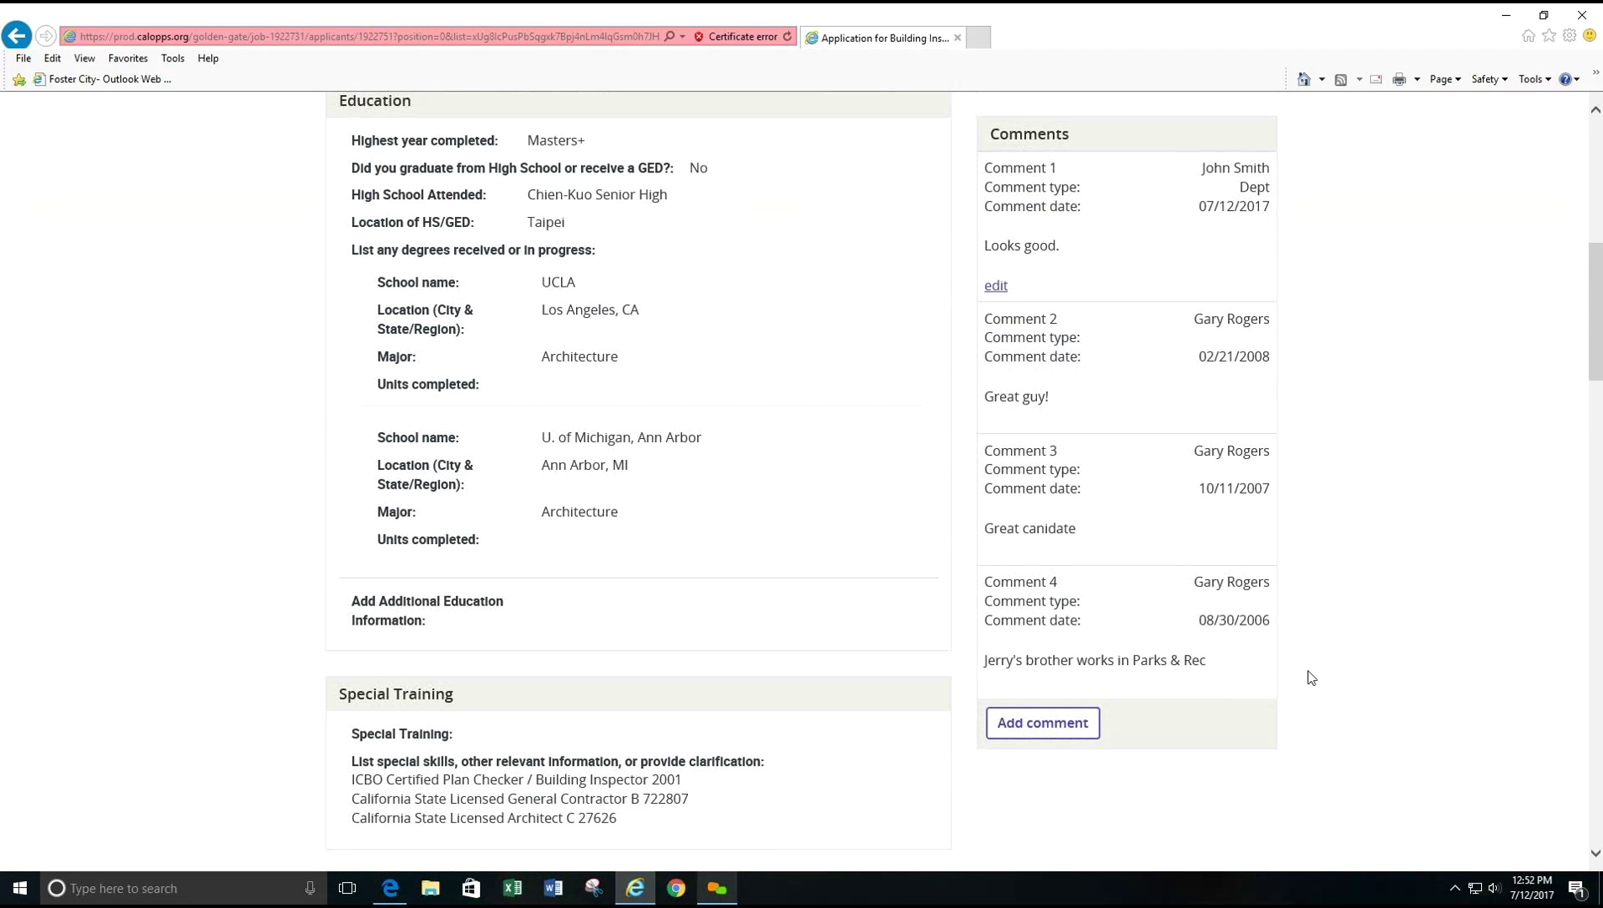
pyautogui.scroll(3, 1118, 664)
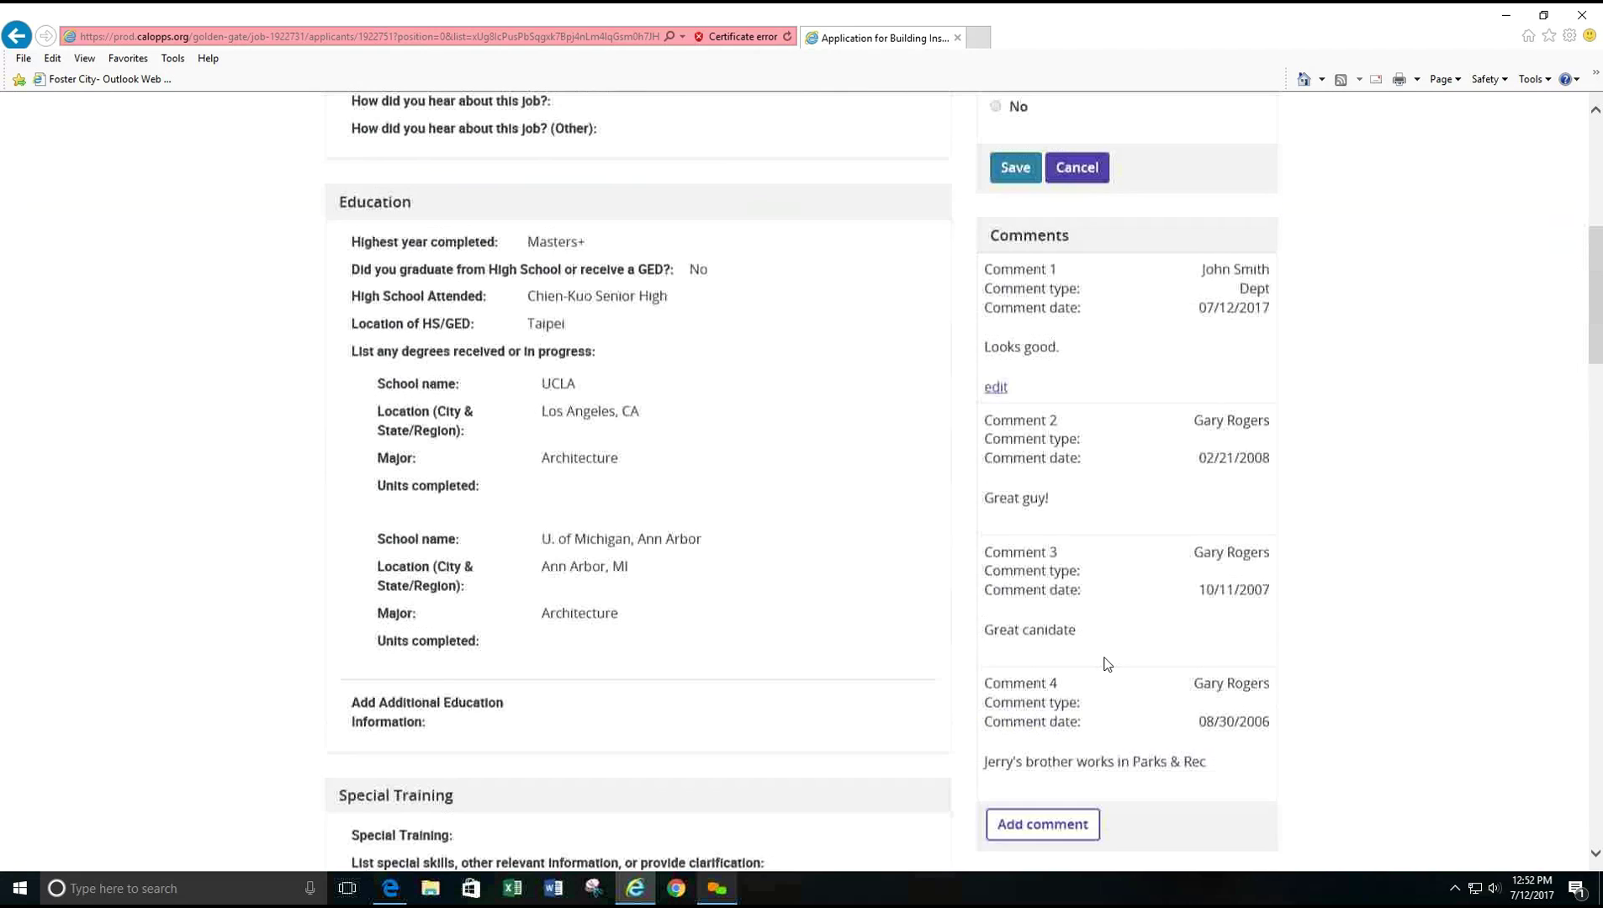
pyautogui.scroll(6, 779, 594)
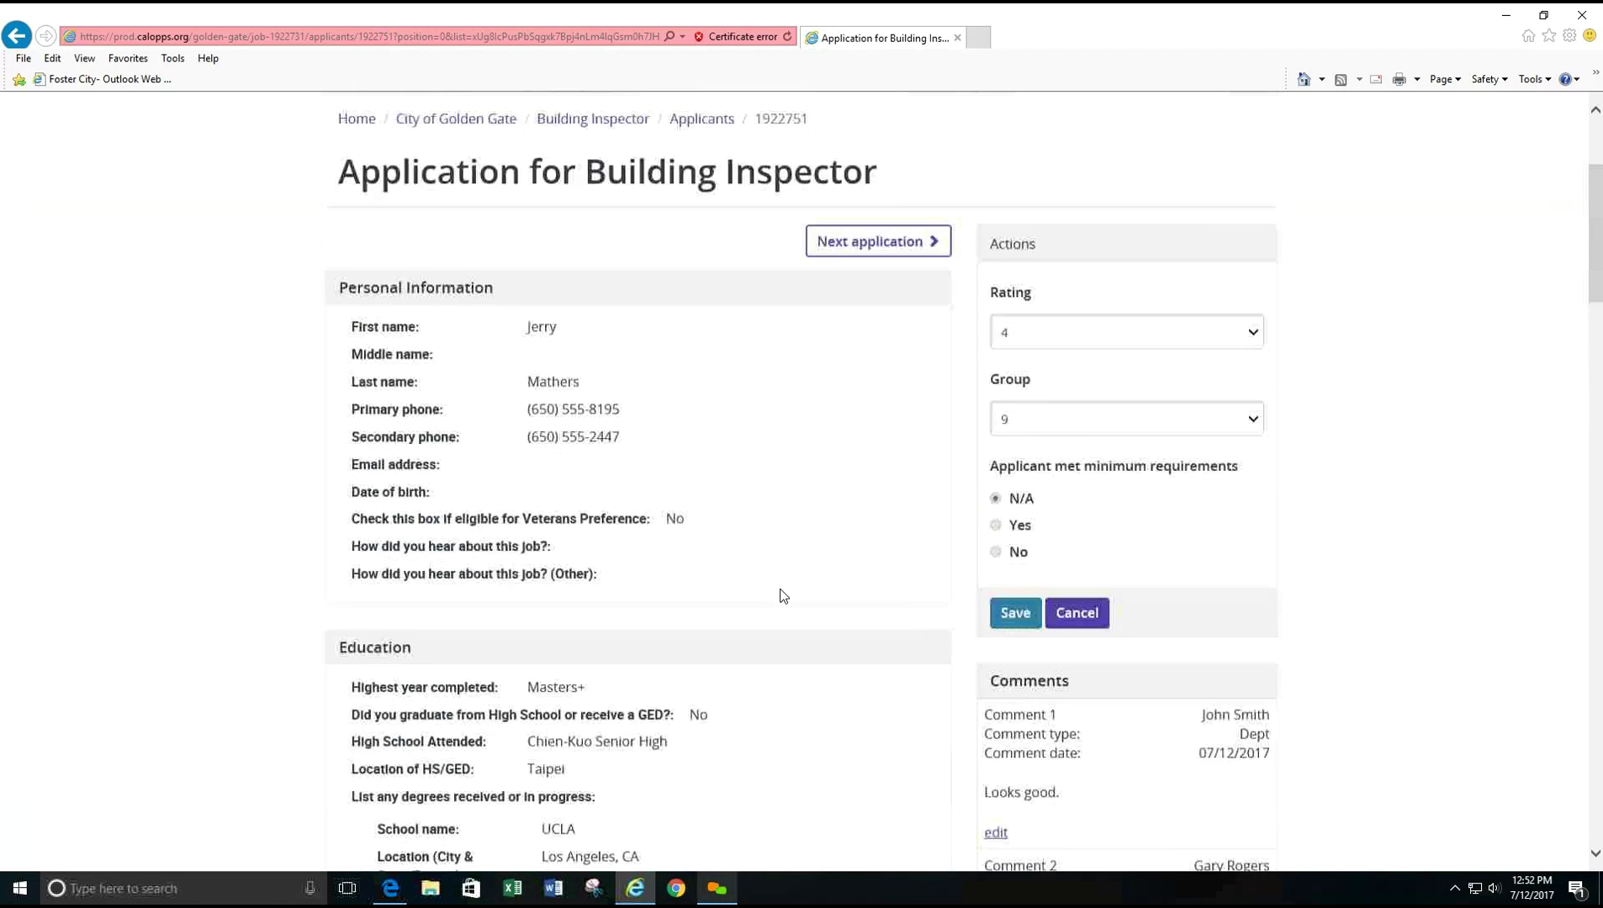
pyautogui.click(704, 277)
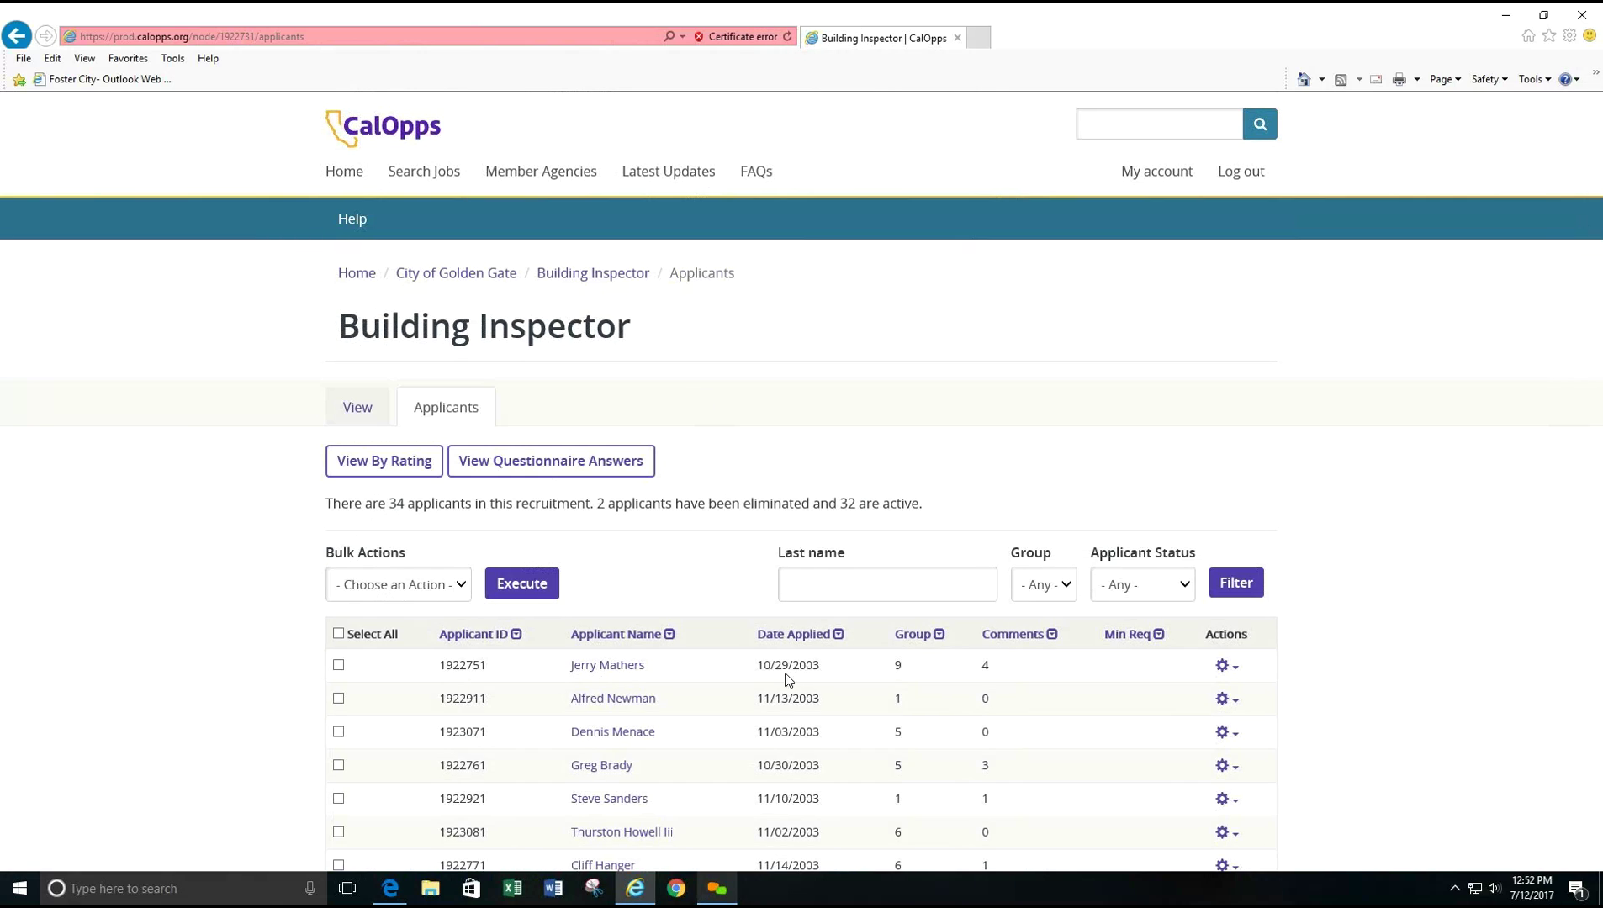
pyautogui.scroll(-3, 697, 529)
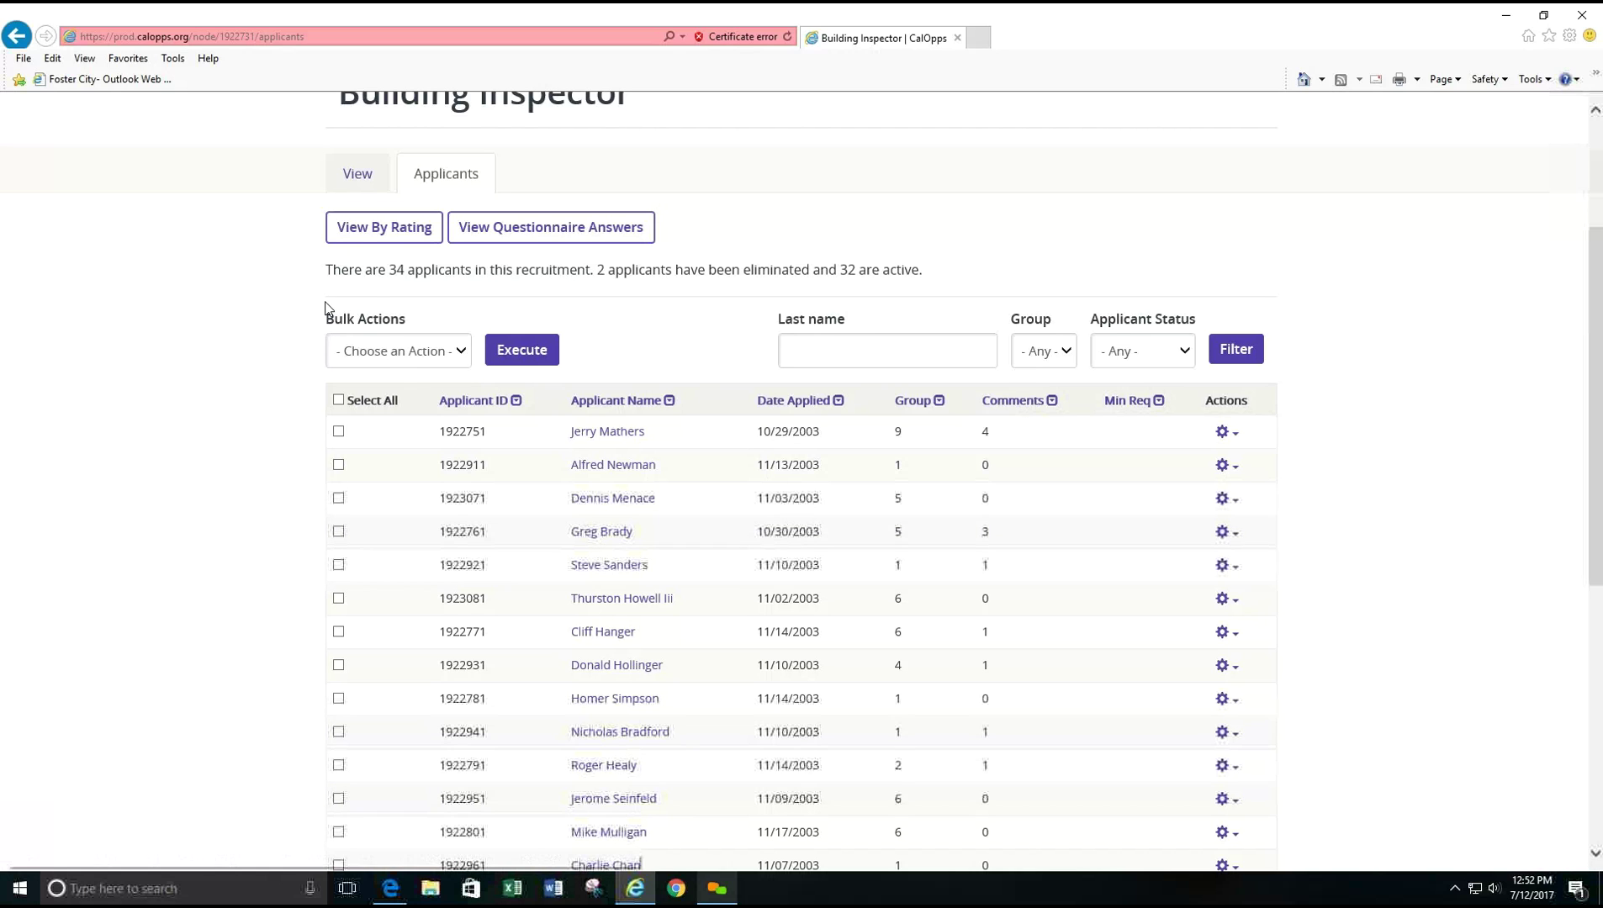
pyautogui.click(364, 233)
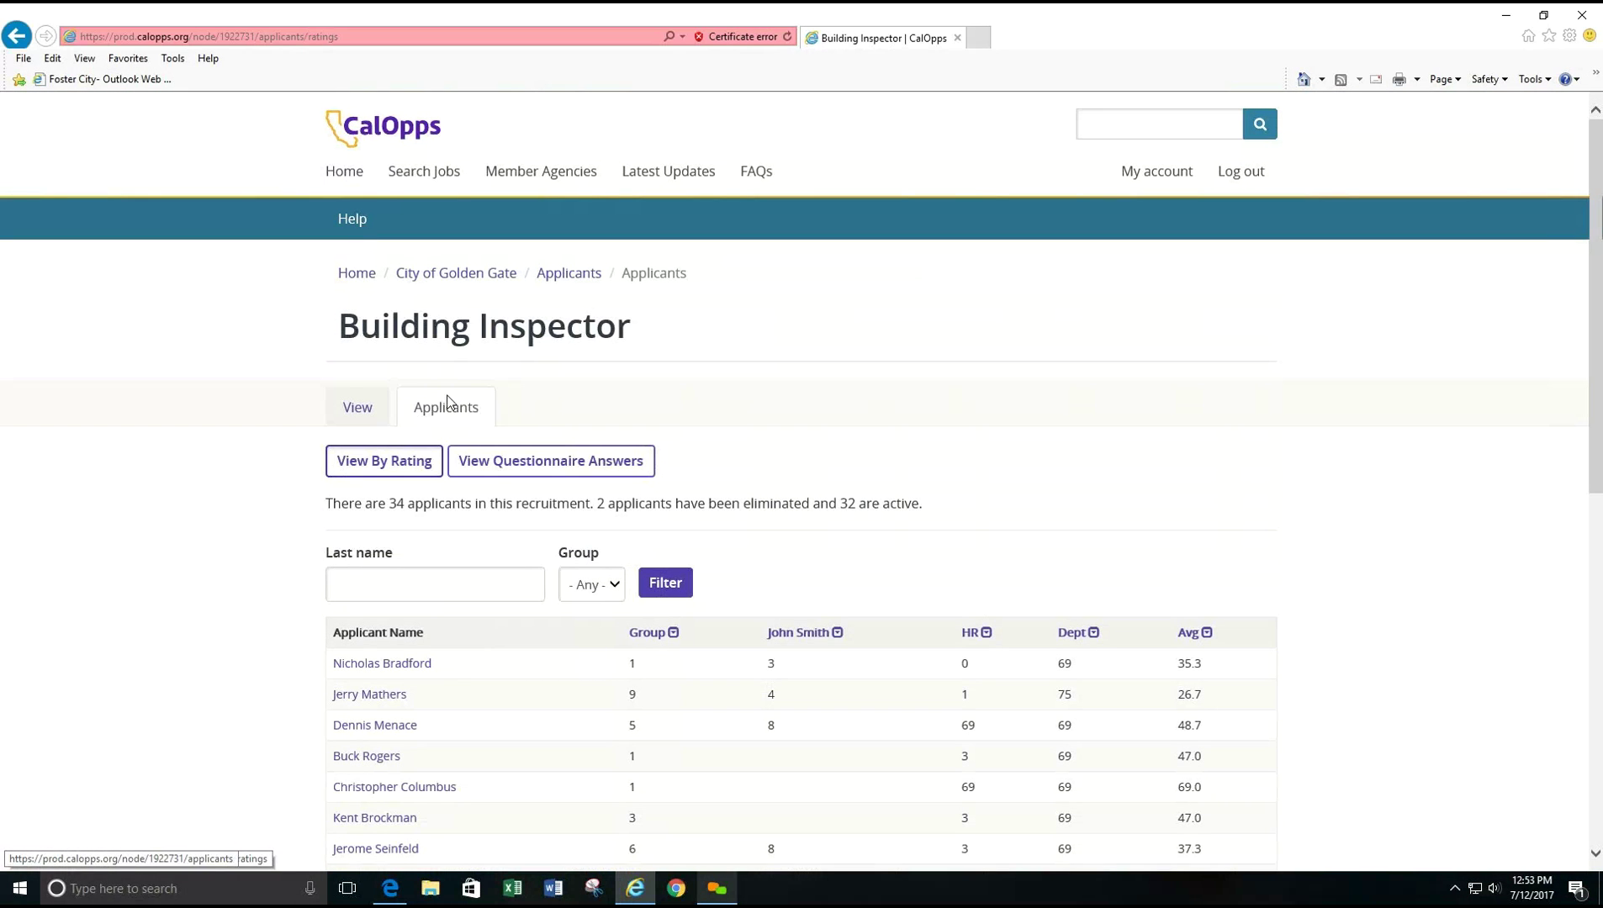
pyautogui.click(448, 404)
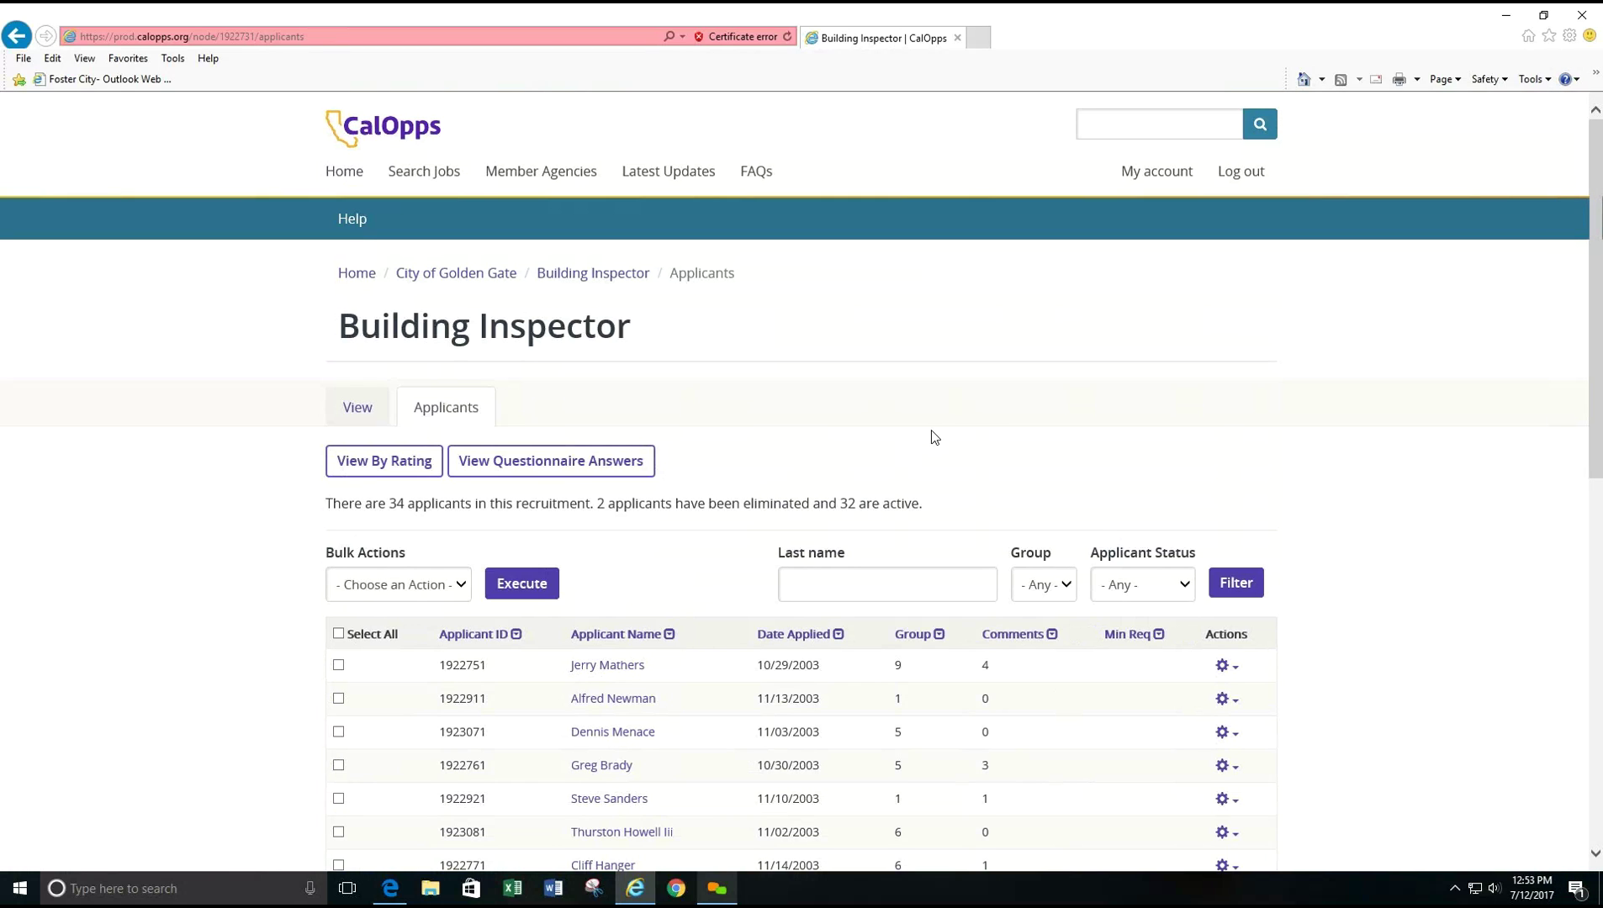
# - Log out of the agency account and go to the login page
pyautogui.click(1257, 176)
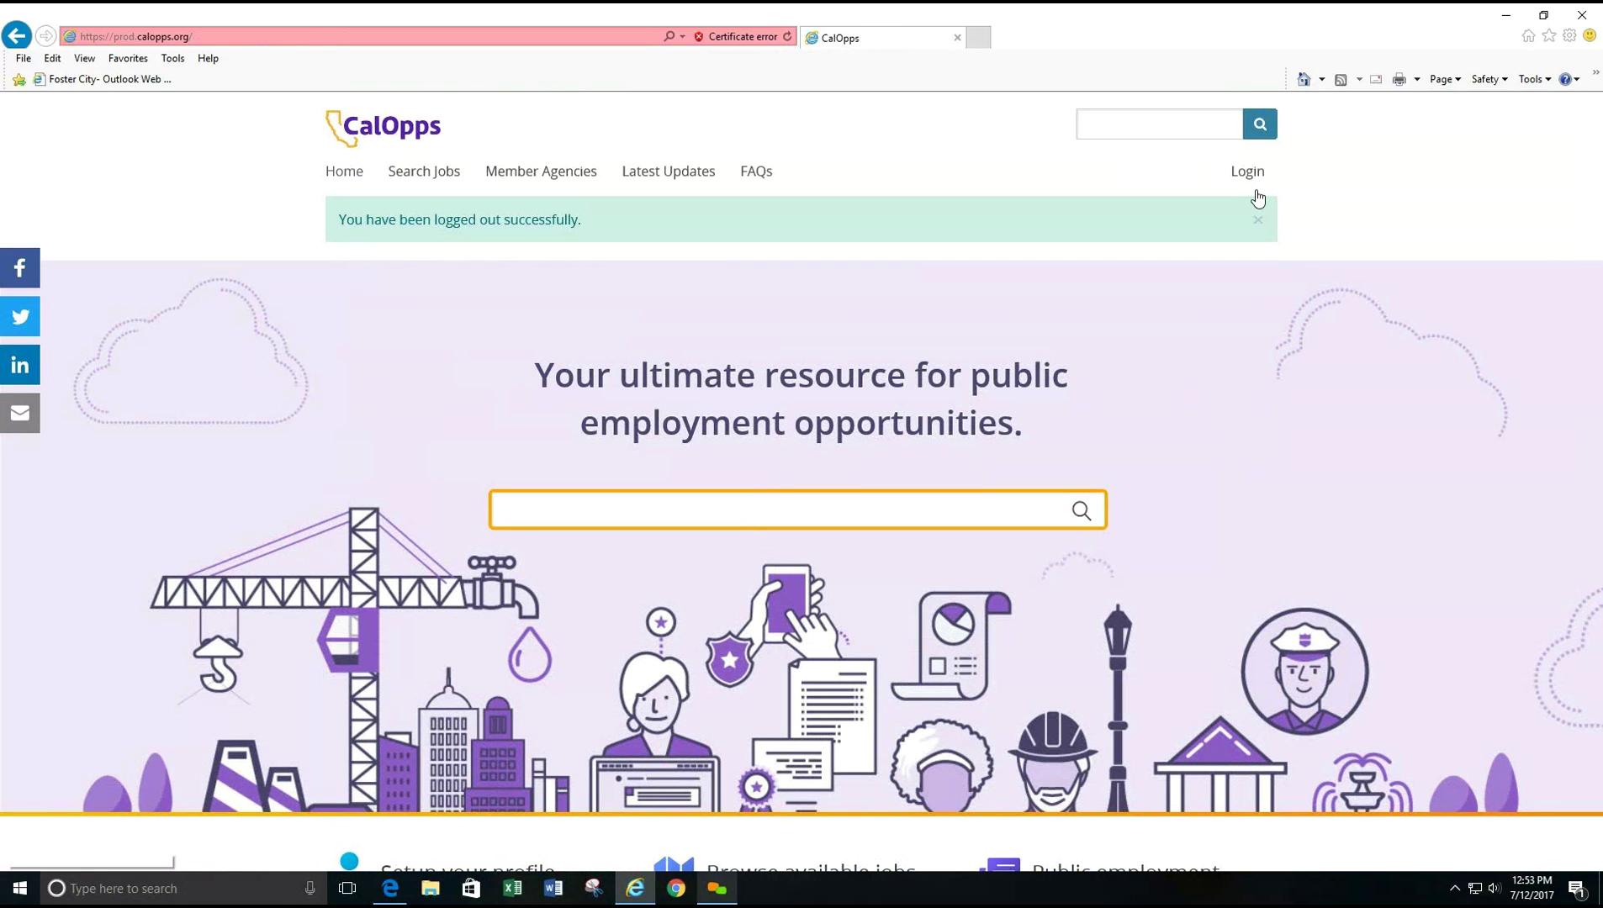
pyautogui.click(1259, 220)
pyautogui.click(1251, 174)
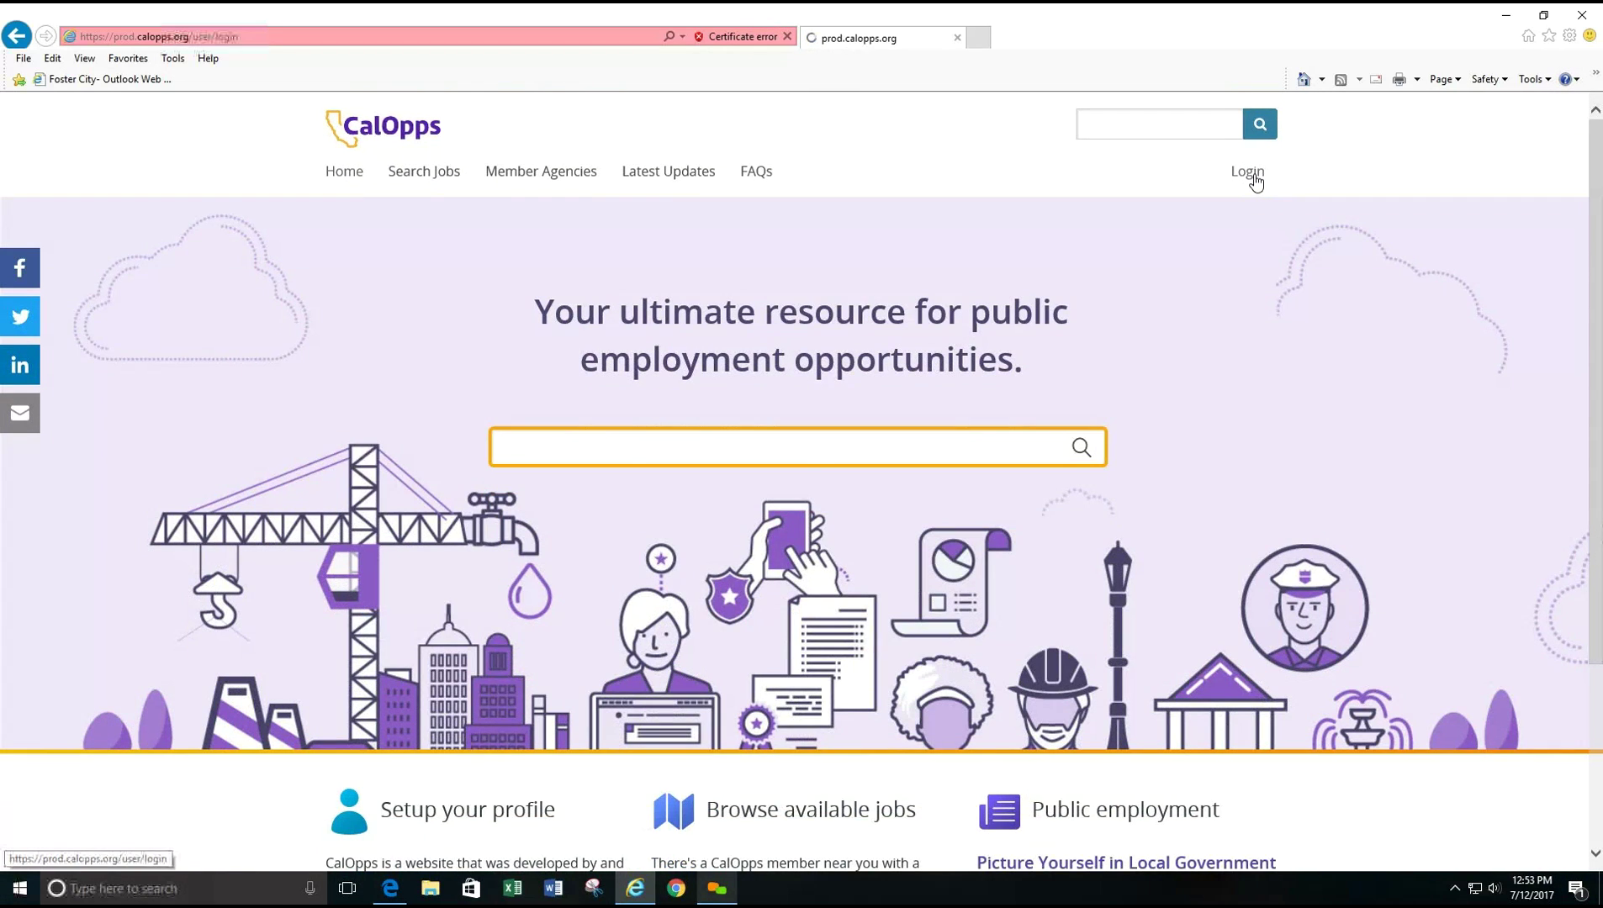
# - Sign in with the department user's e-mail and password, re-entering the password after a failed attempt
pyautogui.click(436, 448)
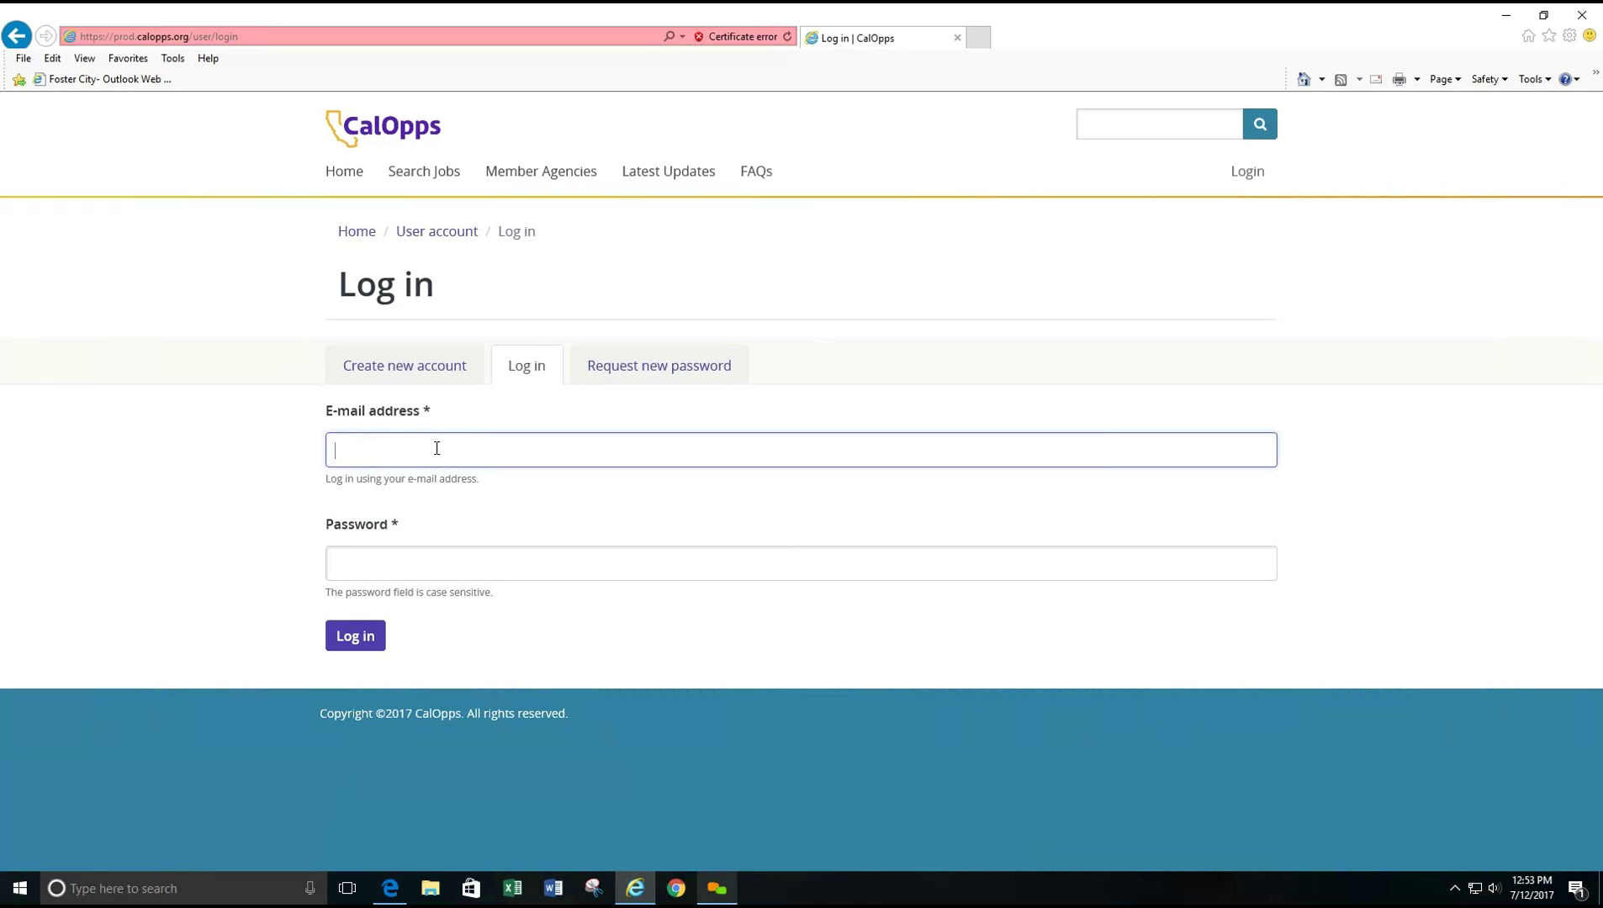
pyautogui.press('Tab')
pyautogui.write('*********')
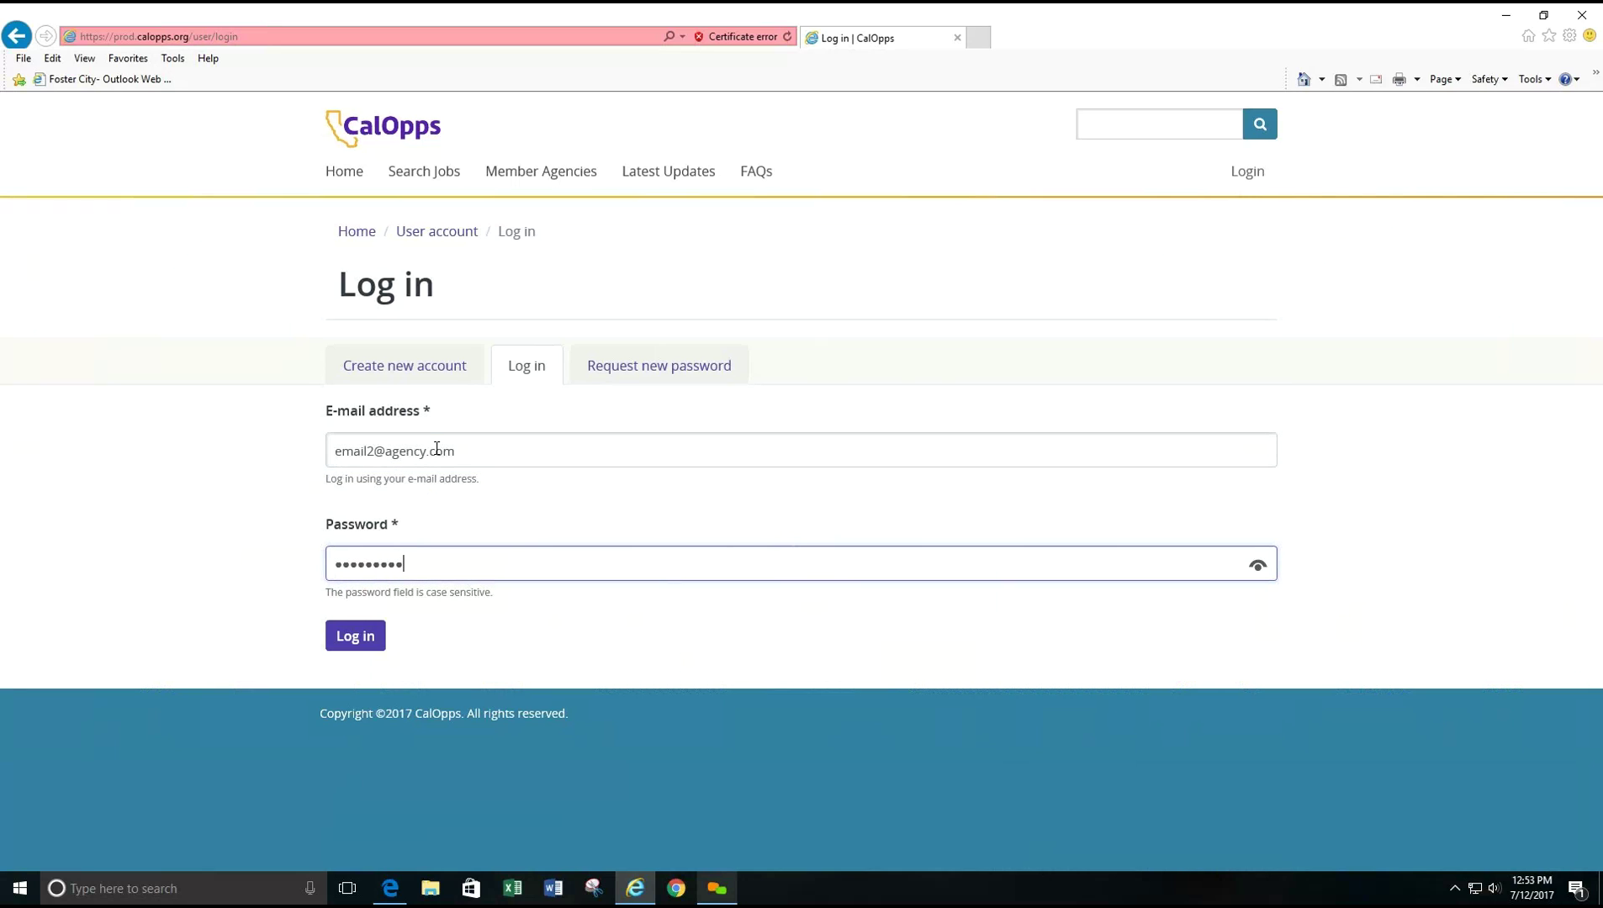
pyautogui.press('Tab')
pyautogui.press('Return')
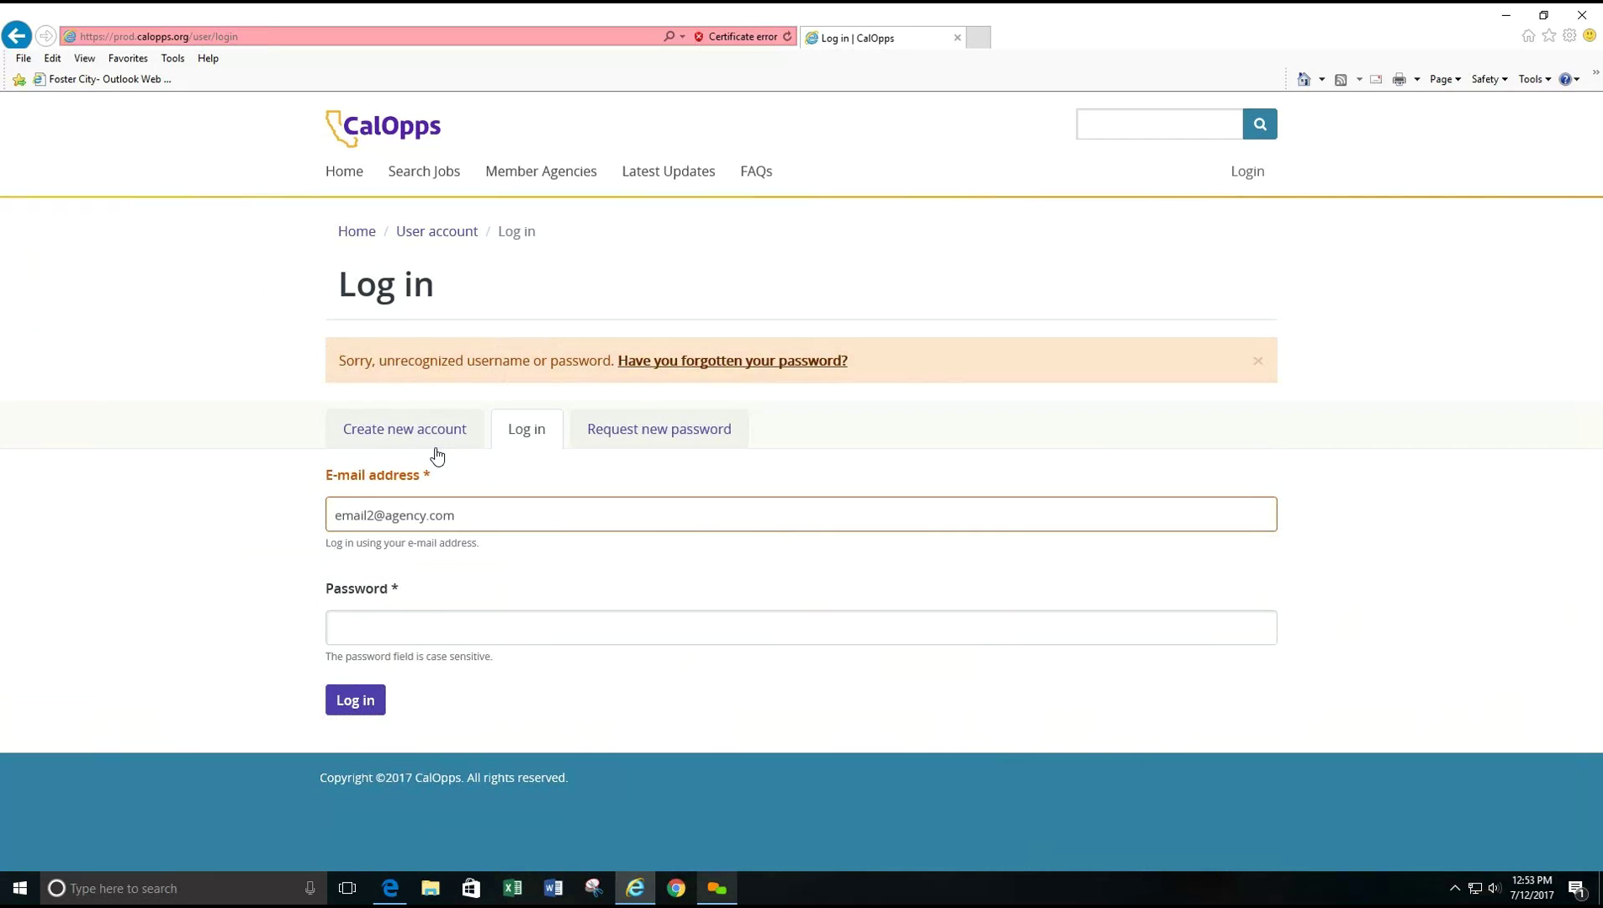
pyautogui.click(407, 624)
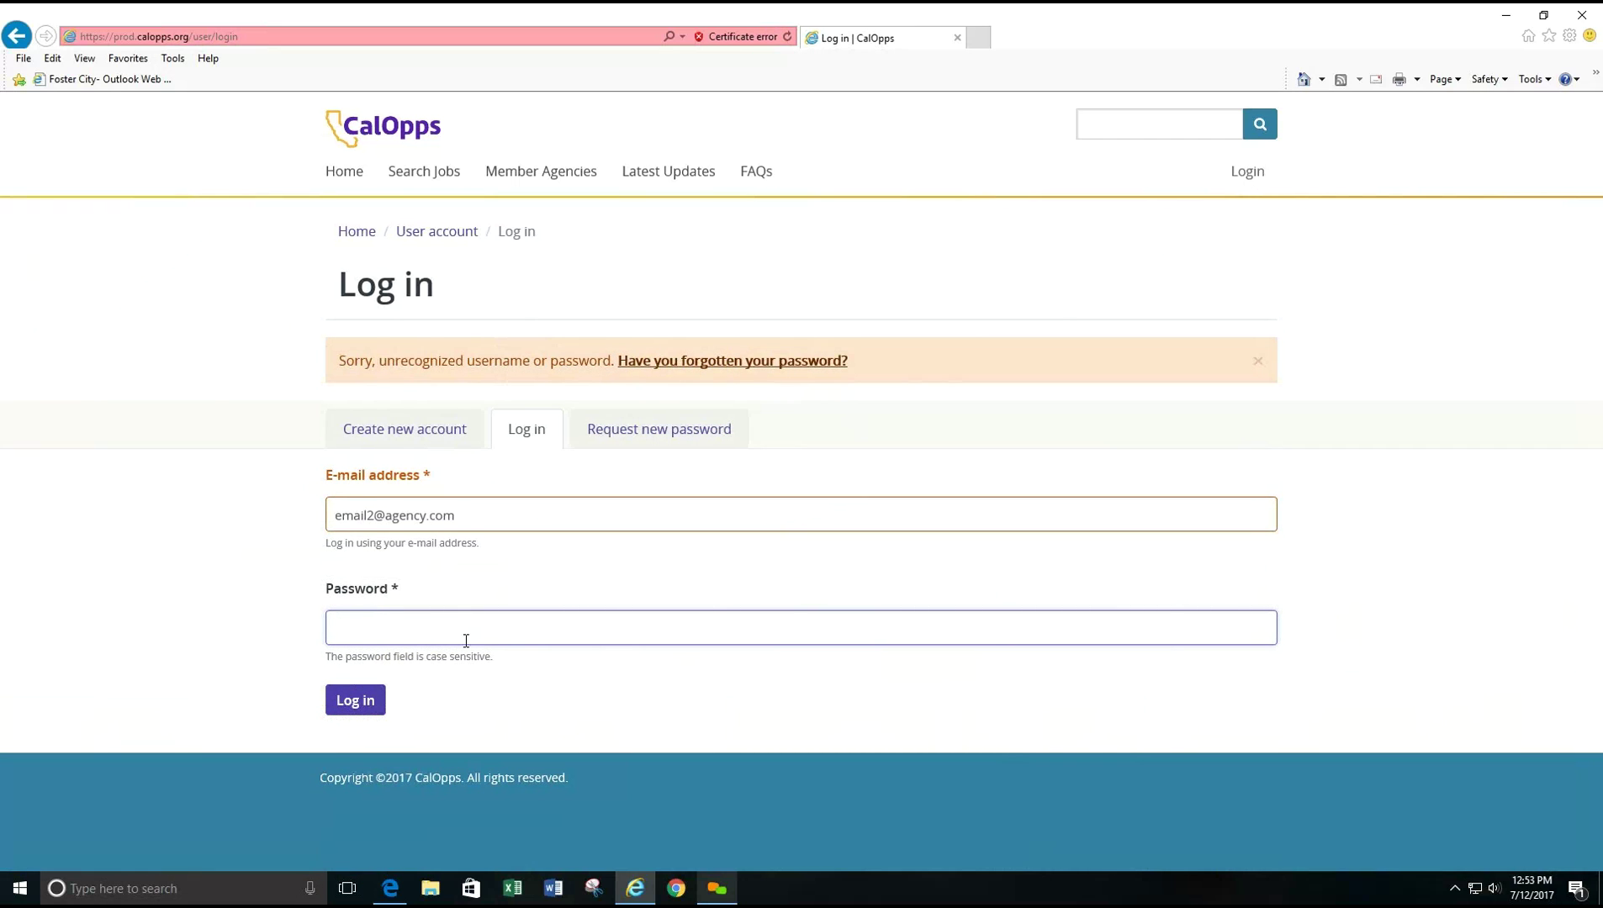
pyautogui.write('•••••••••')
pyautogui.press('Return')
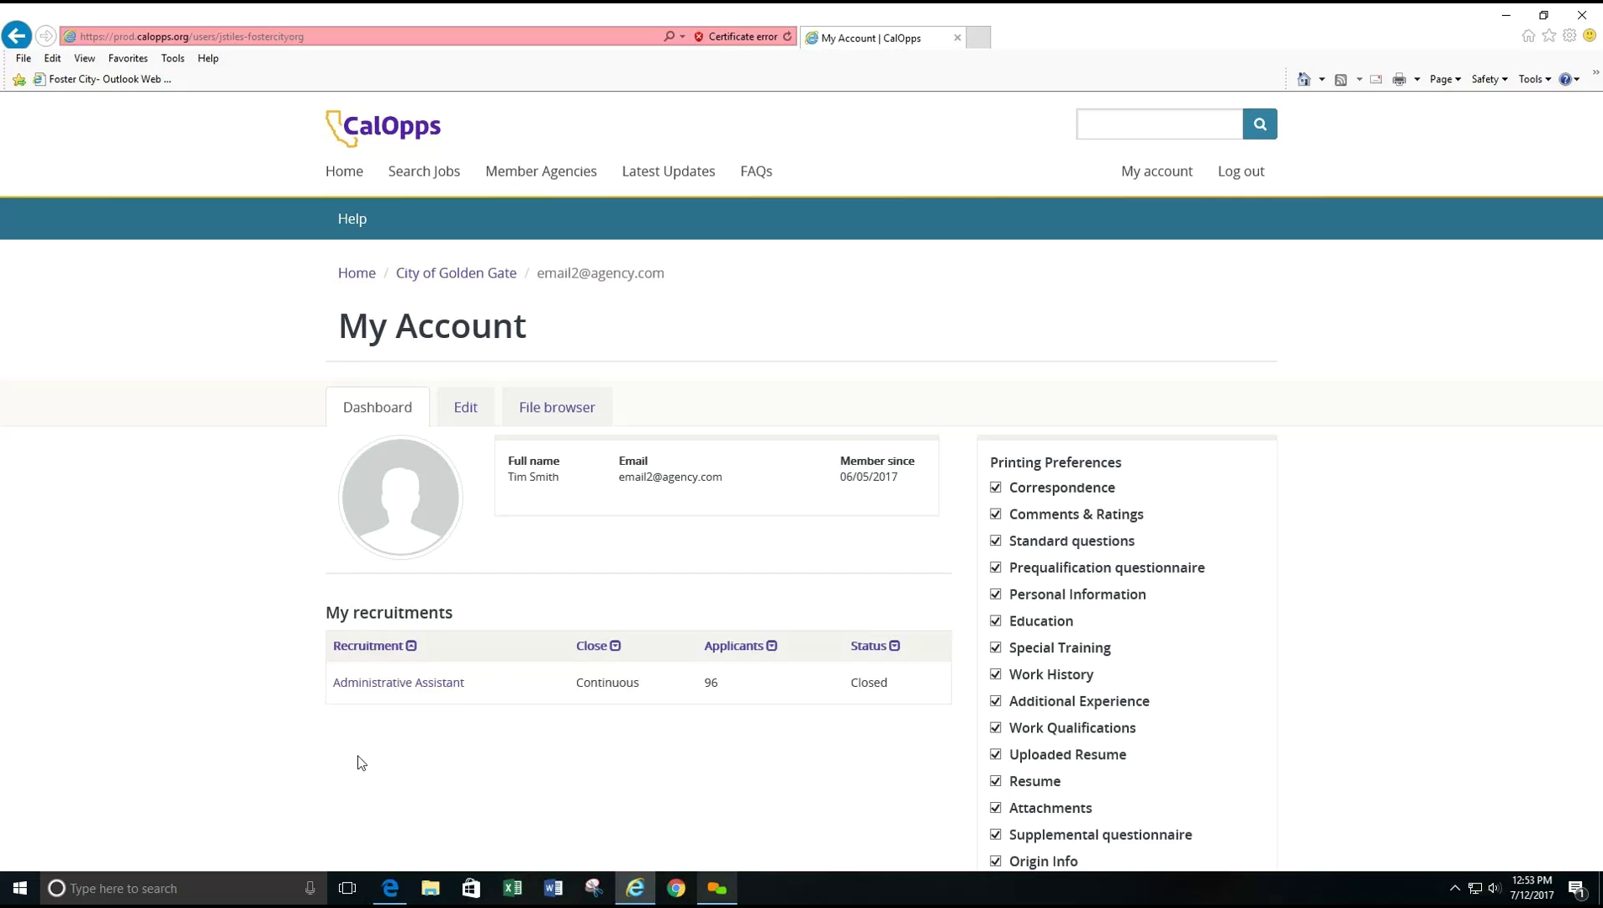
# - Open the Administrative Assistant recruitment's applicants list showing 48 applicants, 9 active
pyautogui.click(427, 691)
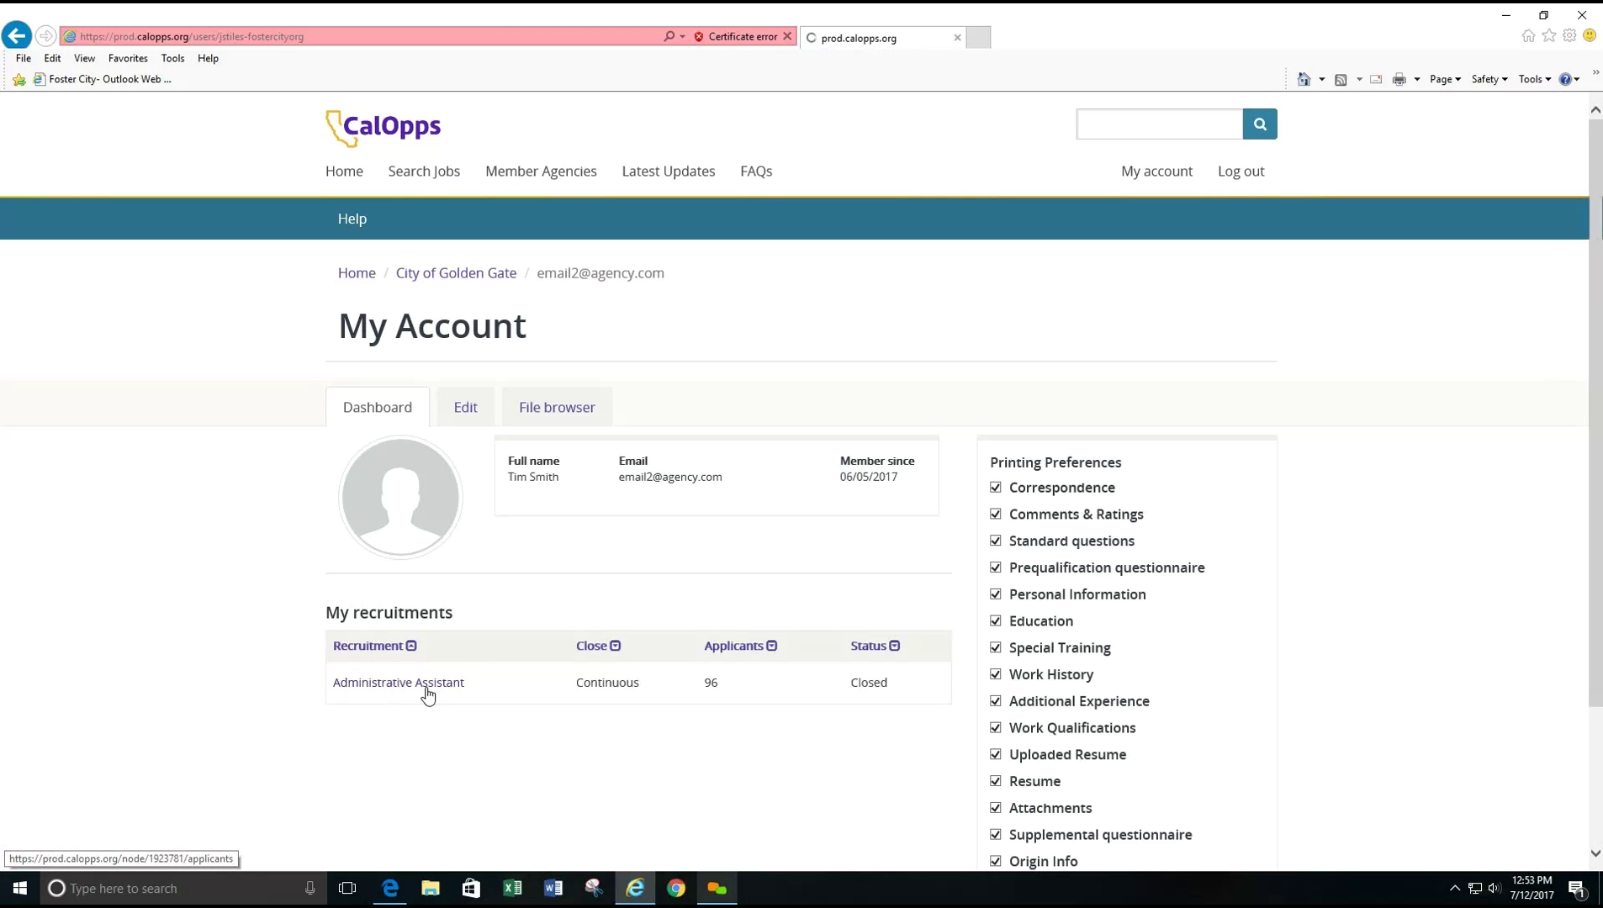
pyautogui.scroll(-3, 186, 613)
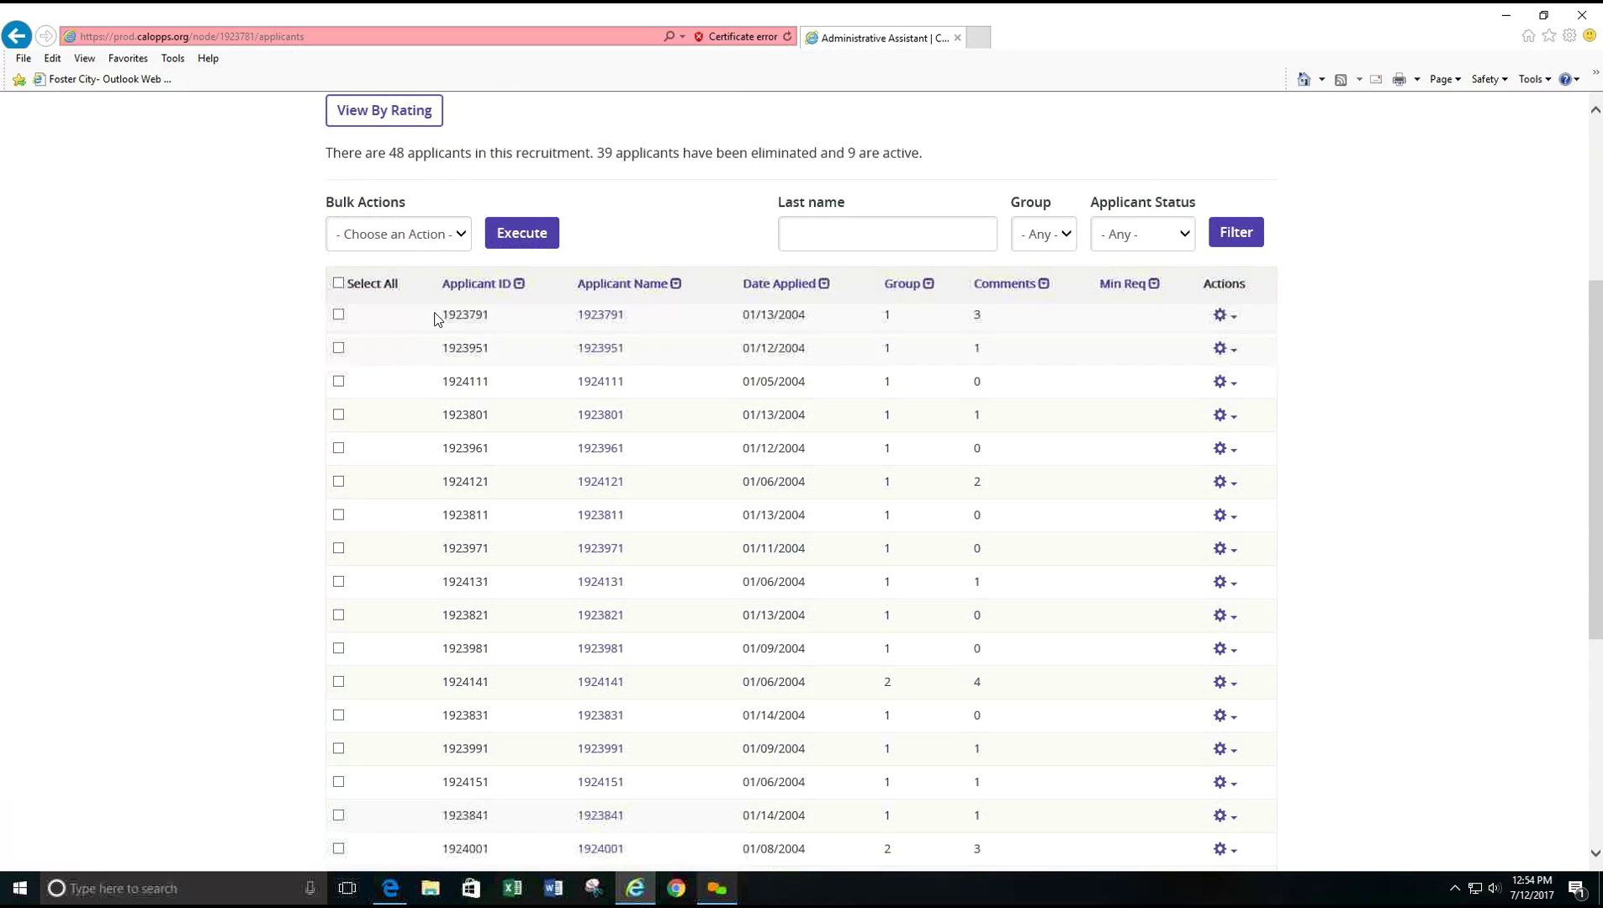
# - Open the first Administrative Assistant applicant and collapse Personal Information to view comments
pyautogui.click(600, 318)
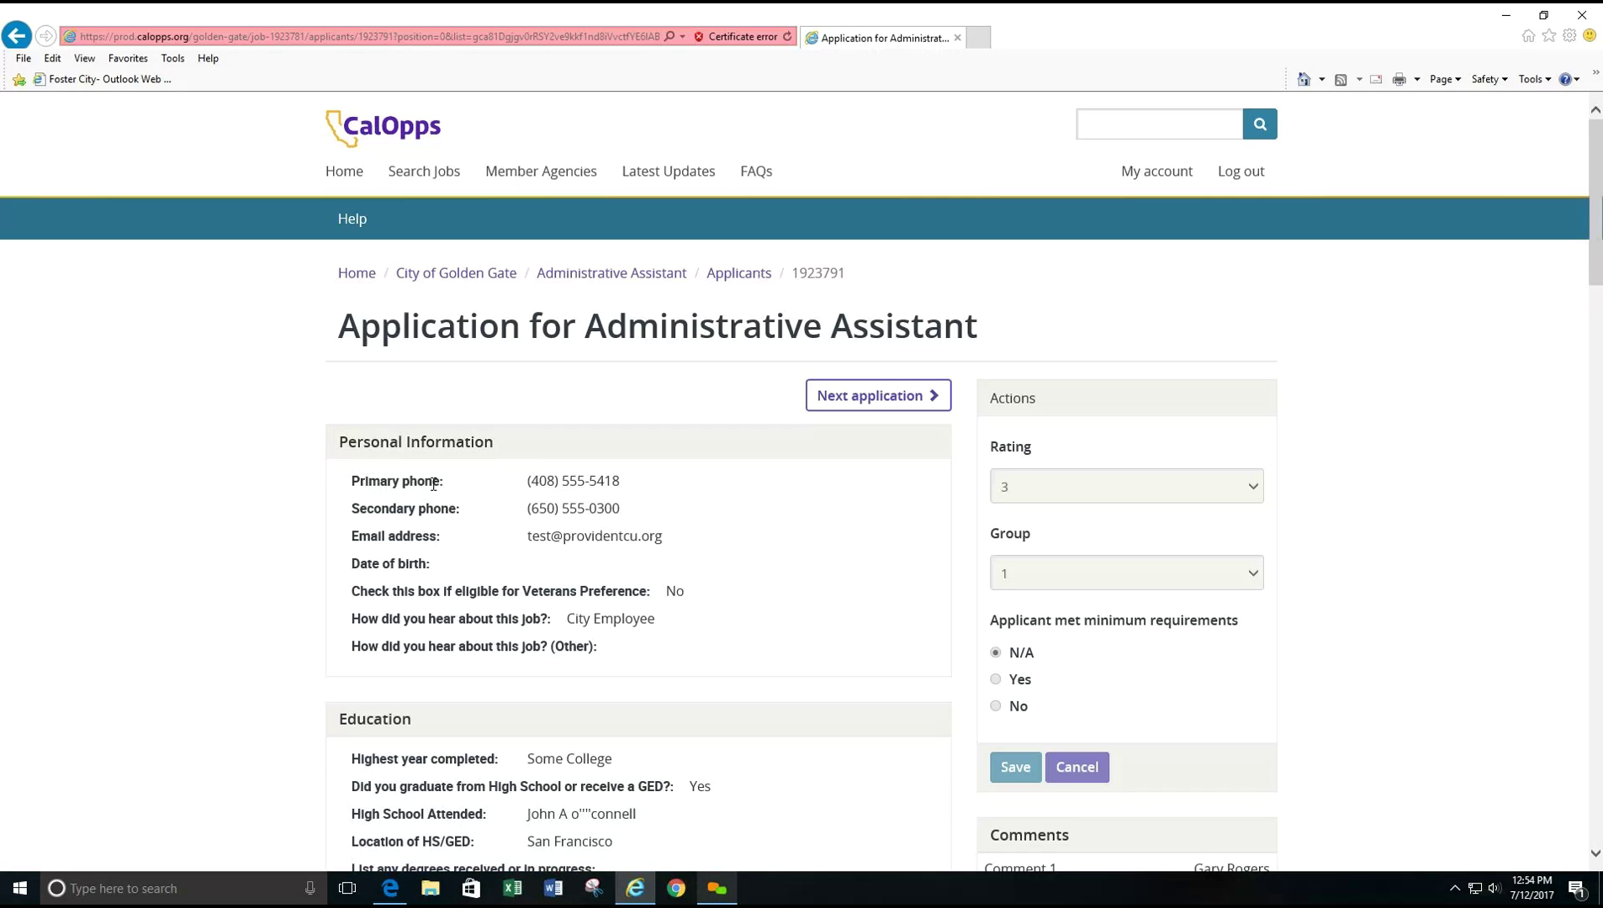
pyautogui.scroll(-1, 442, 484)
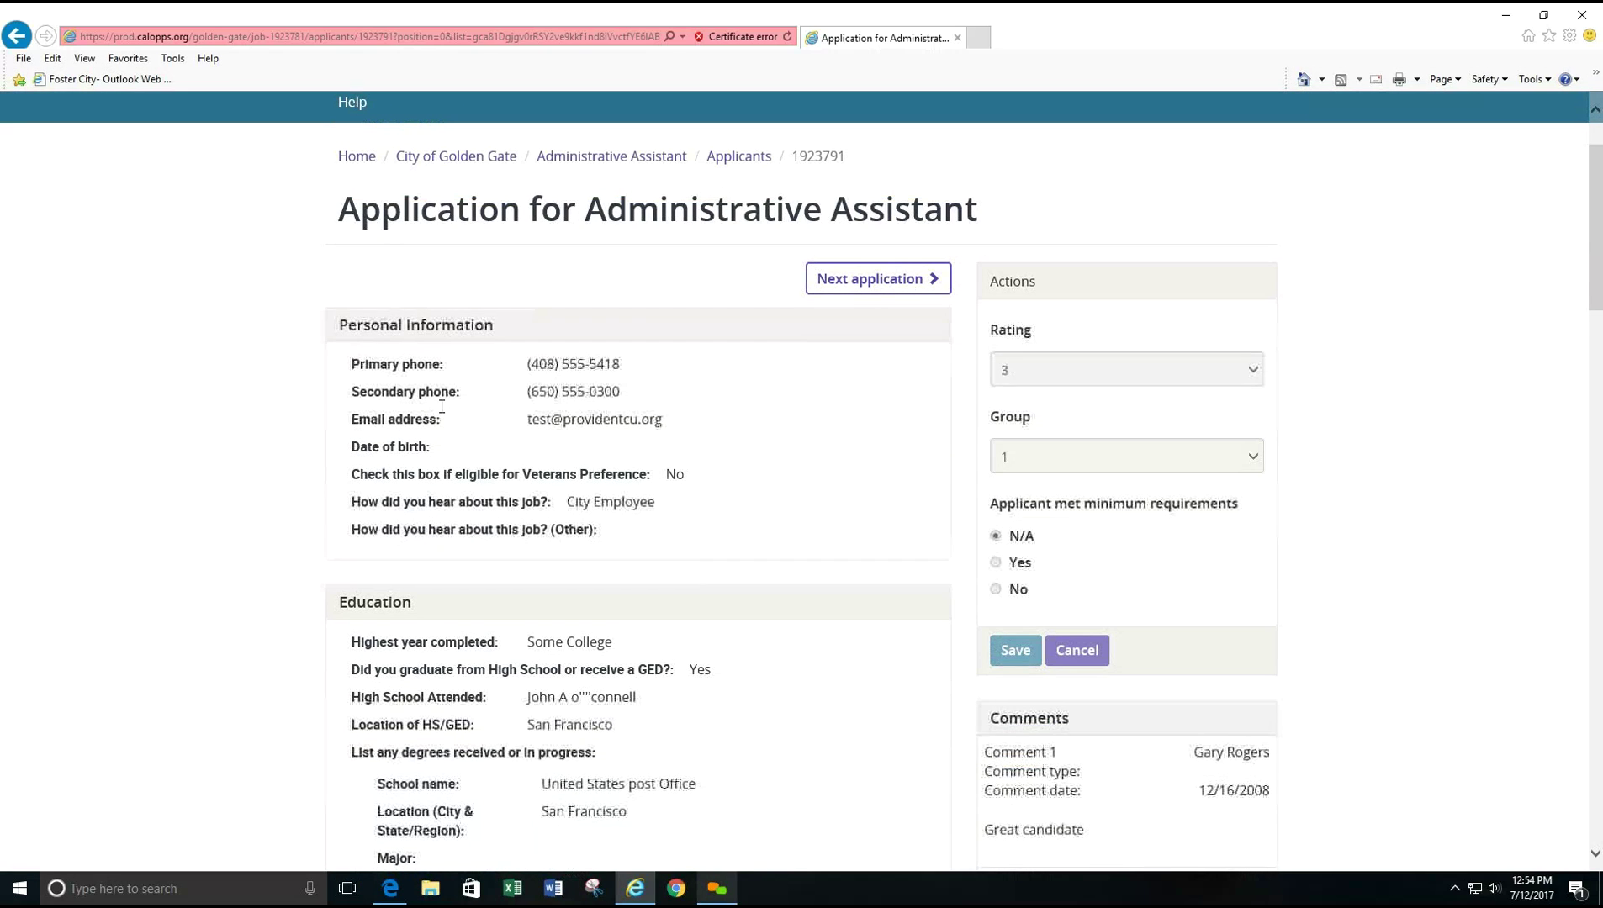
pyautogui.click(448, 327)
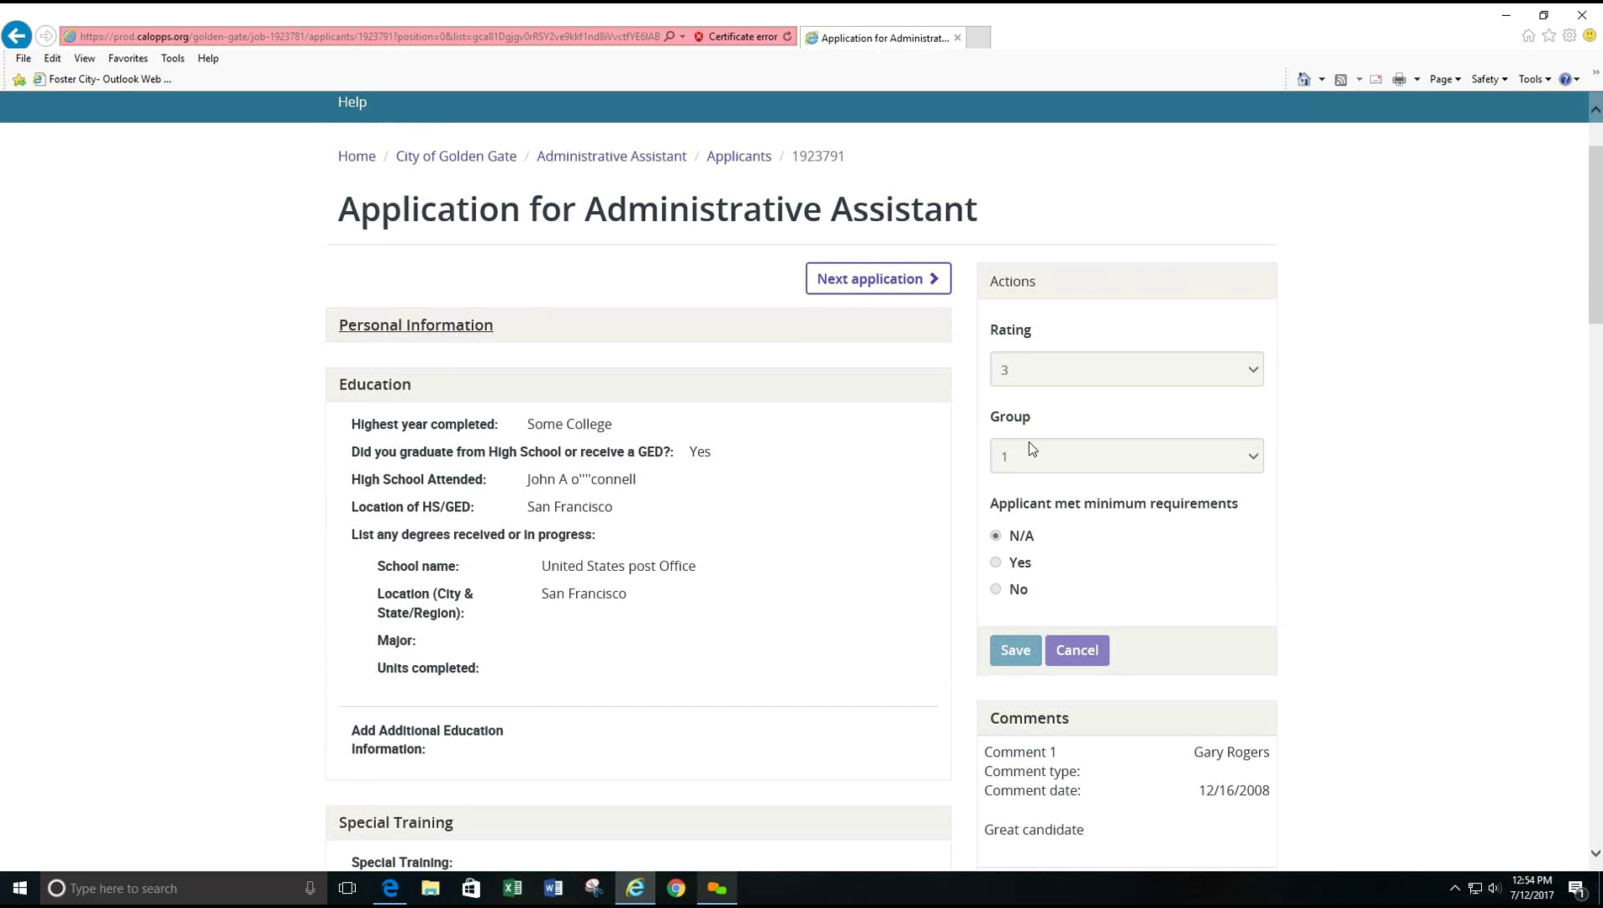
pyautogui.scroll(-5, 856, 538)
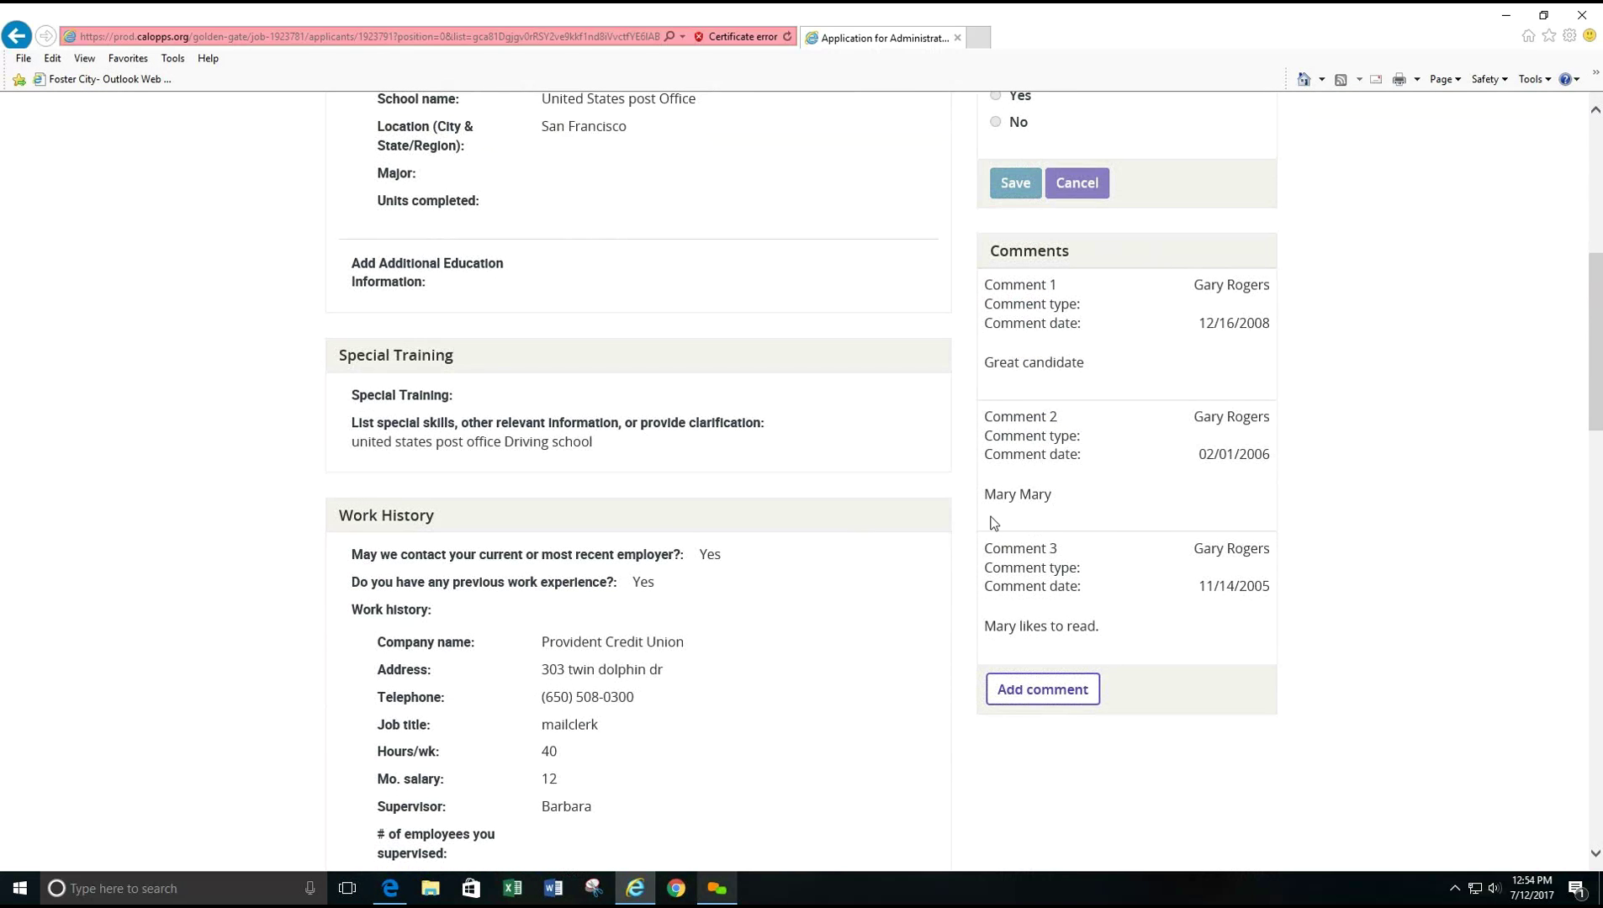
# - Save a 'Looks Good' comment on the Administrative Assistant application and return to the applicants list
pyautogui.click(1046, 680)
pyautogui.click(546, 266)
pyautogui.write('Looks Goo')
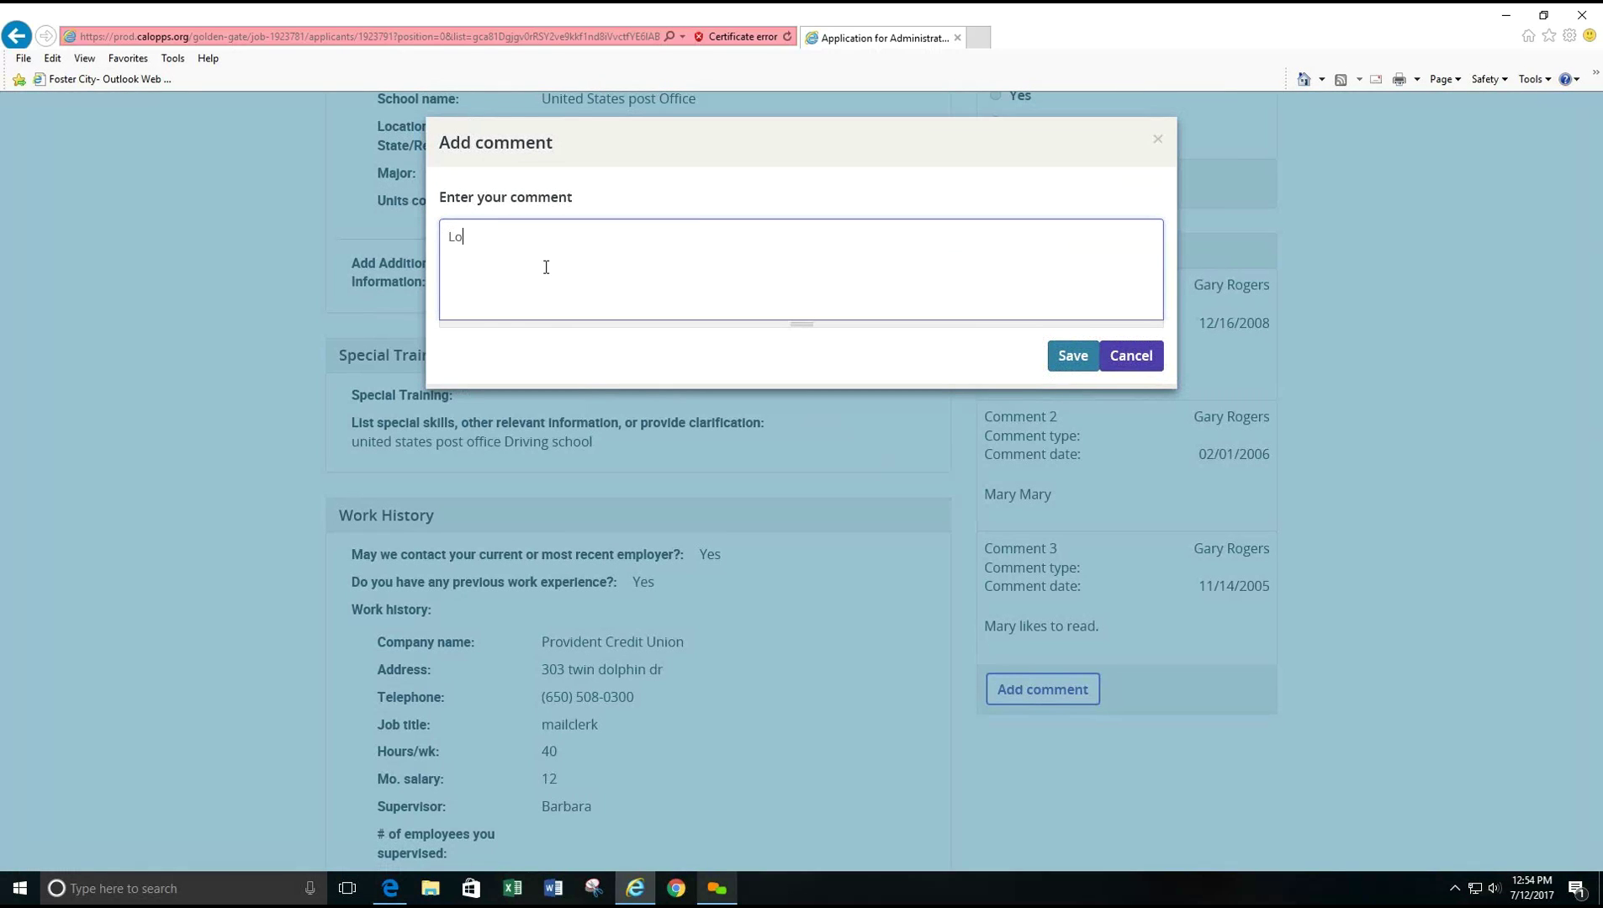
pyautogui.write('d')
pyautogui.click(1058, 355)
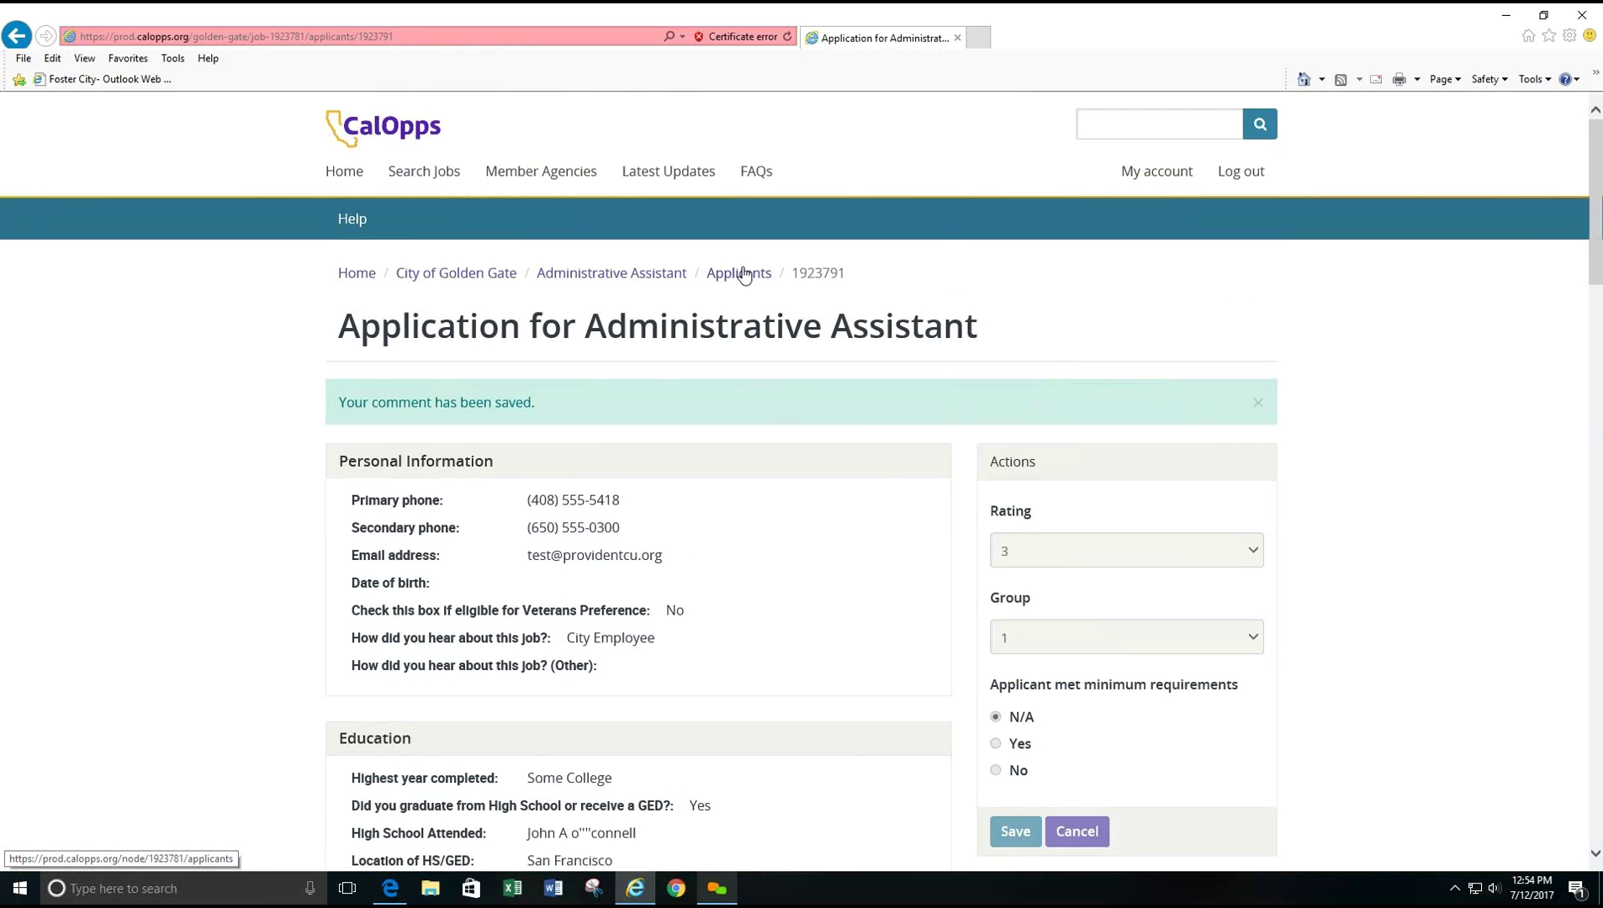
pyautogui.click(744, 275)
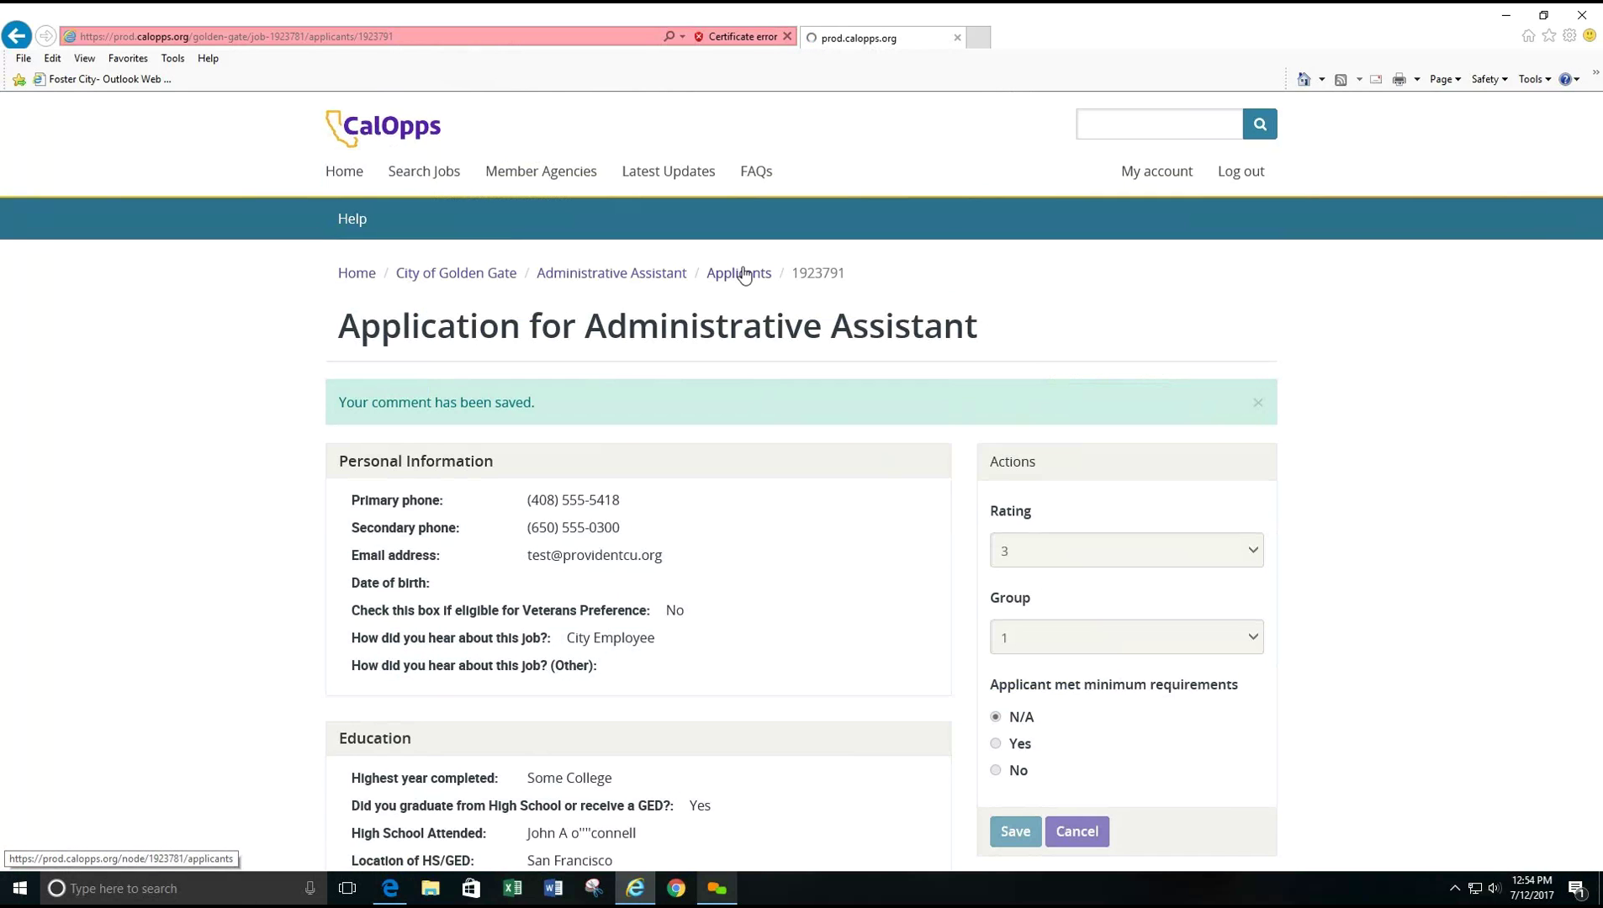